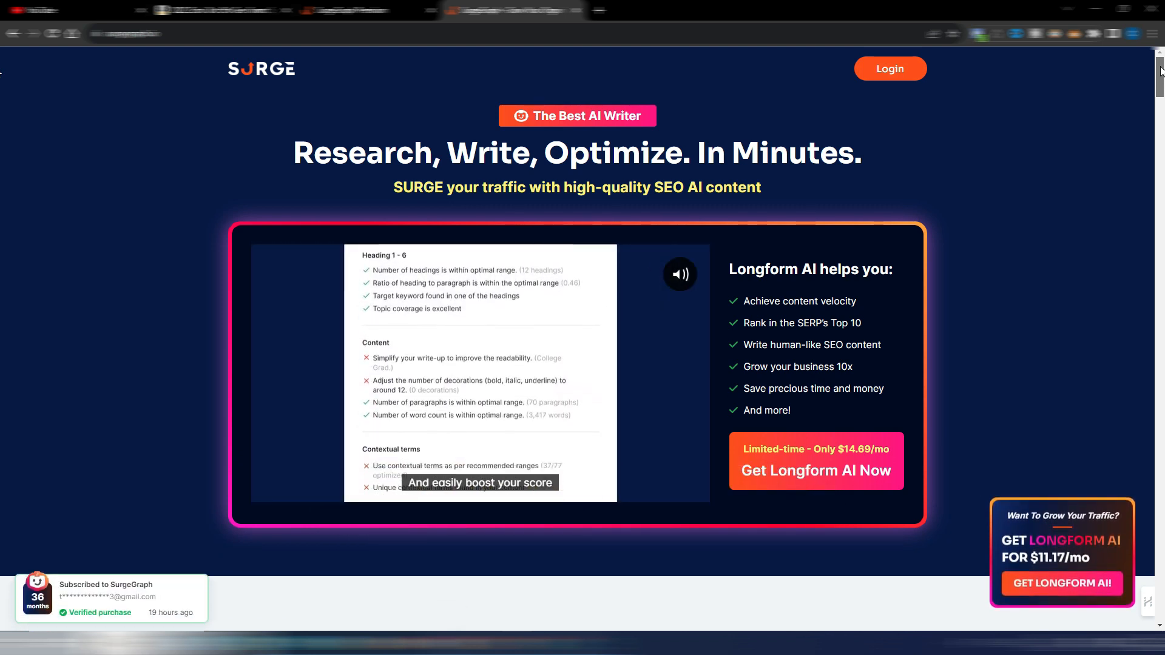
Step: Look through the SurgeGraph landing page, including the ChatGPT comparison, the company figures and the pricing plans
{"action": "left_click_drag", "start_coordinate": [1161, 71], "coordinate": [1160, 216]}
{"action": "scroll", "coordinate": [1068, 285], "scroll_direction": "down", "scroll_amount": 20}
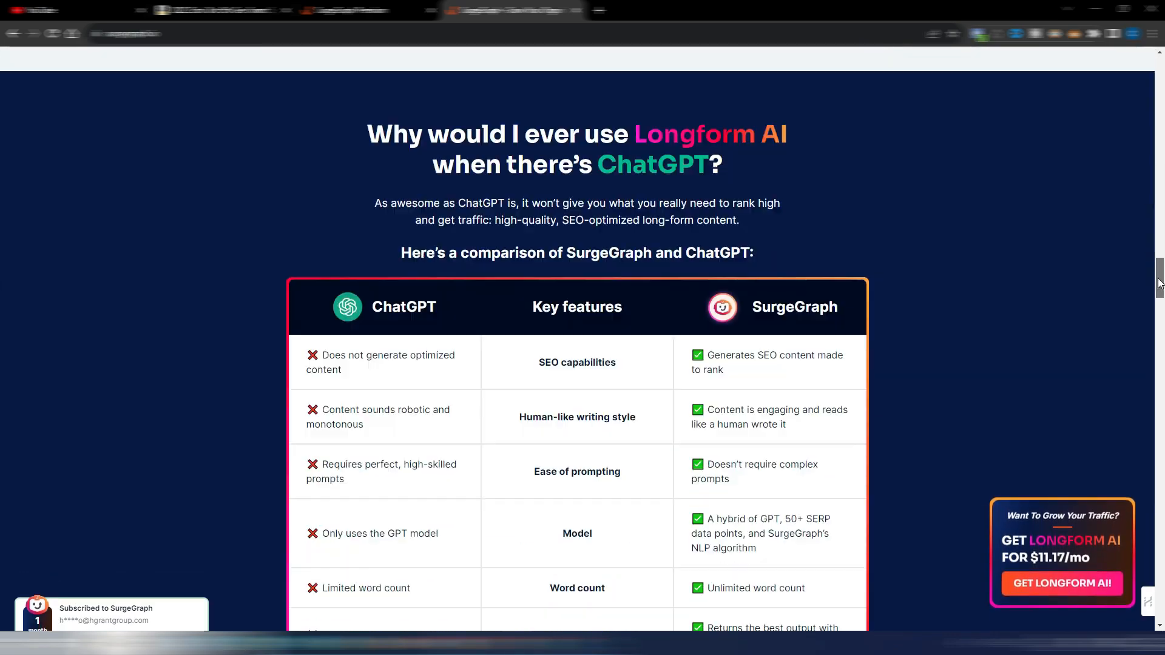
{"action": "scroll", "coordinate": [1071, 285], "scroll_direction": "down", "scroll_amount": 8}
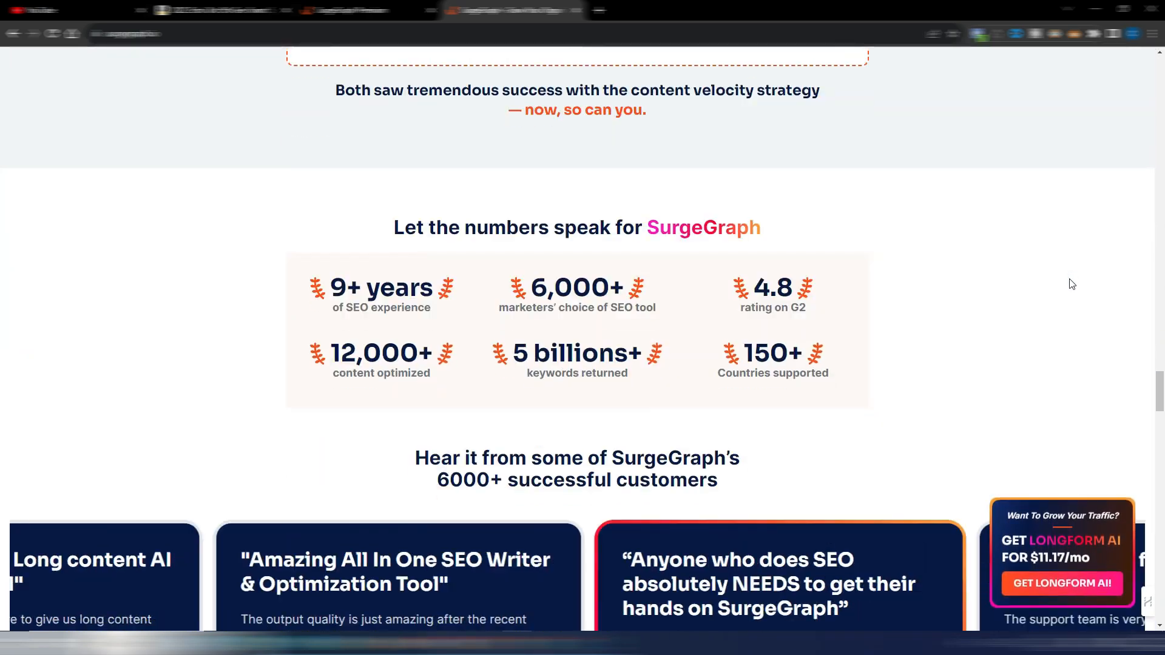
{"action": "left_click_drag", "start_coordinate": [1159, 391], "coordinate": [1156, 454]}
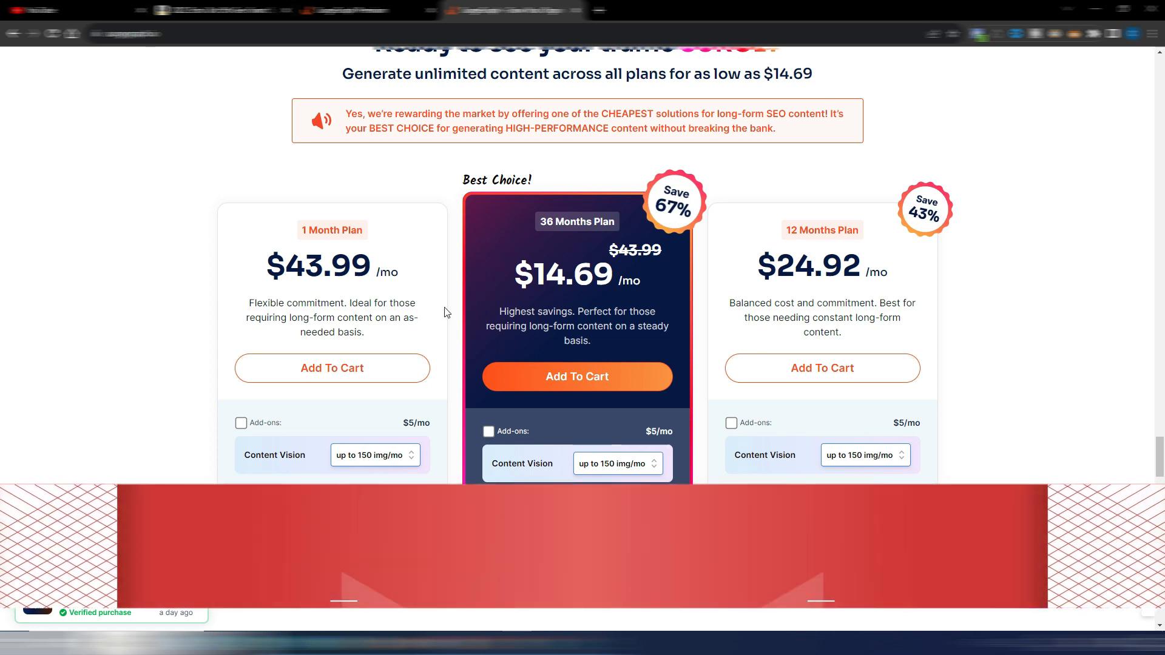
{"action": "scroll", "coordinate": [1012, 301], "scroll_direction": "up", "scroll_amount": 1}
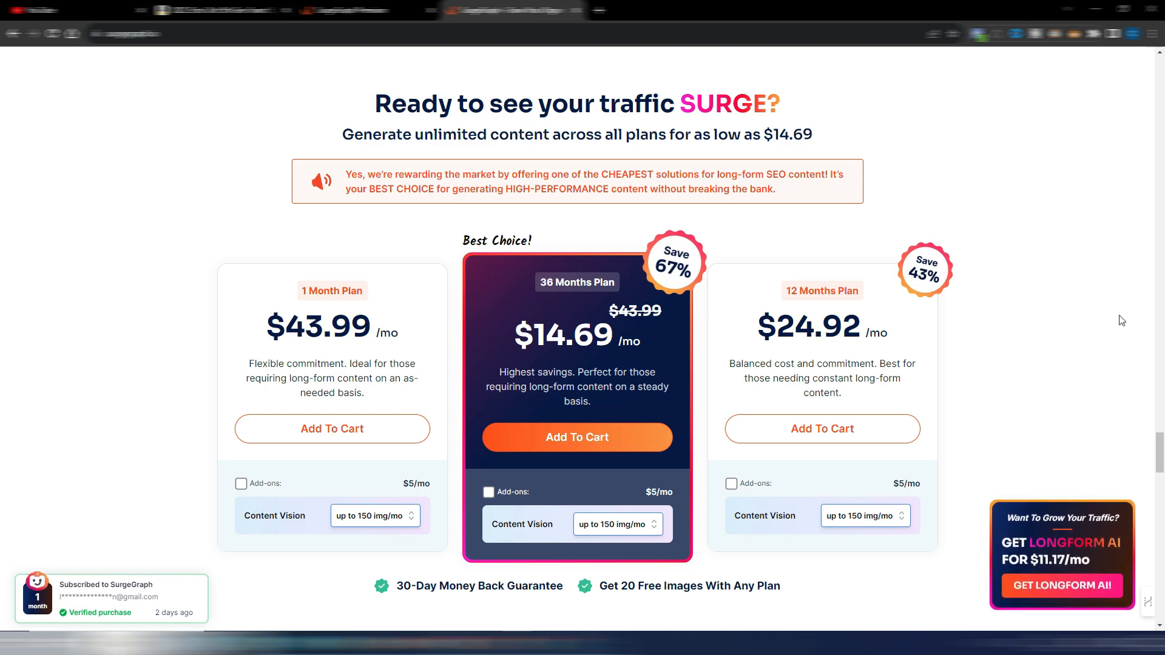
{"action": "left_click_drag", "start_coordinate": [1163, 451], "coordinate": [1161, 54]}
Step: Switch to the SurgeGraph content writer and compare the Product Review, Comparison Post and Product Roundup article types
{"action": "left_click", "coordinate": [352, 10]}
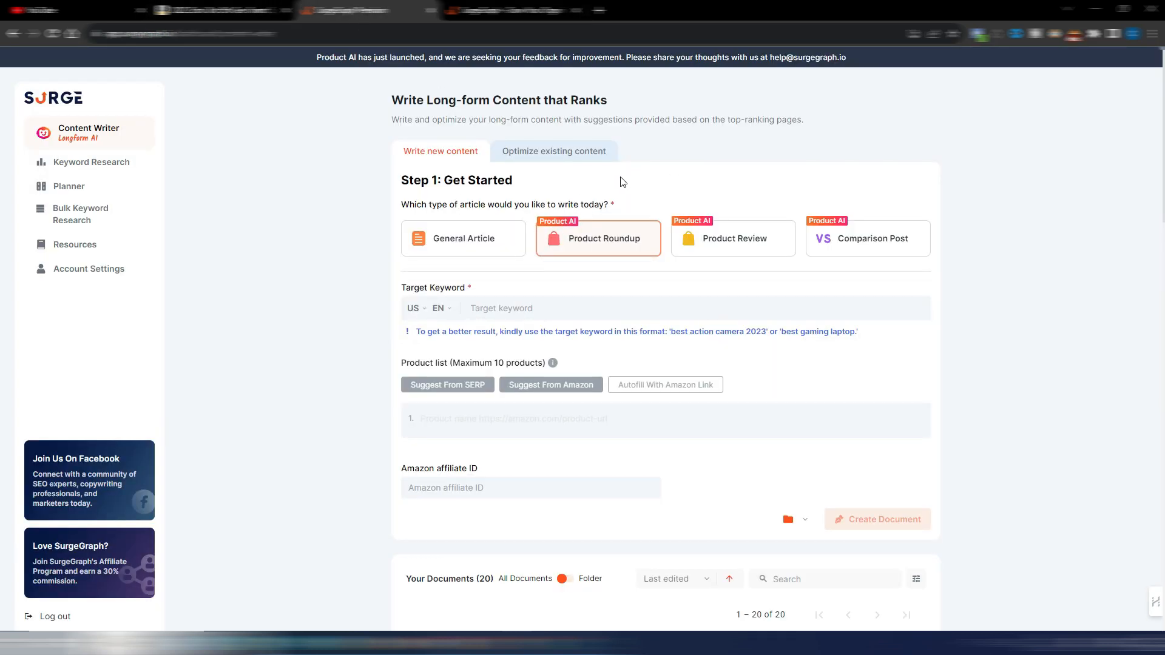
{"action": "mouse_move", "coordinate": [850, 236]}
{"action": "mouse_move", "coordinate": [882, 244]}
{"action": "left_click", "coordinate": [732, 244]}
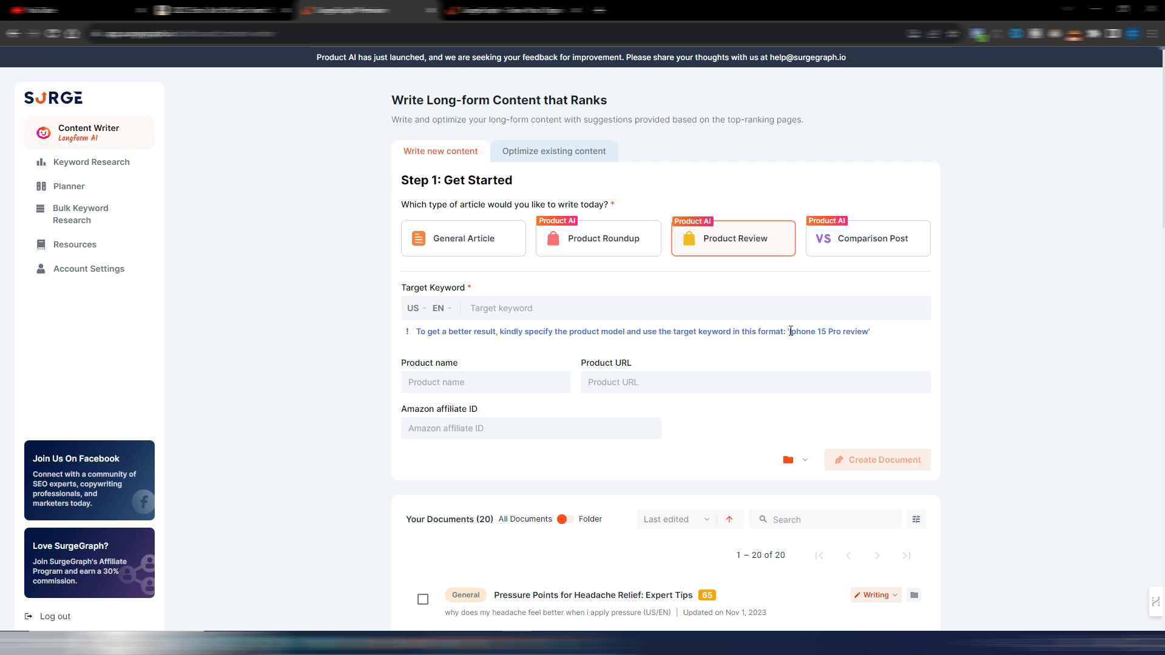
{"action": "left_click_drag", "start_coordinate": [790, 331], "coordinate": [868, 328]}
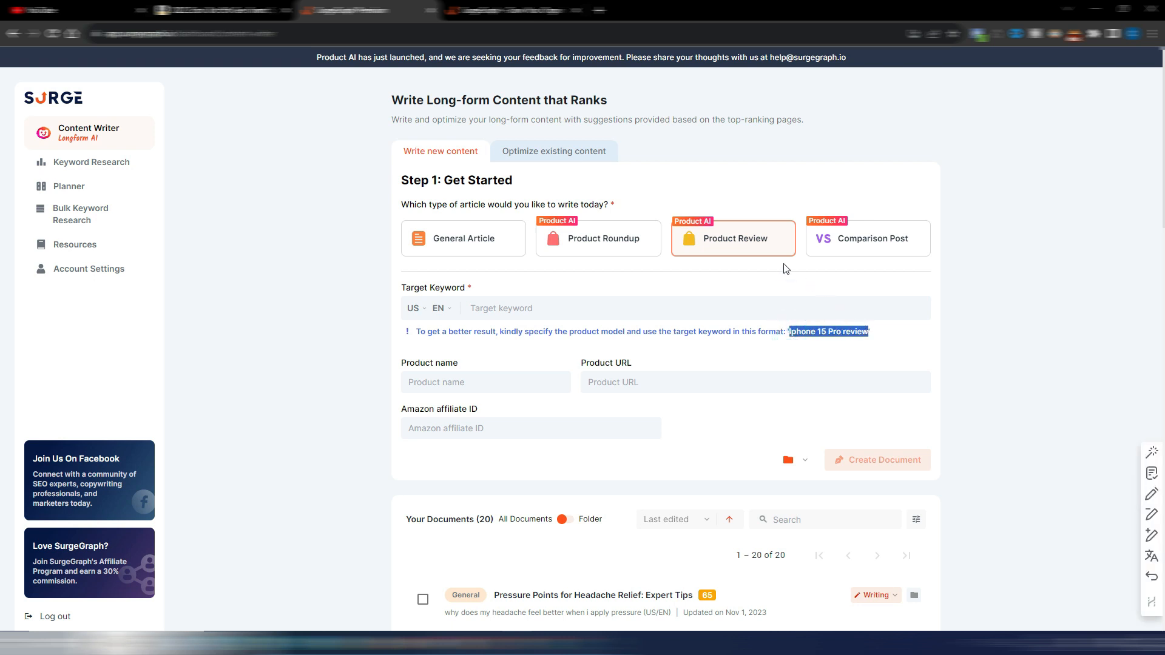
{"action": "left_click", "coordinate": [879, 239]}
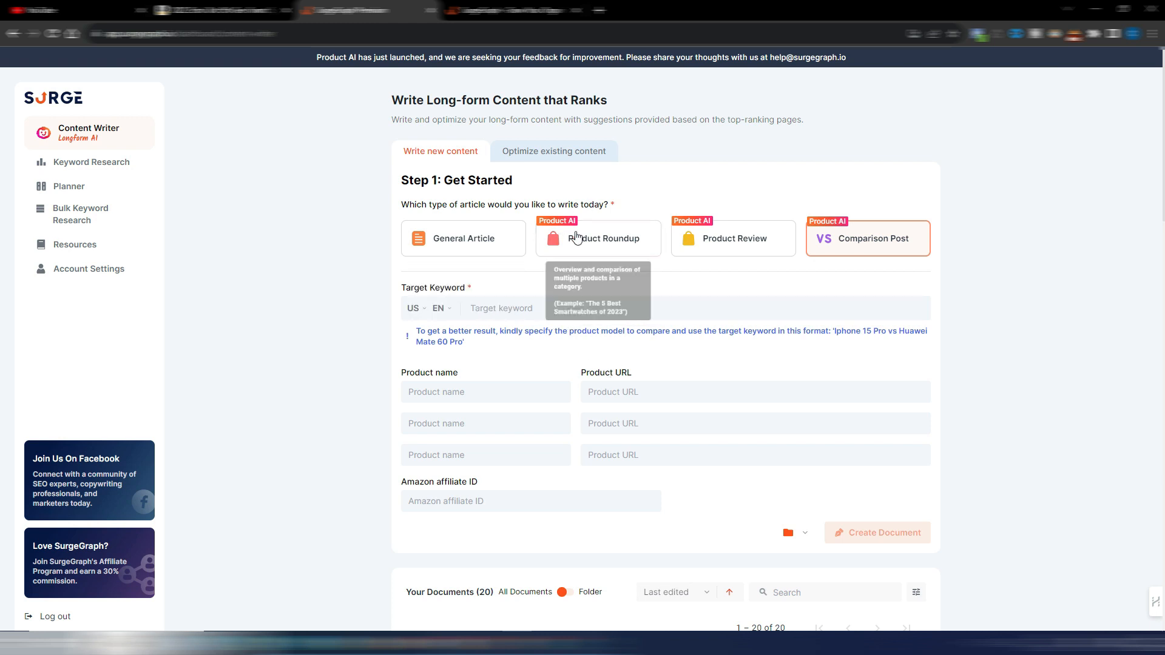
{"action": "left_click", "coordinate": [612, 246]}
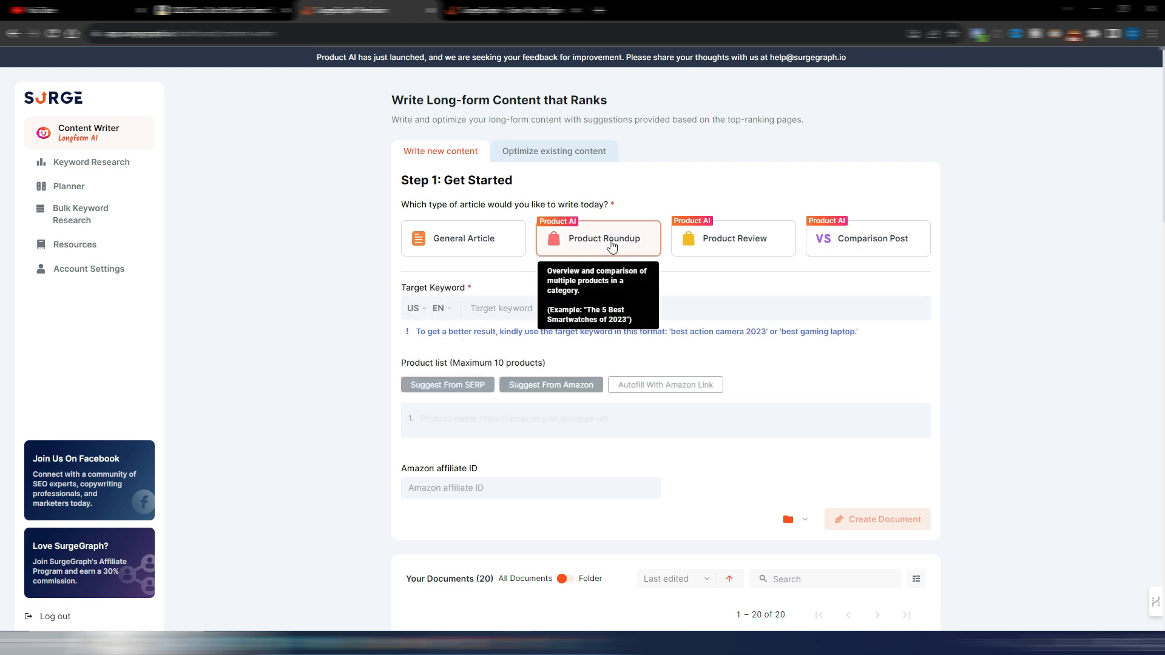
{"action": "left_click", "coordinate": [612, 243]}
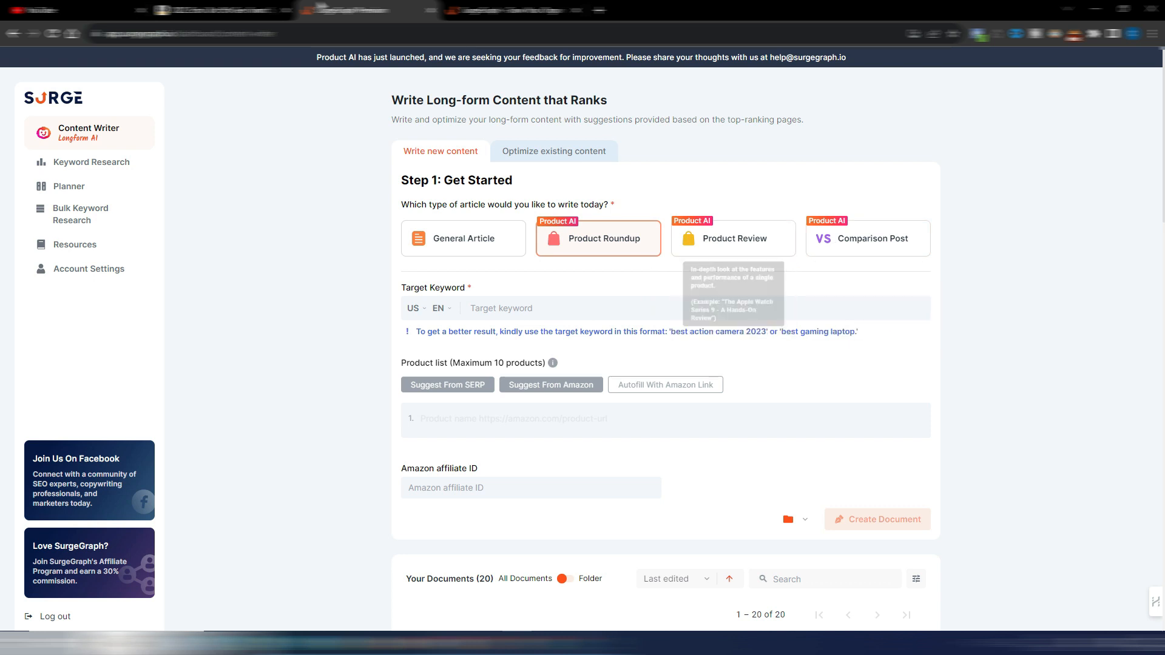
Step: Copy the Echo Dot's product address from the Amazon page and paste it as the Product URL of a Product Review article
{"action": "left_click", "coordinate": [219, 10]}
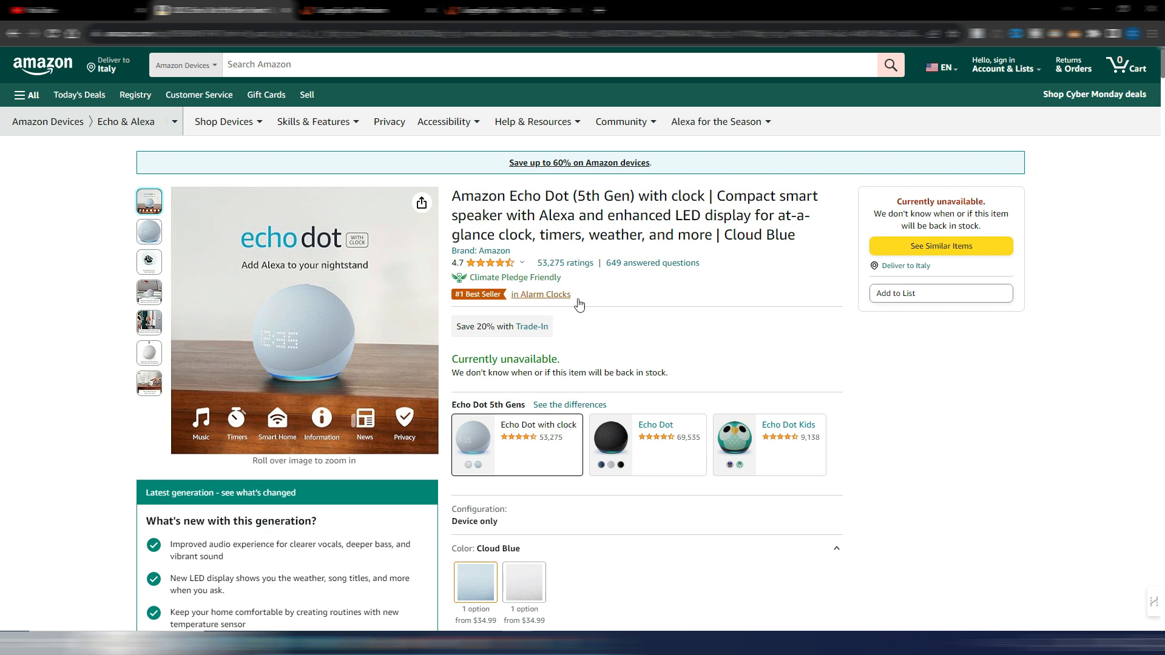
{"action": "left_click", "coordinate": [141, 34]}
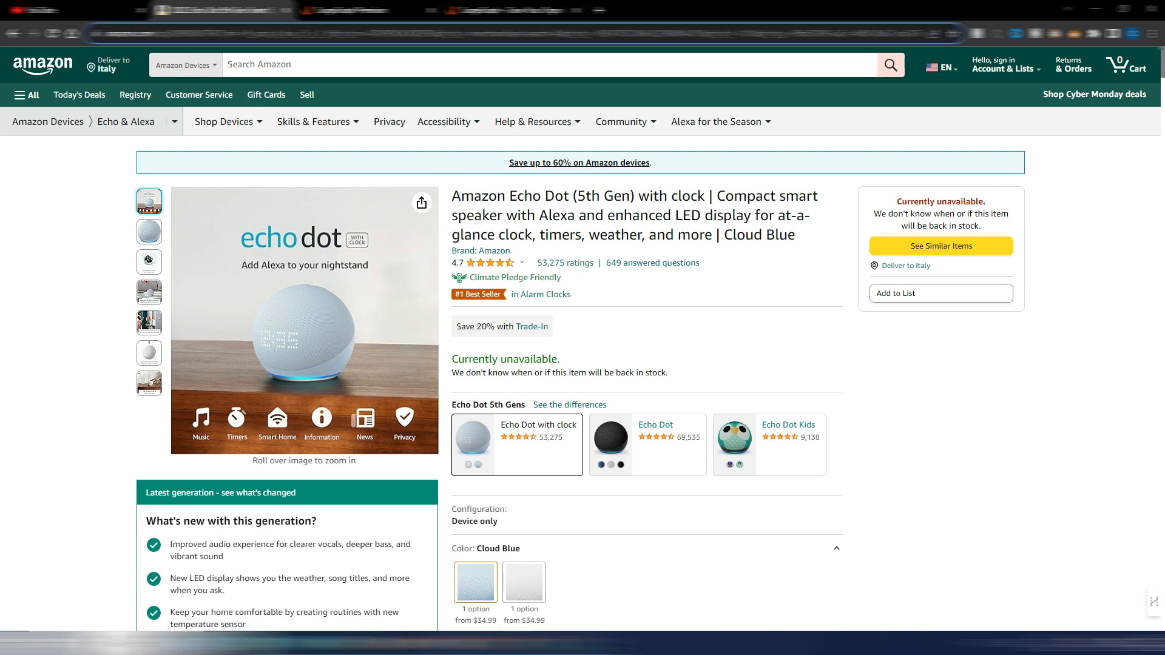
{"action": "left_click_drag", "start_coordinate": [104, 34], "coordinate": [276, 35]}
{"action": "right_click", "coordinate": [221, 35]}
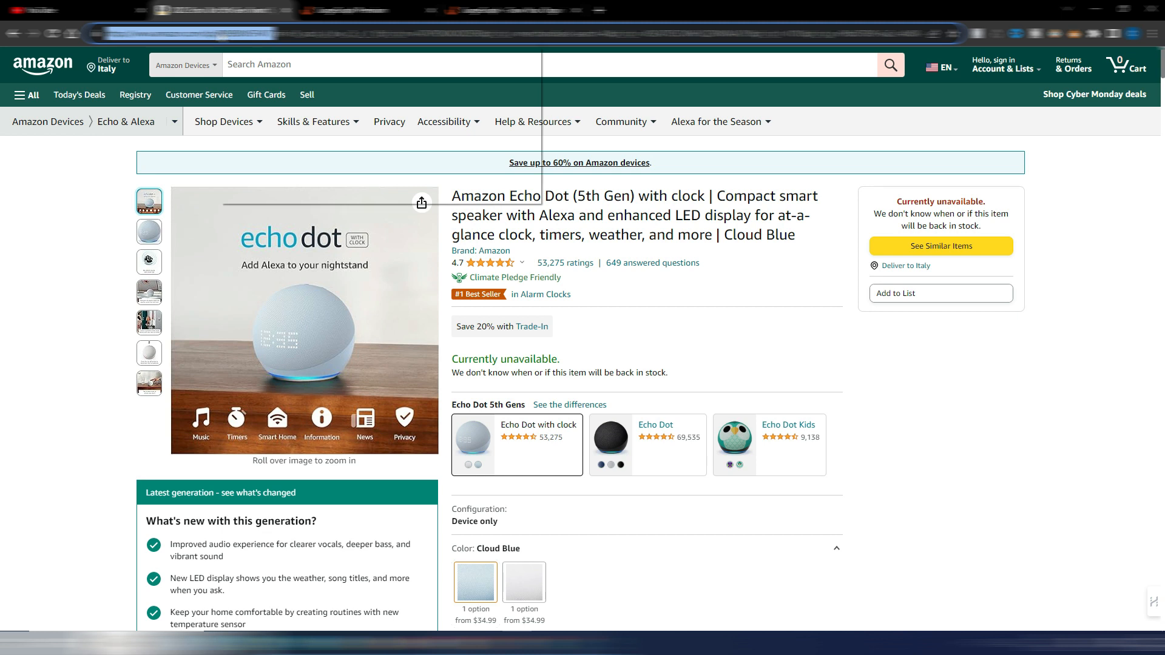
{"action": "left_click", "coordinate": [273, 107]}
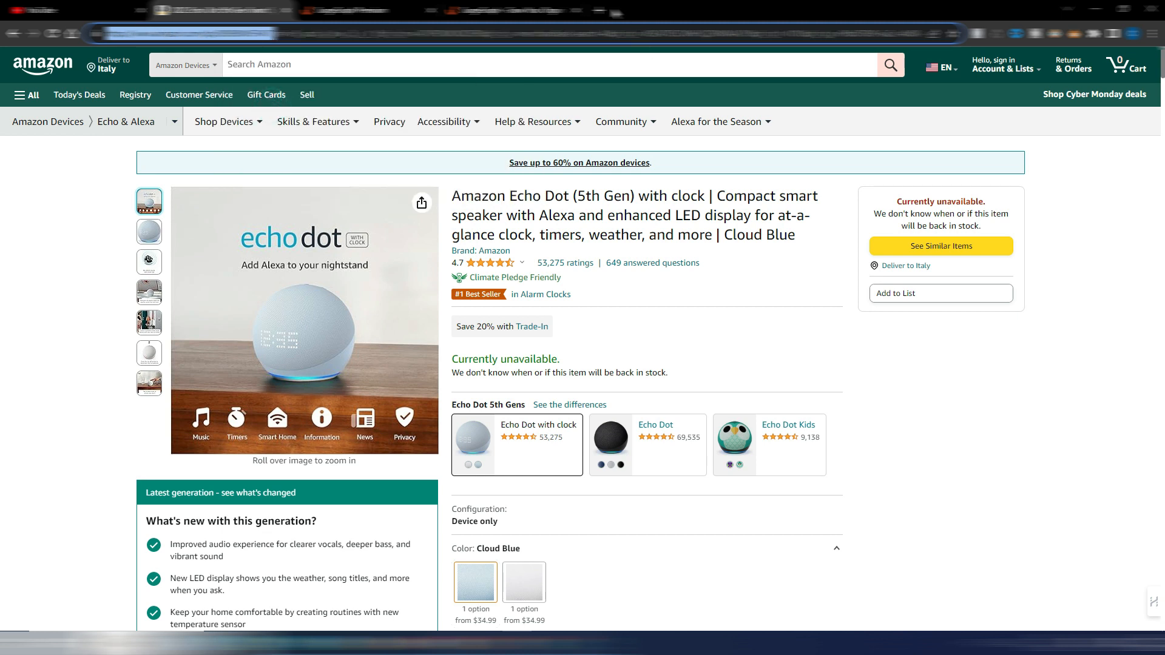
{"action": "left_click", "coordinate": [516, 11]}
{"action": "left_click", "coordinate": [364, 11]}
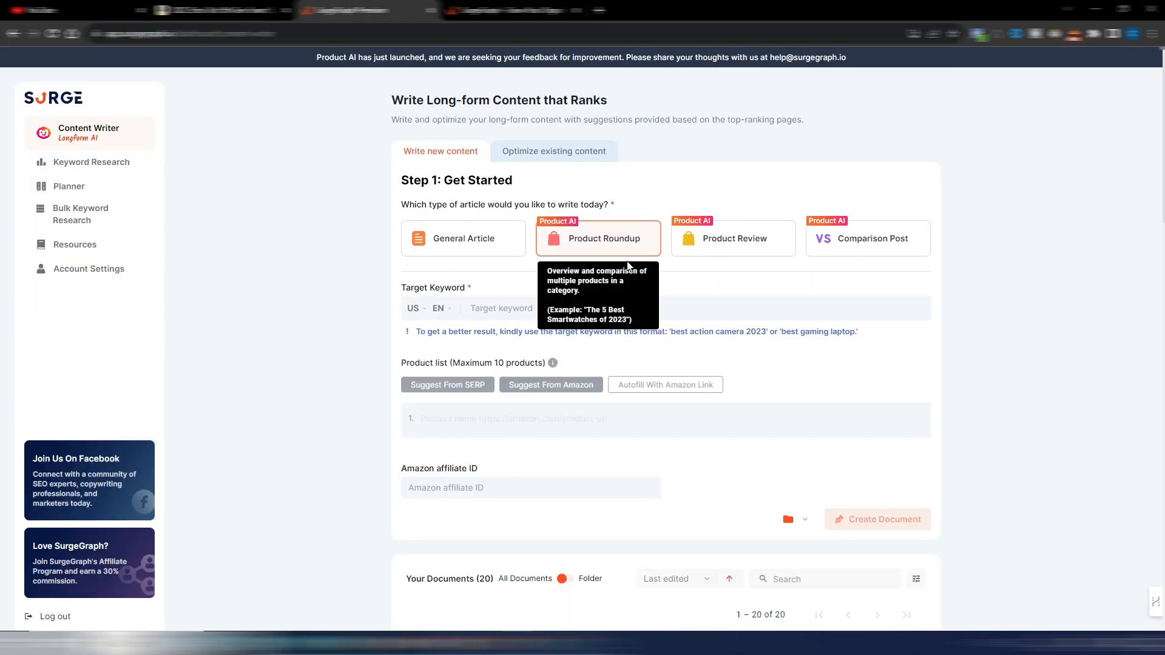
{"action": "left_click", "coordinate": [738, 243]}
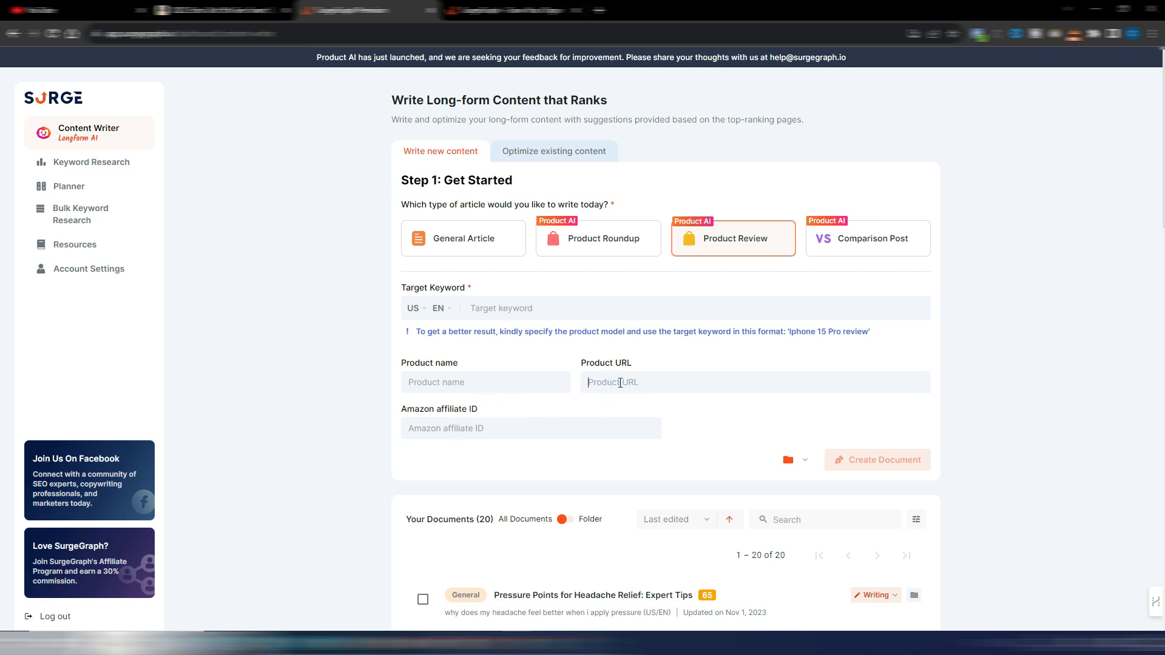
{"action": "key", "text": "ctrl+v"}
Step: Copy the product name from the Amazon page title and set the target keyword to "Amazon Echo Dot (5th Gen) Review"
{"action": "key", "text": "ctrl+shift+Tab"}
{"action": "left_click_drag", "start_coordinate": [454, 196], "coordinate": [635, 196]}
{"action": "key", "text": "ctrl+c"}
{"action": "key", "text": "ctrl+Tab"}
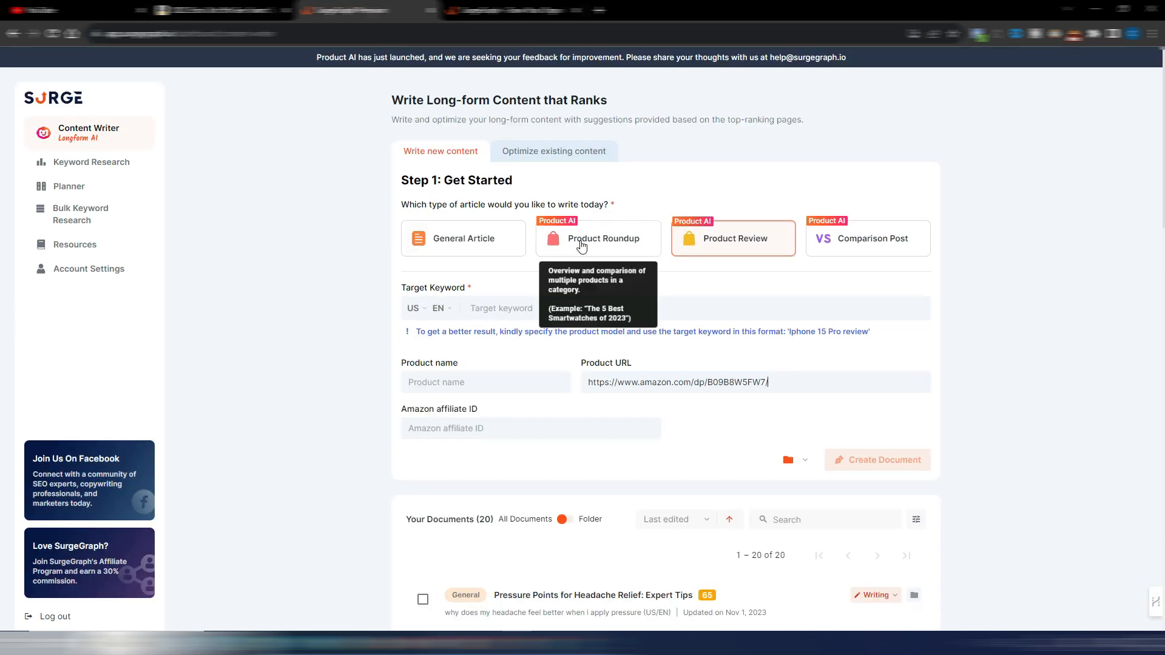
{"action": "left_click", "coordinate": [494, 308]}
{"action": "key", "text": "ctrl+v"}
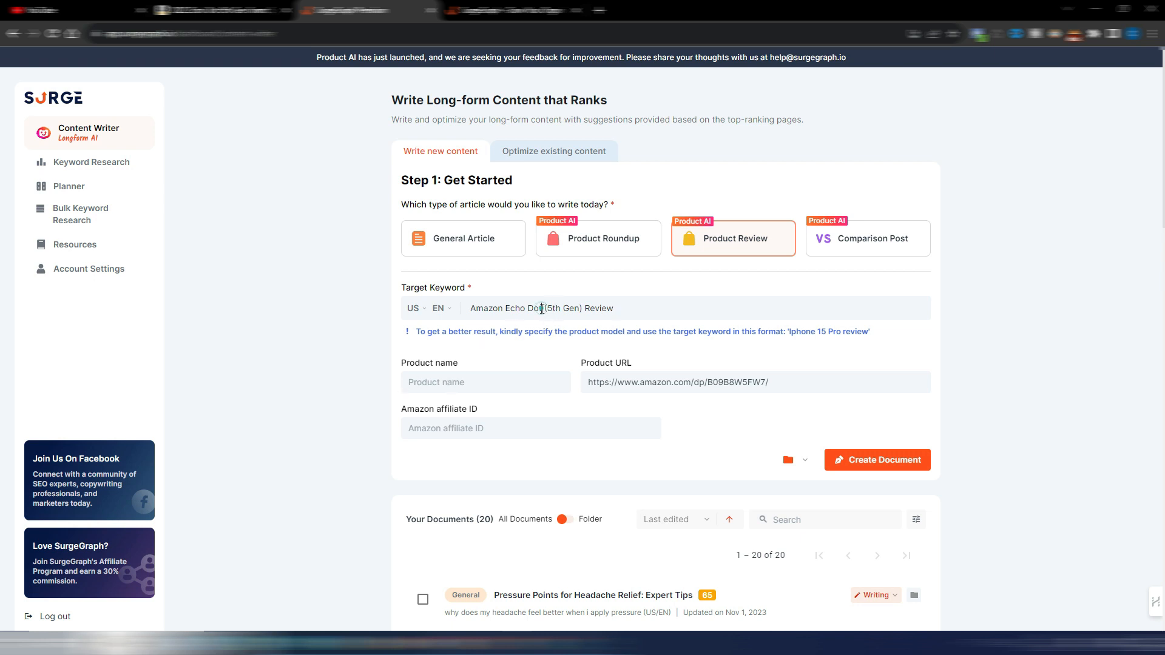
Step: Copy "Amazon Echo Dot" from the target keyword into the product name
{"action": "left_click_drag", "start_coordinate": [542, 308], "coordinate": [469, 308]}
{"action": "key", "text": "ctrl+c"}
{"action": "left_click", "coordinate": [449, 382]}
{"action": "key", "text": "ctrl+v"}
{"action": "left_click", "coordinate": [584, 310]}
{"action": "left_click_drag", "start_coordinate": [583, 308], "coordinate": [548, 308]}
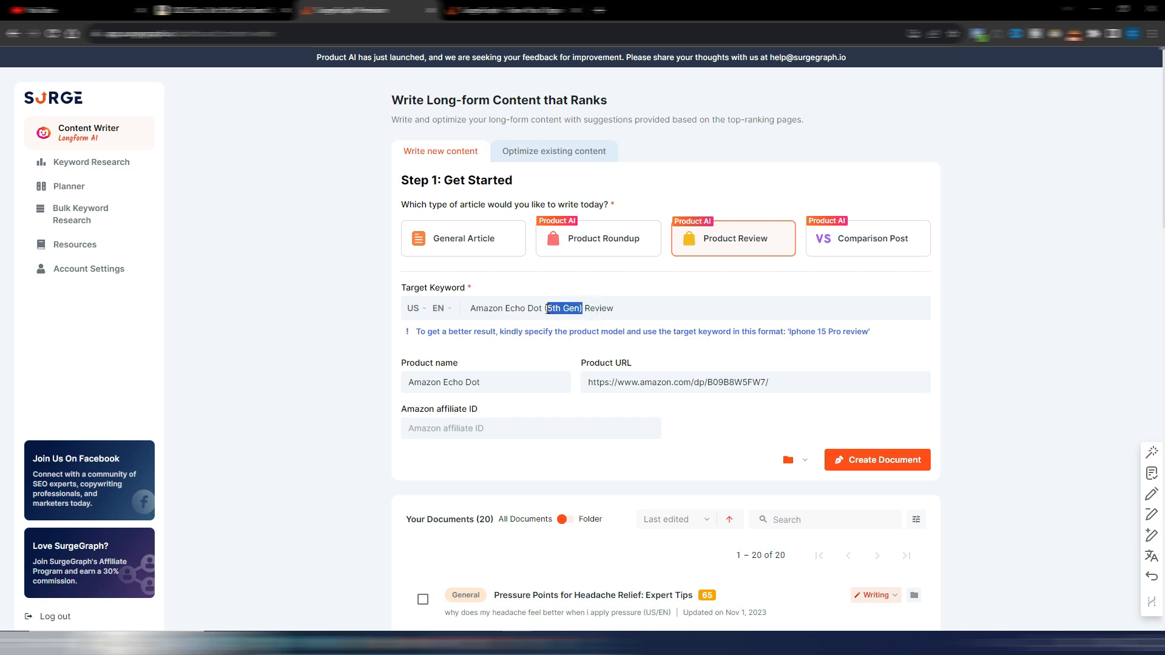
{"action": "left_click", "coordinate": [499, 383]}
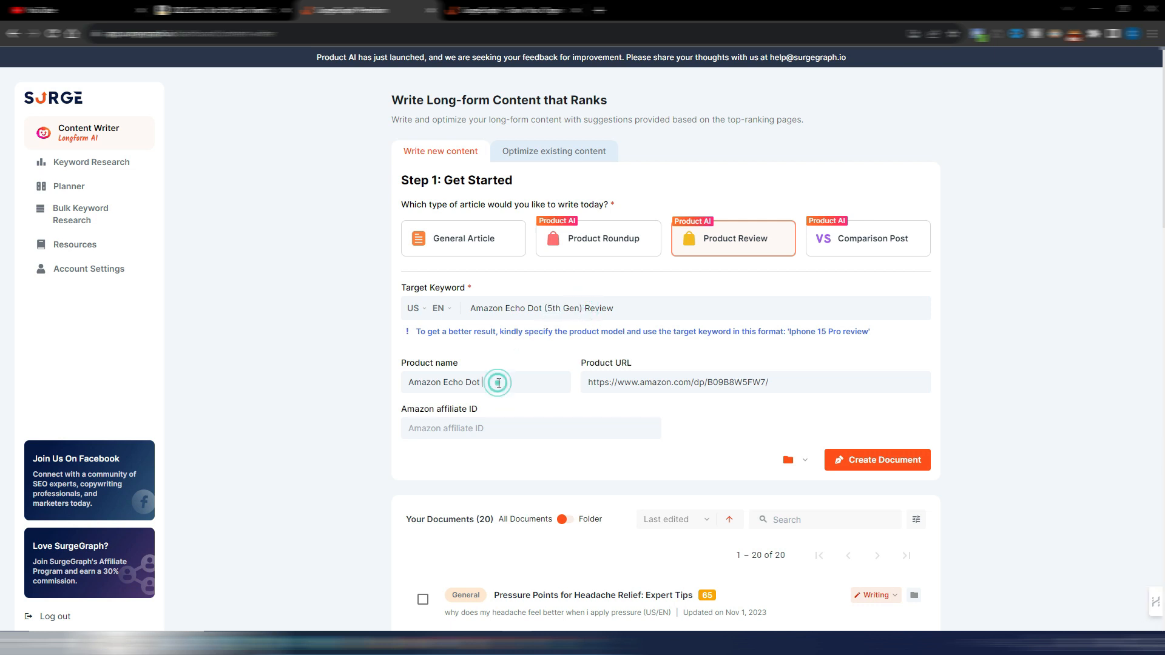
{"action": "key", "text": "ctrl+v"}
{"action": "left_click_drag", "start_coordinate": [523, 382], "coordinate": [481, 384]}
{"action": "key", "text": "BackSpace"}
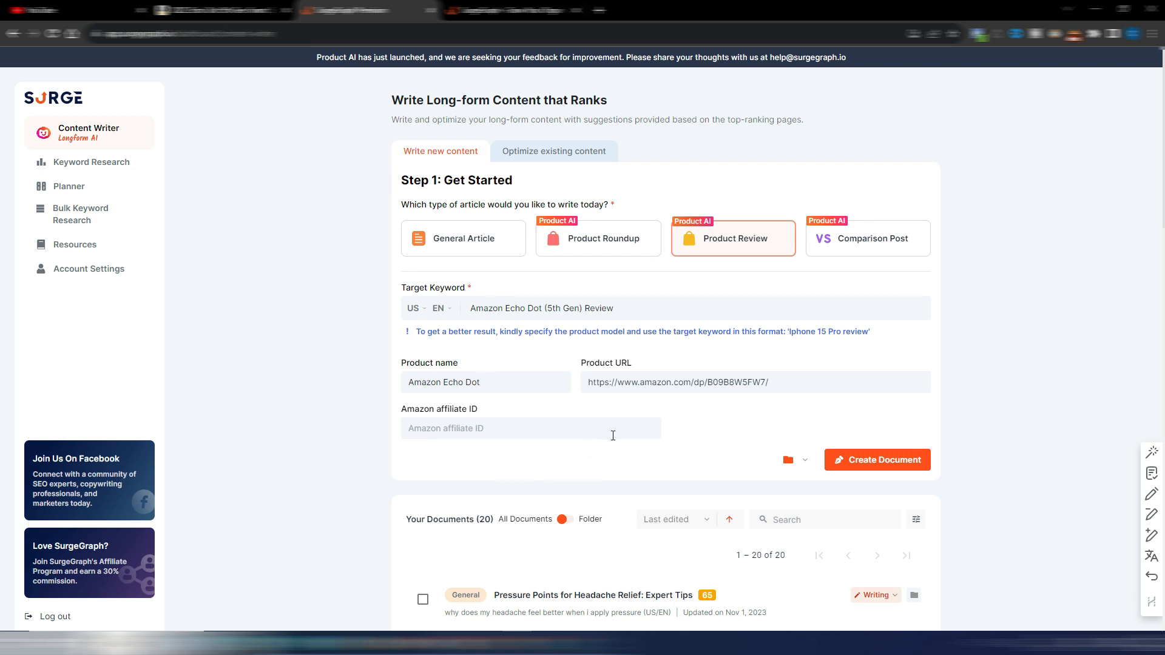
Step: Create the Product Review document from the entered keyword and product details
{"action": "left_click", "coordinate": [887, 462]}
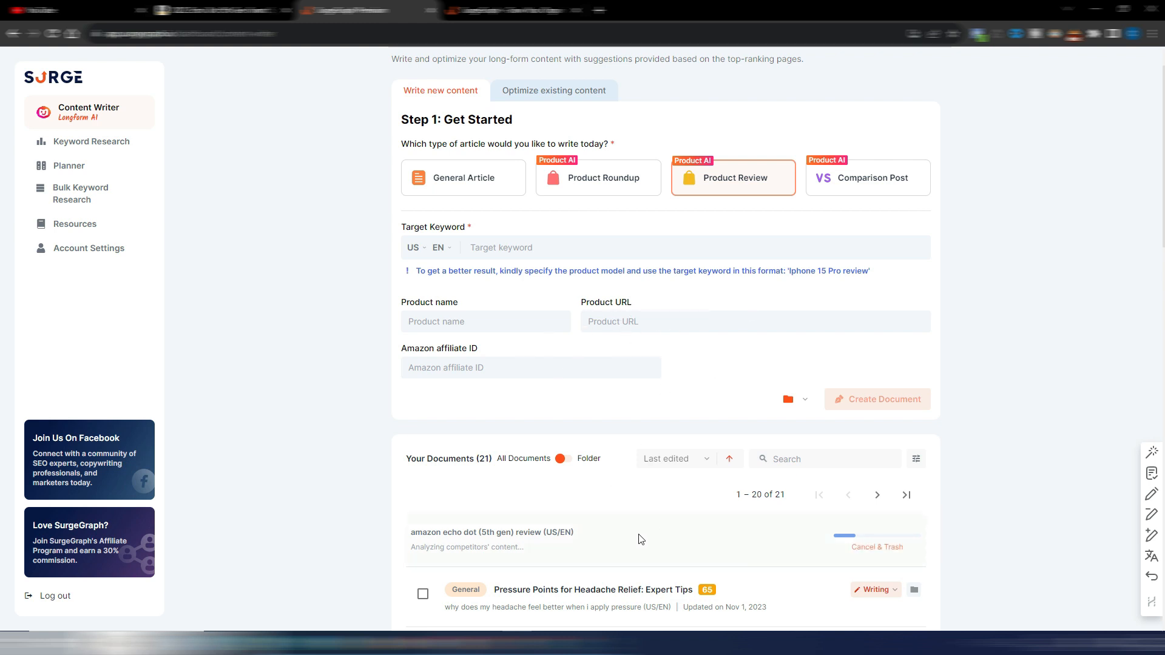
Step: Switch to the mail program, read the SurgeGraph announcement about Bulk Writing and 1-Click Write, and return to the browser
{"action": "left_click", "coordinate": [367, 642]}
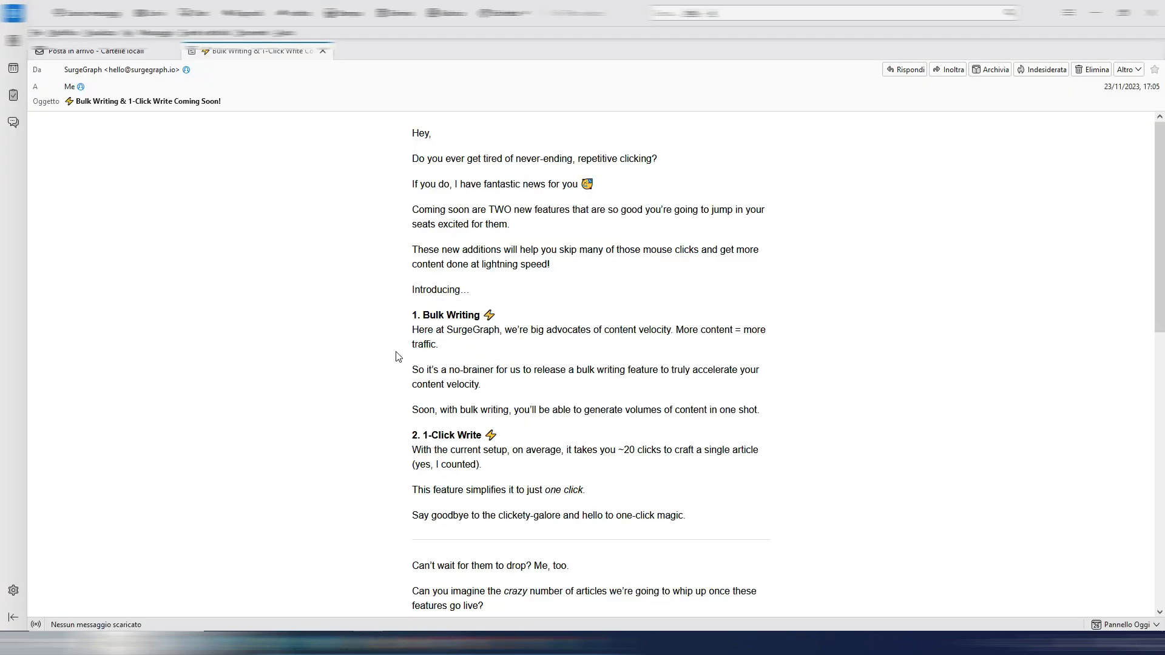
{"action": "left_click_drag", "start_coordinate": [407, 315], "coordinate": [545, 315]}
{"action": "left_click", "coordinate": [545, 312]}
{"action": "left_click", "coordinate": [519, 643]}
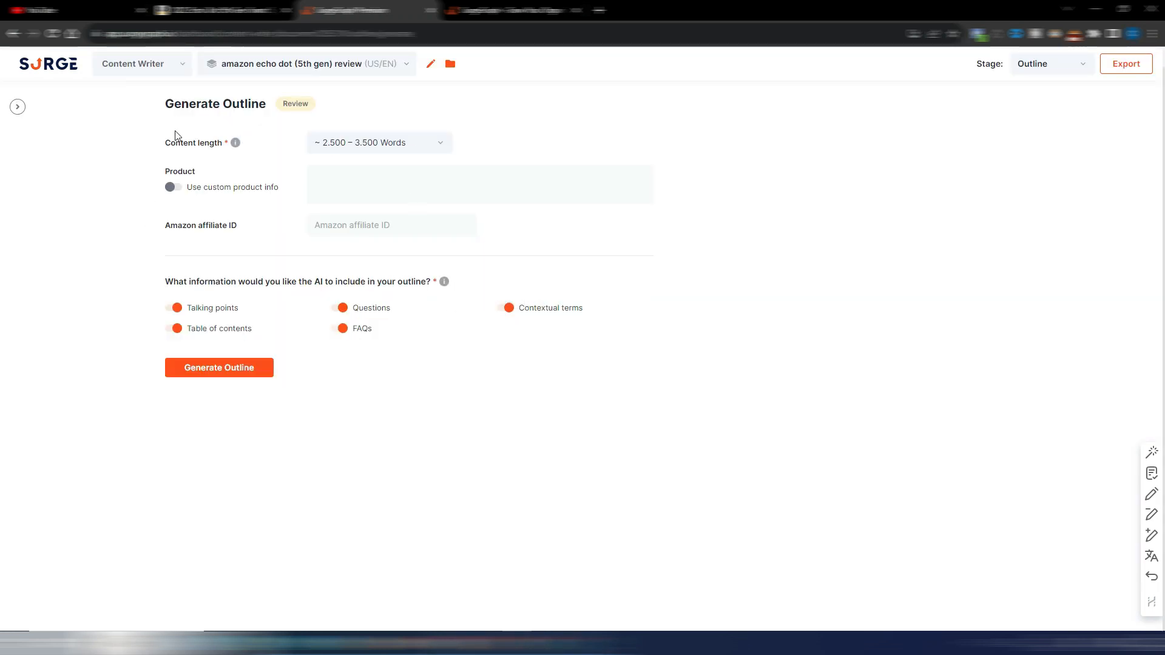
Step: Set the Echo Dot review's content length to ~ 1.500 – 2.500 Words and generate its outline
{"action": "left_click", "coordinate": [438, 145]}
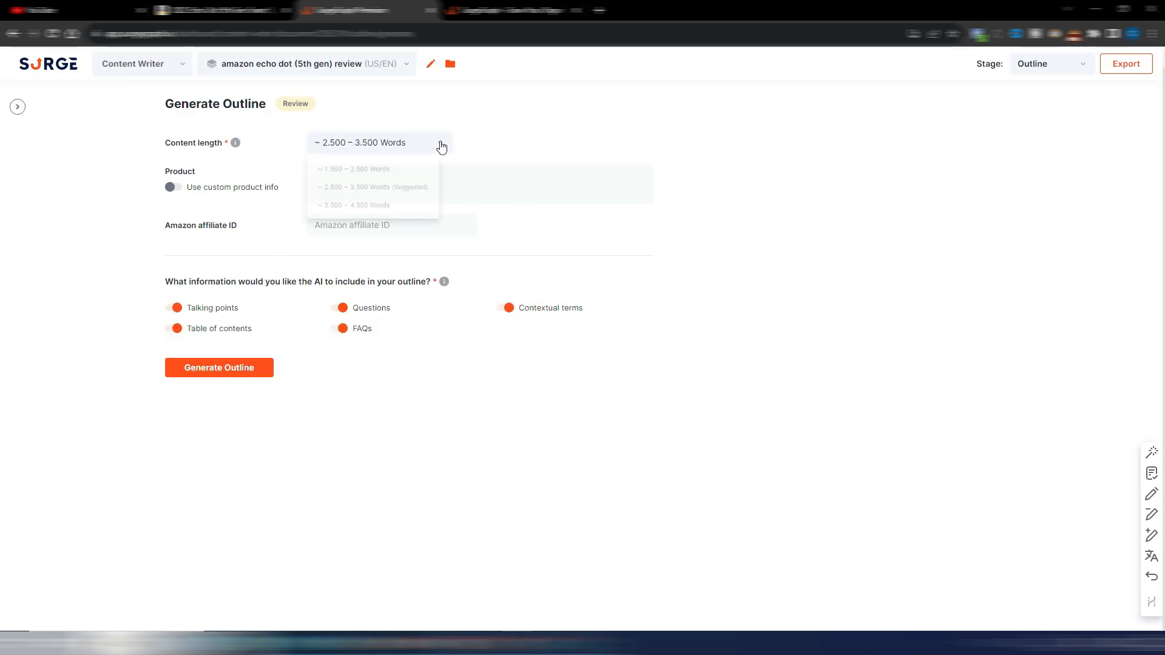
{"action": "left_click", "coordinate": [348, 176]}
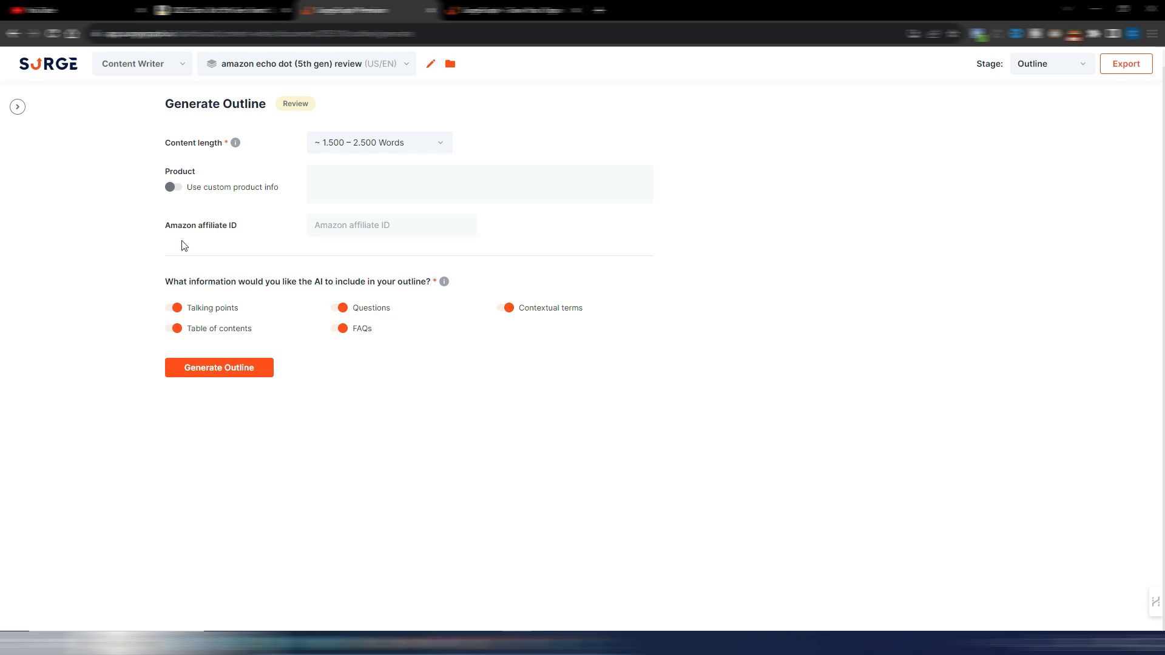
{"action": "left_click", "coordinate": [219, 369]}
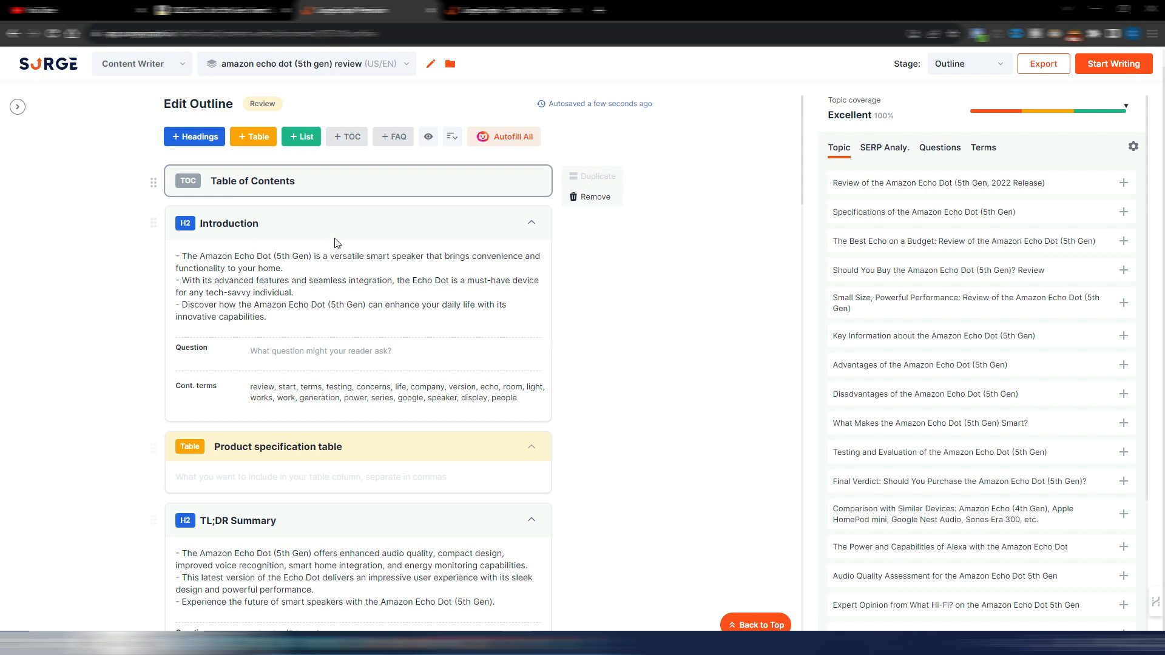
Step: Examine the generated outline's headings, talking points, questions and contextual terms from the Introduction to the Conclusion
{"action": "scroll", "coordinate": [470, 411], "scroll_direction": "down", "scroll_amount": 8}
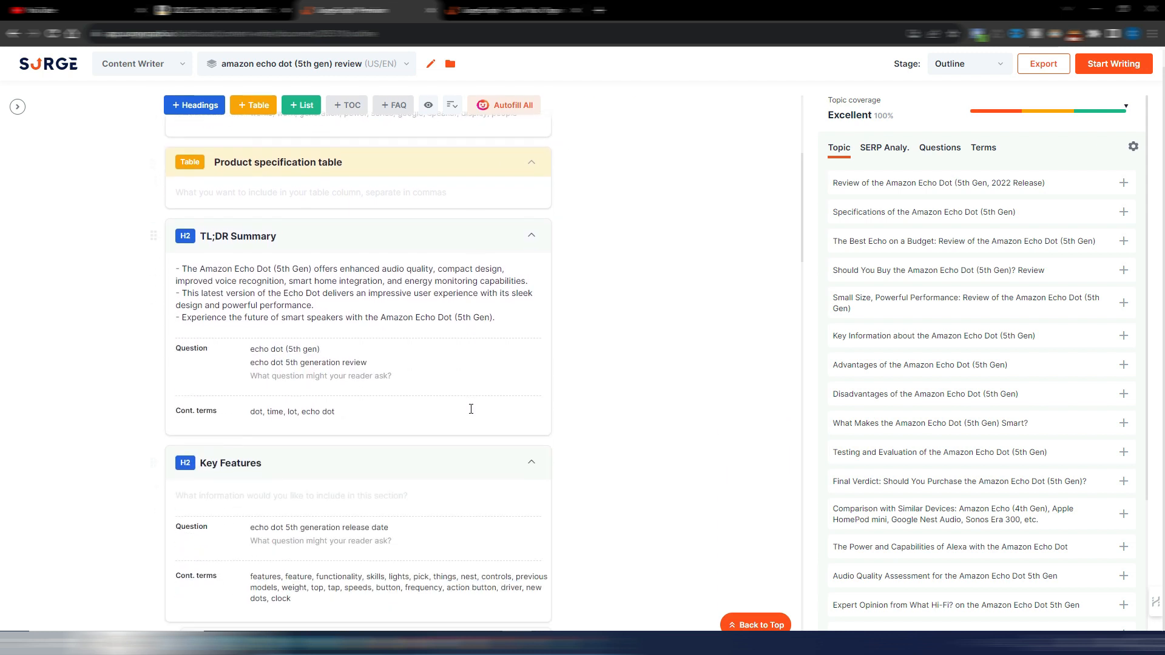
{"action": "scroll", "coordinate": [439, 384], "scroll_direction": "up", "scroll_amount": 8}
{"action": "scroll", "coordinate": [439, 385], "scroll_direction": "up", "scroll_amount": 1}
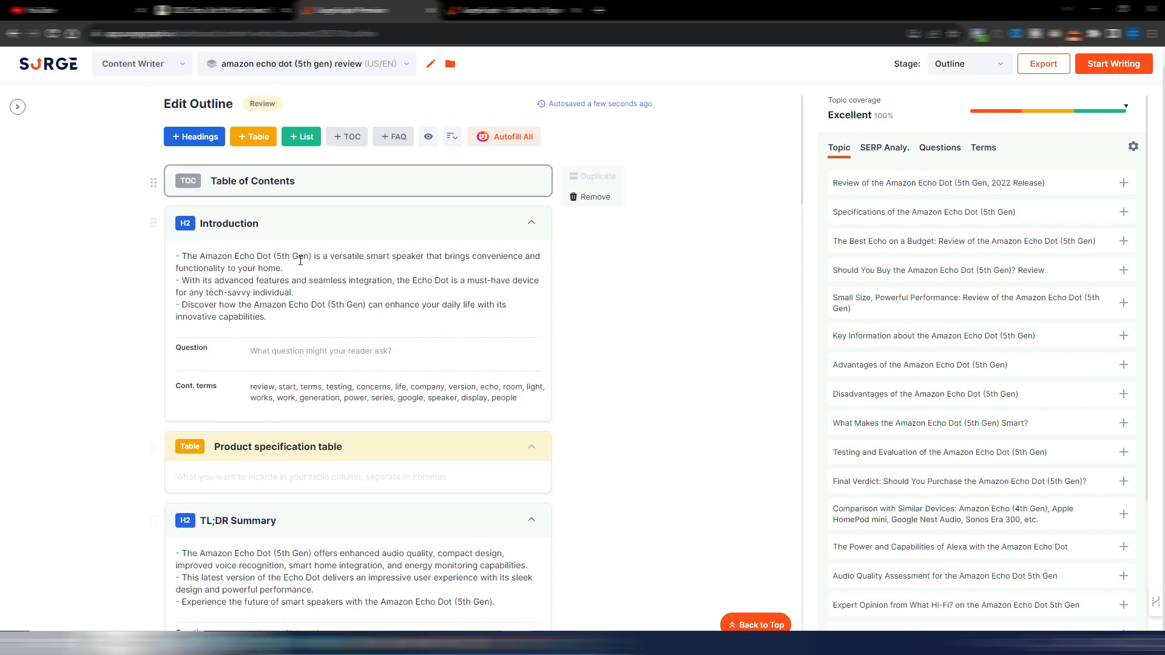
{"action": "scroll", "coordinate": [494, 301], "scroll_direction": "down", "scroll_amount": 5}
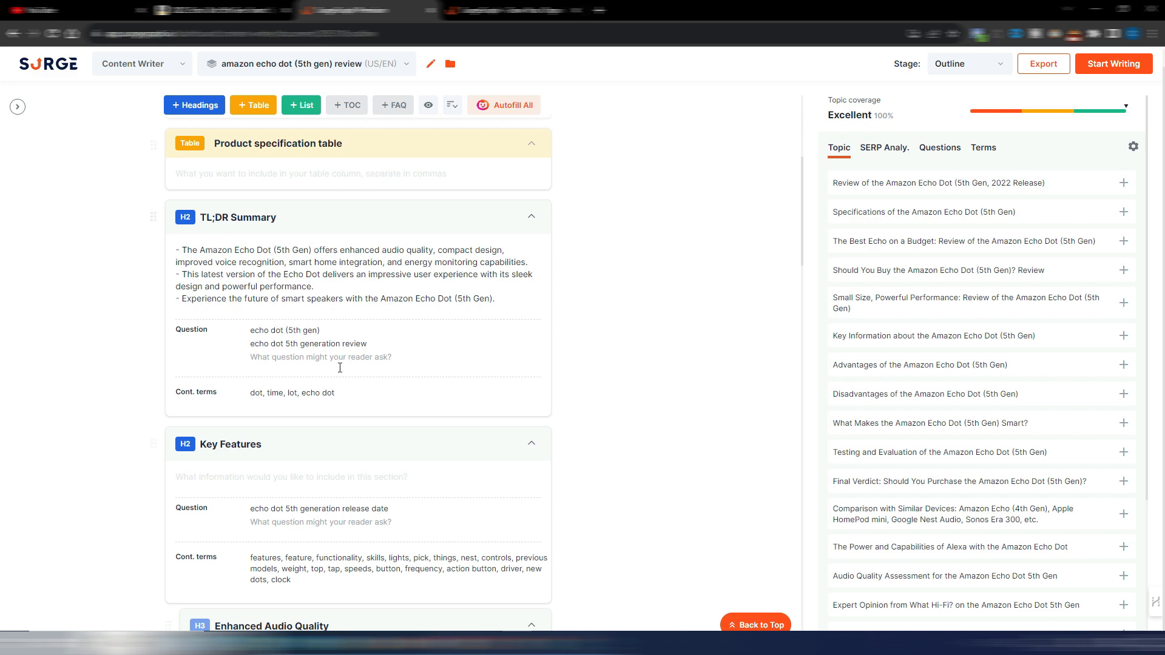
{"action": "scroll", "coordinate": [340, 367], "scroll_direction": "down", "scroll_amount": 7}
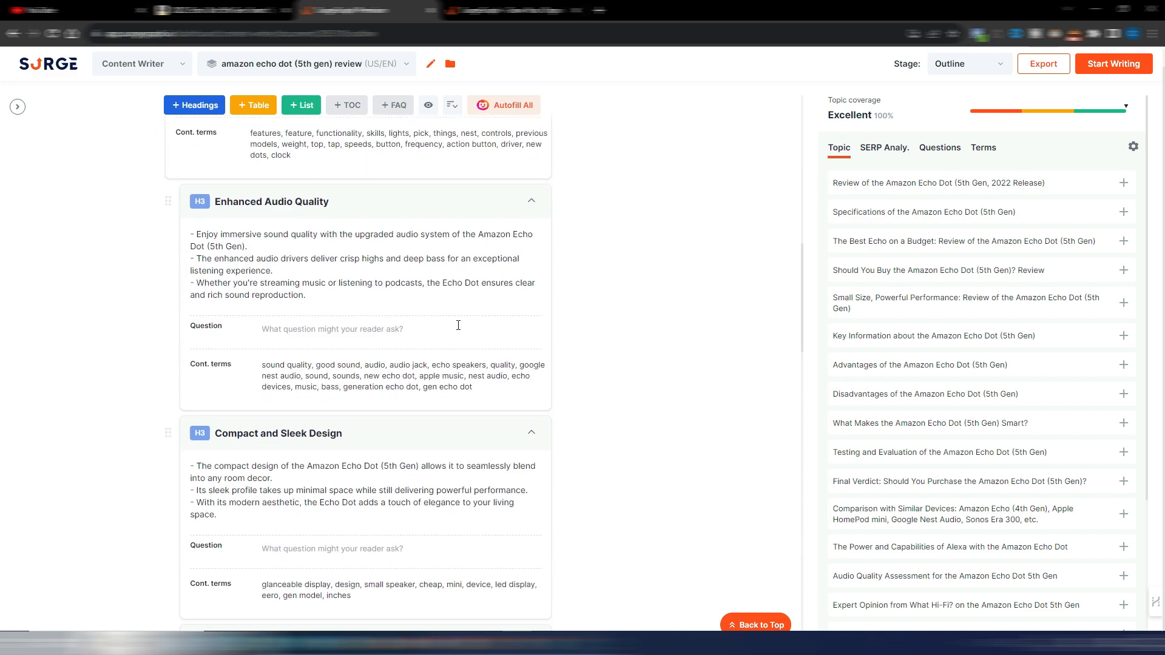
{"action": "scroll", "coordinate": [476, 326], "scroll_direction": "down", "scroll_amount": 2}
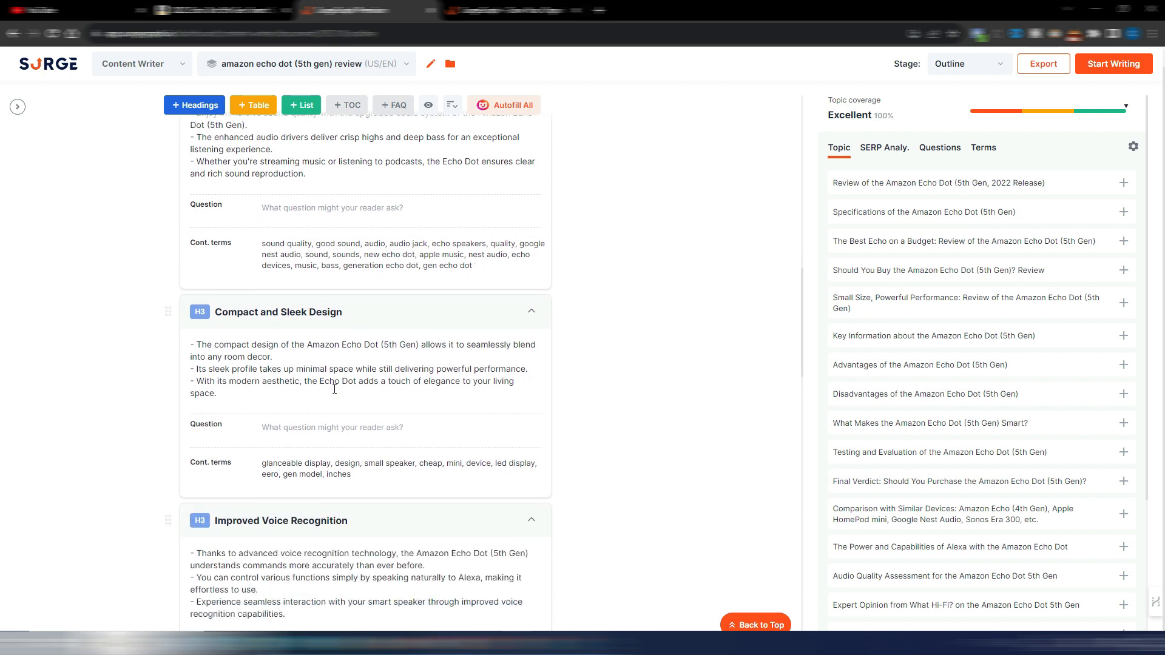
{"action": "scroll", "coordinate": [433, 330], "scroll_direction": "down", "scroll_amount": 4}
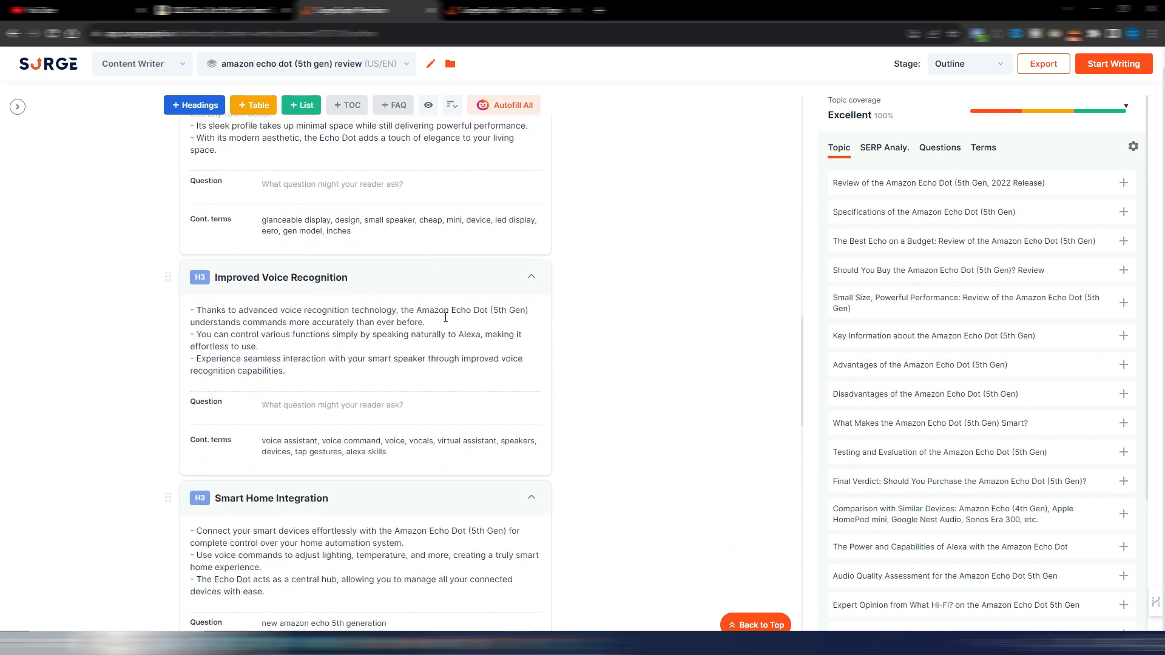
{"action": "scroll", "coordinate": [425, 330], "scroll_direction": "down", "scroll_amount": 4}
{"action": "scroll", "coordinate": [403, 349], "scroll_direction": "down", "scroll_amount": 4}
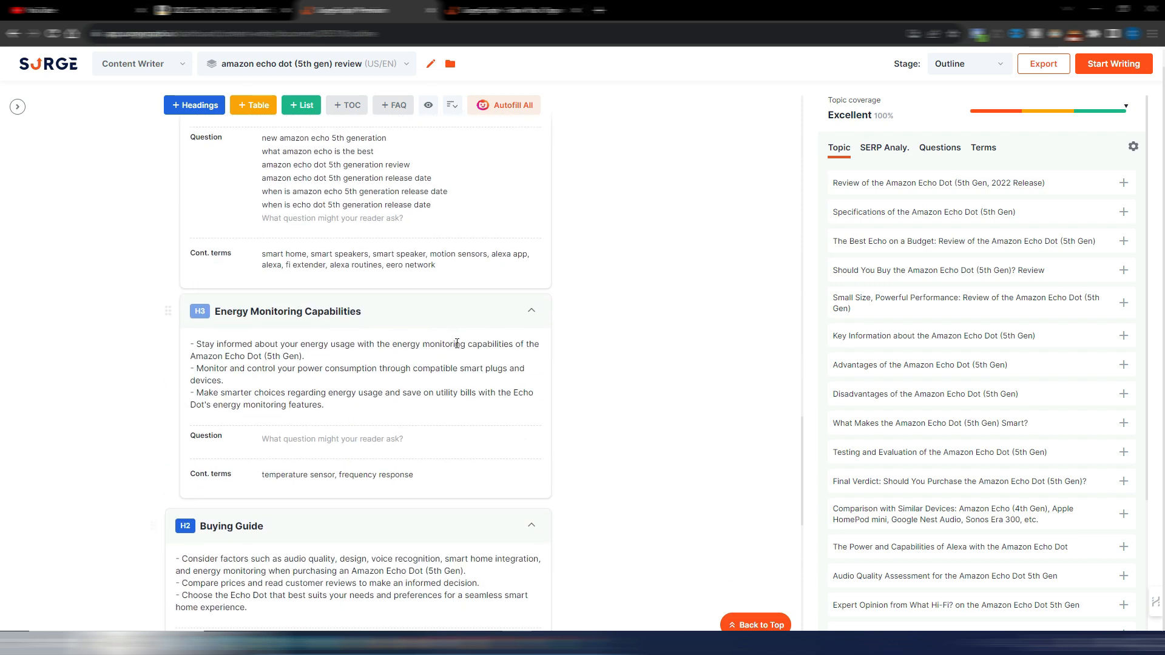
{"action": "scroll", "coordinate": [457, 343], "scroll_direction": "down", "scroll_amount": 4}
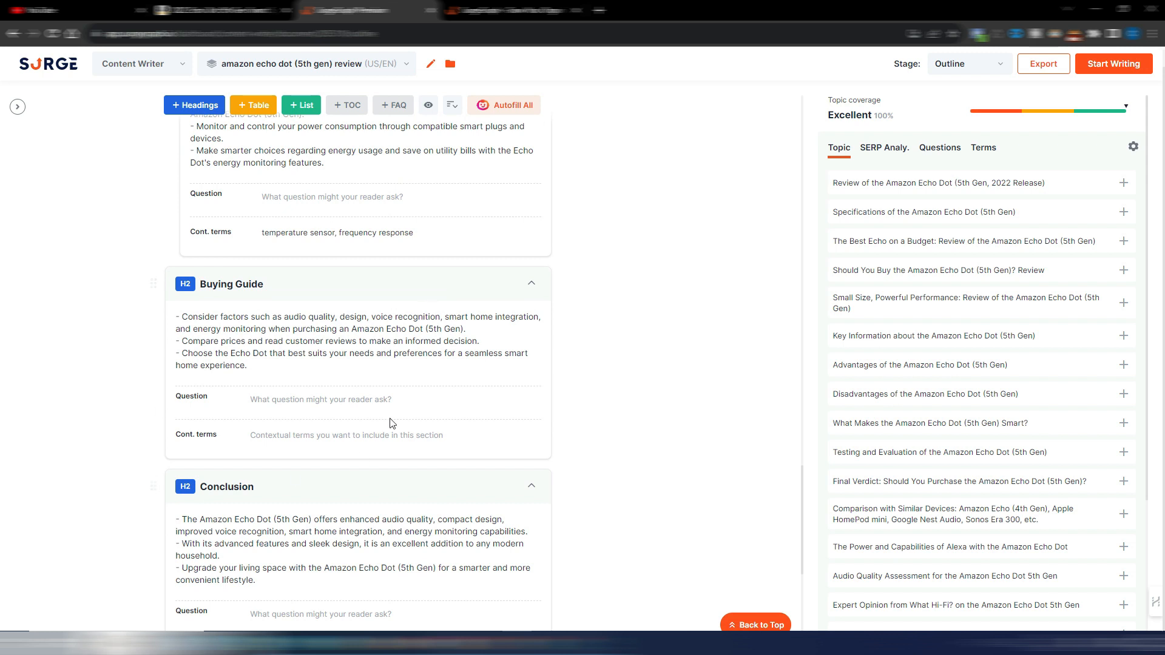
Step: Check the outline's closing Conclusion and Frequently Asked Questions sections, then return to its Table of Contents
{"action": "scroll", "coordinate": [393, 423], "scroll_direction": "down", "scroll_amount": 4}
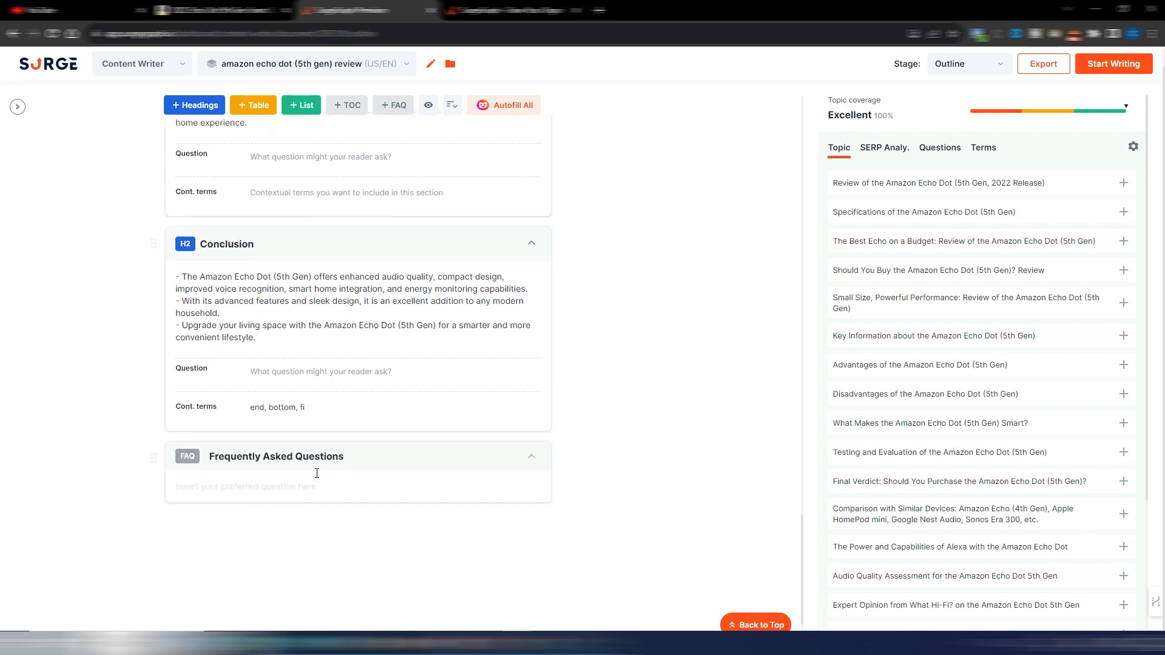
{"action": "scroll", "coordinate": [661, 434], "scroll_direction": "up", "scroll_amount": 5}
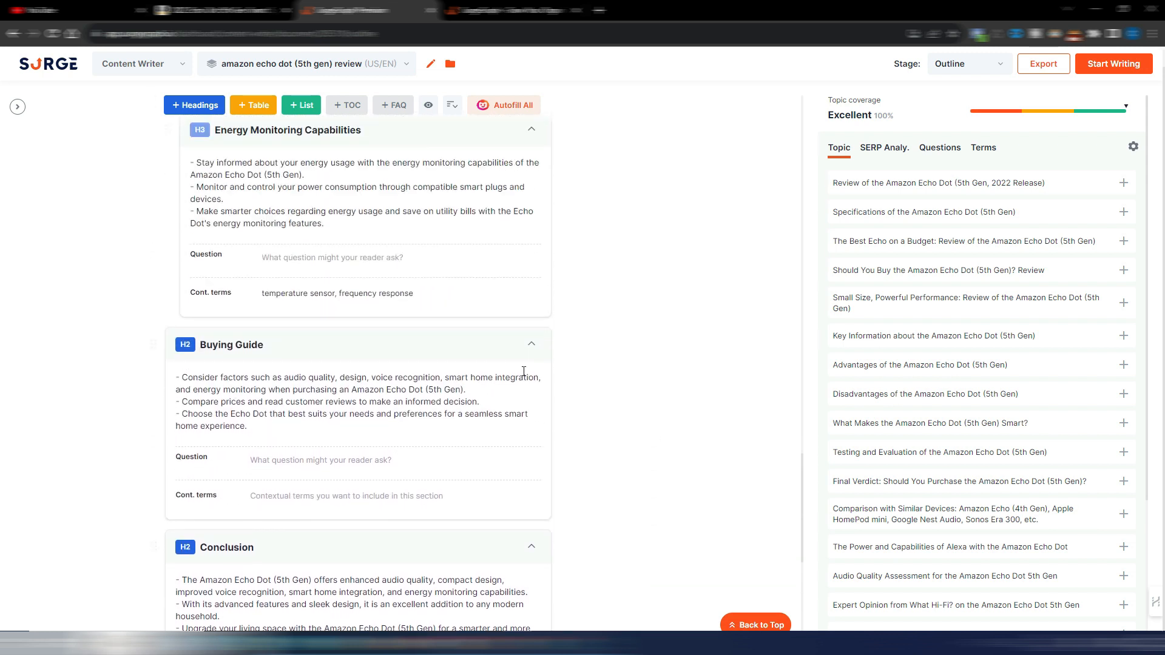
{"action": "scroll", "coordinate": [662, 424], "scroll_direction": "up", "scroll_amount": 20}
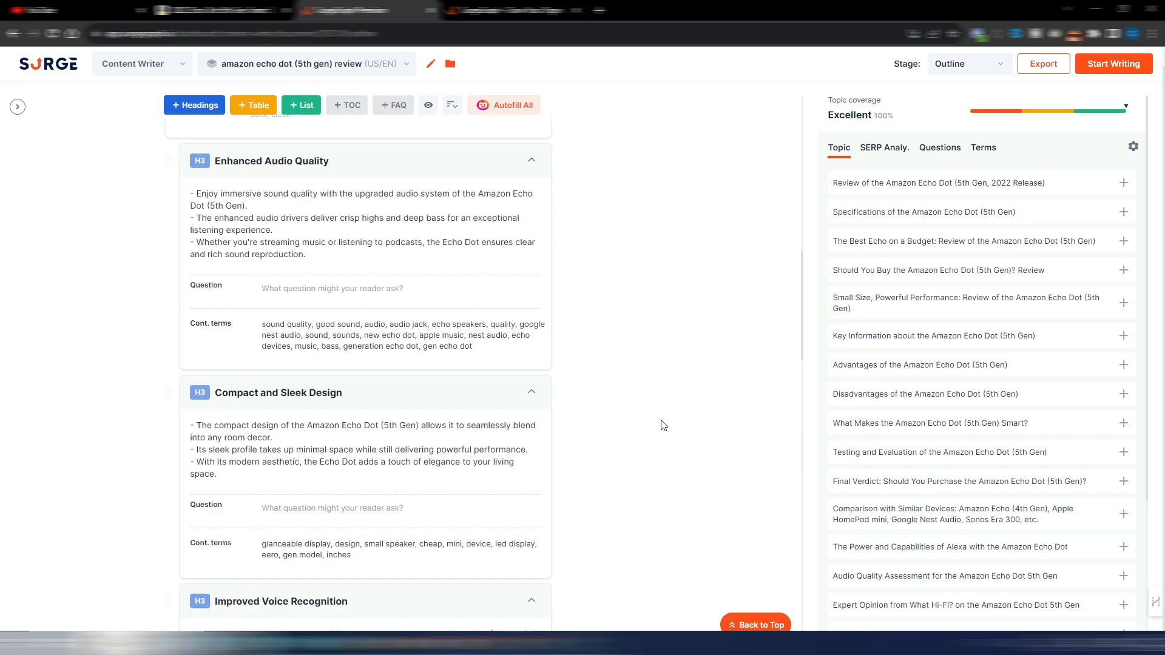
{"action": "scroll", "coordinate": [663, 425], "scroll_direction": "up", "scroll_amount": 8}
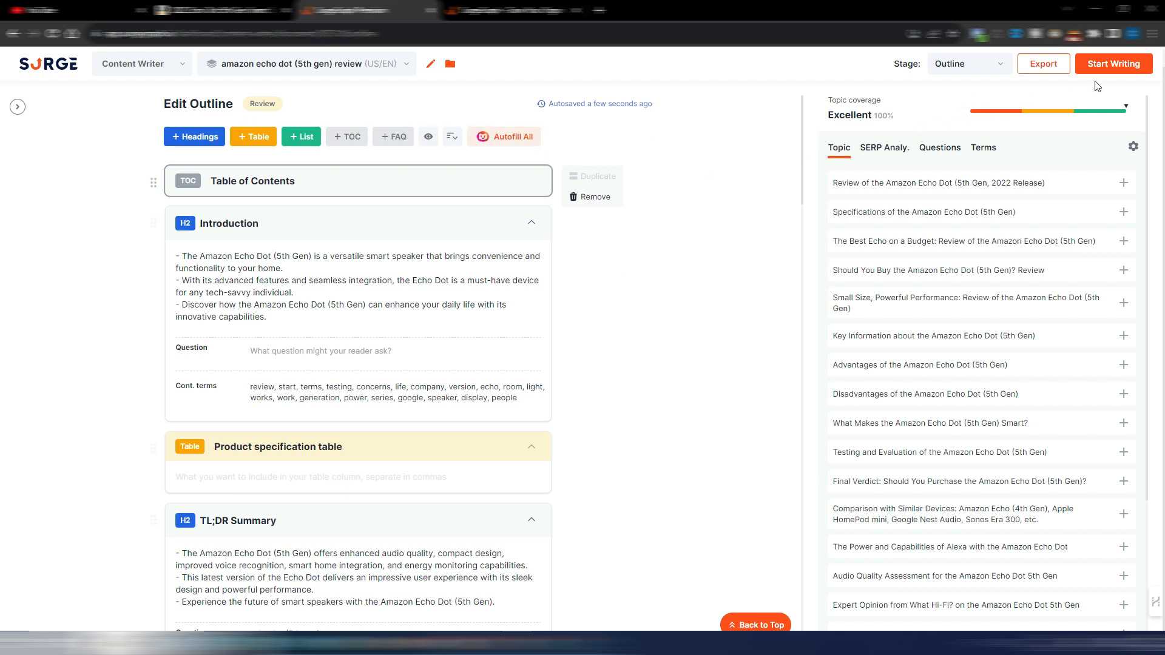
Step: Start writing the article with a Conversational tone, More Creative creativity and 5th-6th Grd readability
{"action": "left_click", "coordinate": [1108, 64]}
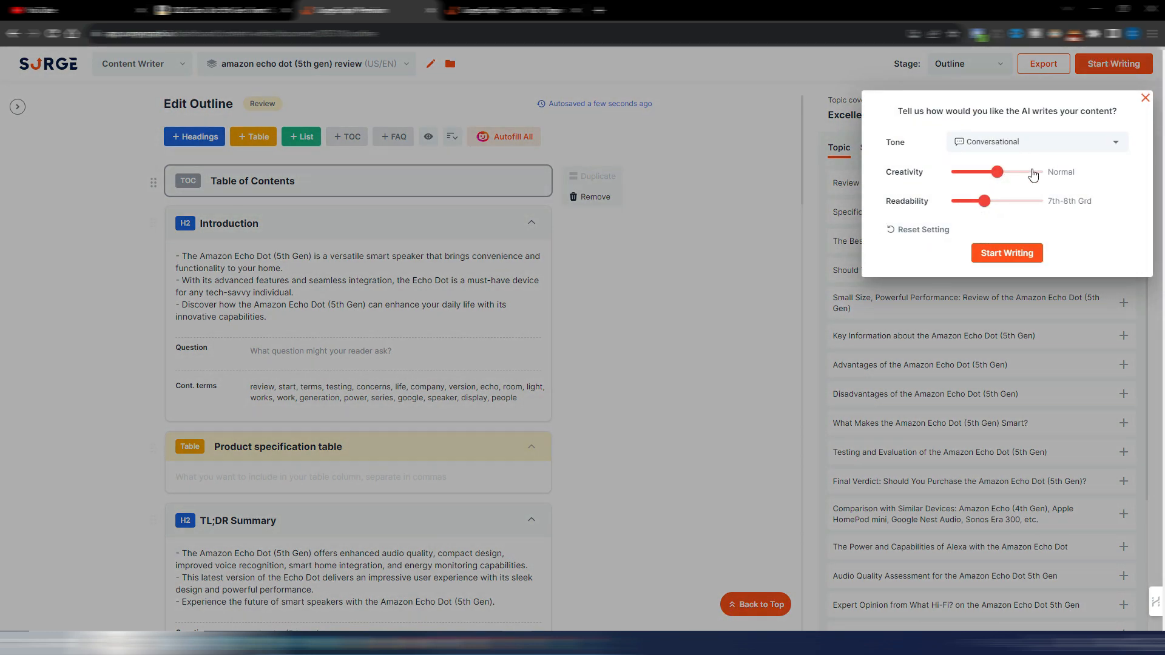
{"action": "left_click", "coordinate": [1071, 143]}
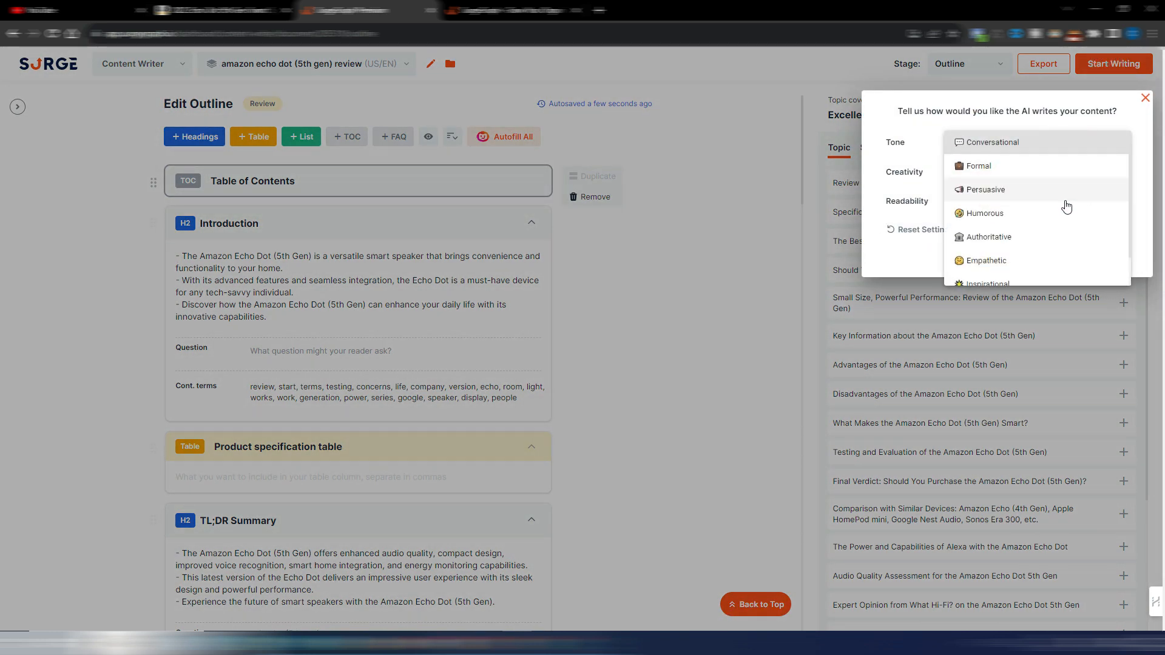
{"action": "scroll", "coordinate": [1065, 203], "scroll_direction": "down", "scroll_amount": 1}
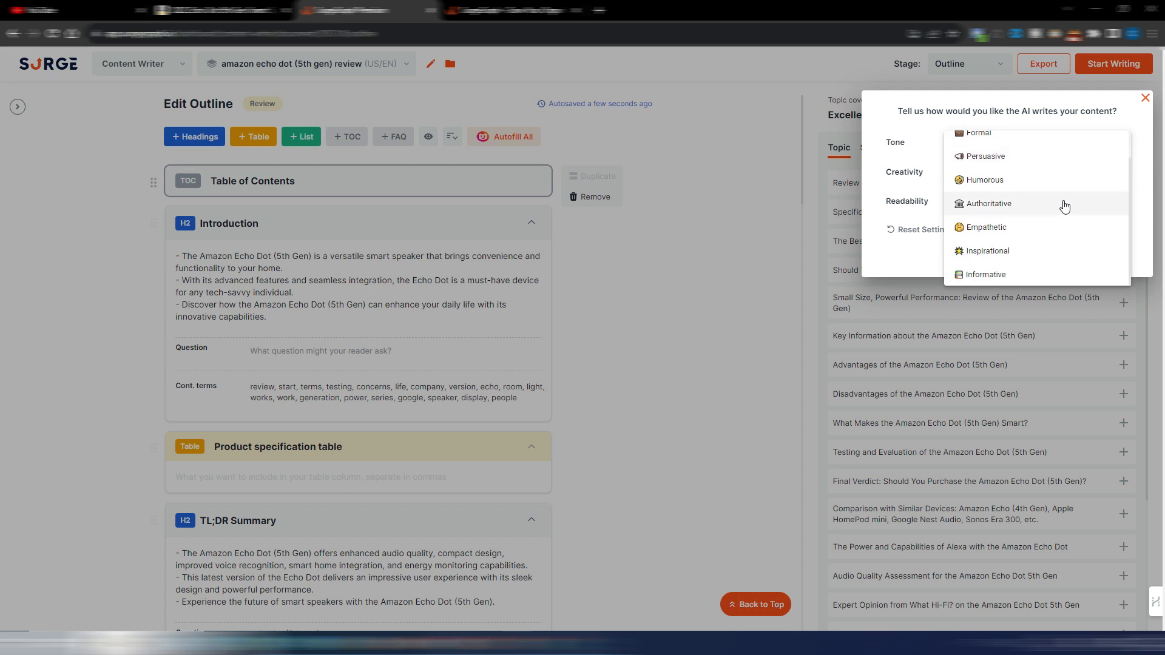
{"action": "scroll", "coordinate": [1065, 206], "scroll_direction": "up", "scroll_amount": 1}
{"action": "scroll", "coordinate": [1034, 151], "scroll_direction": "down", "scroll_amount": 1}
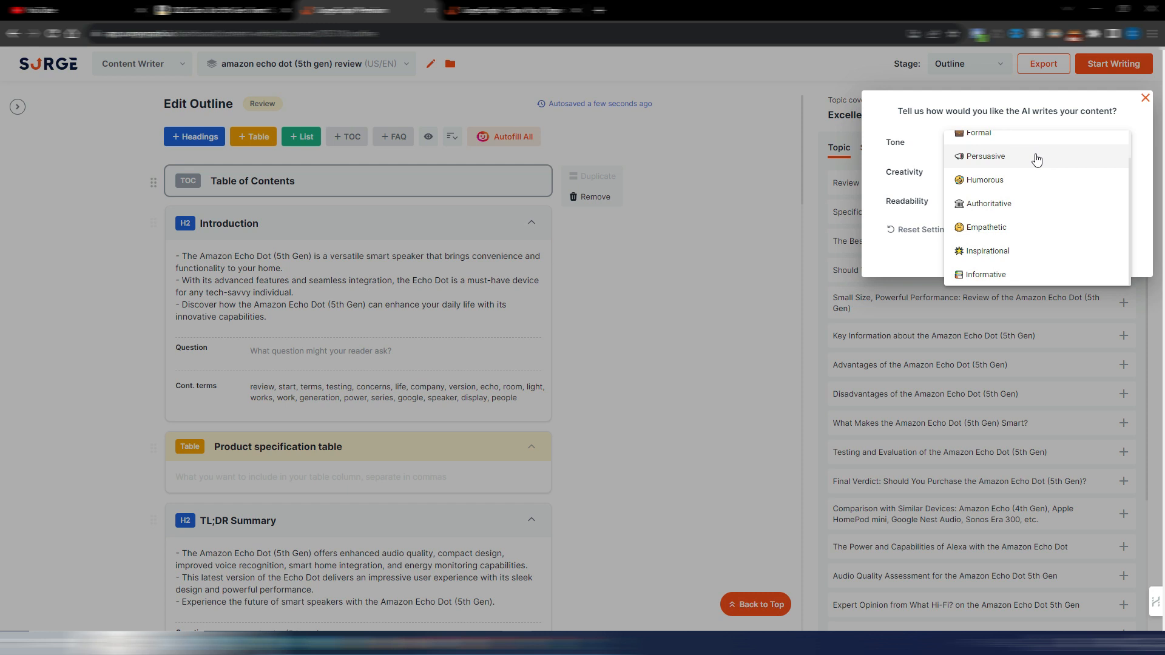
{"action": "scroll", "coordinate": [1036, 159], "scroll_direction": "up", "scroll_amount": 1}
{"action": "left_click", "coordinate": [1026, 143]}
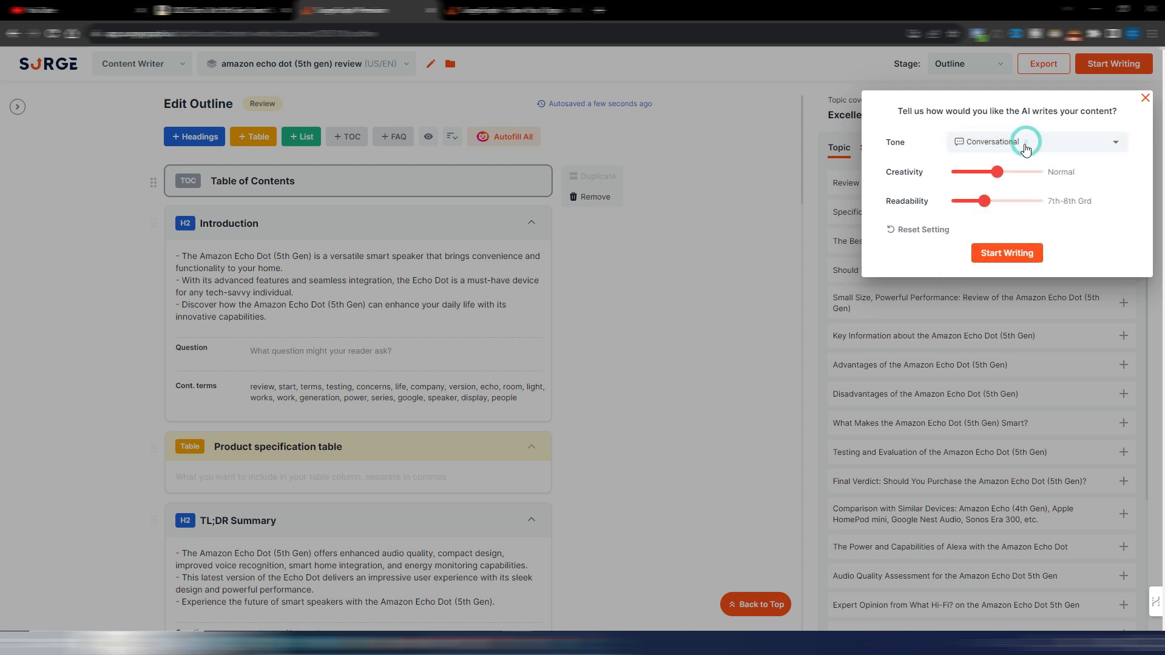
{"action": "left_click_drag", "start_coordinate": [997, 172], "coordinate": [972, 207]}
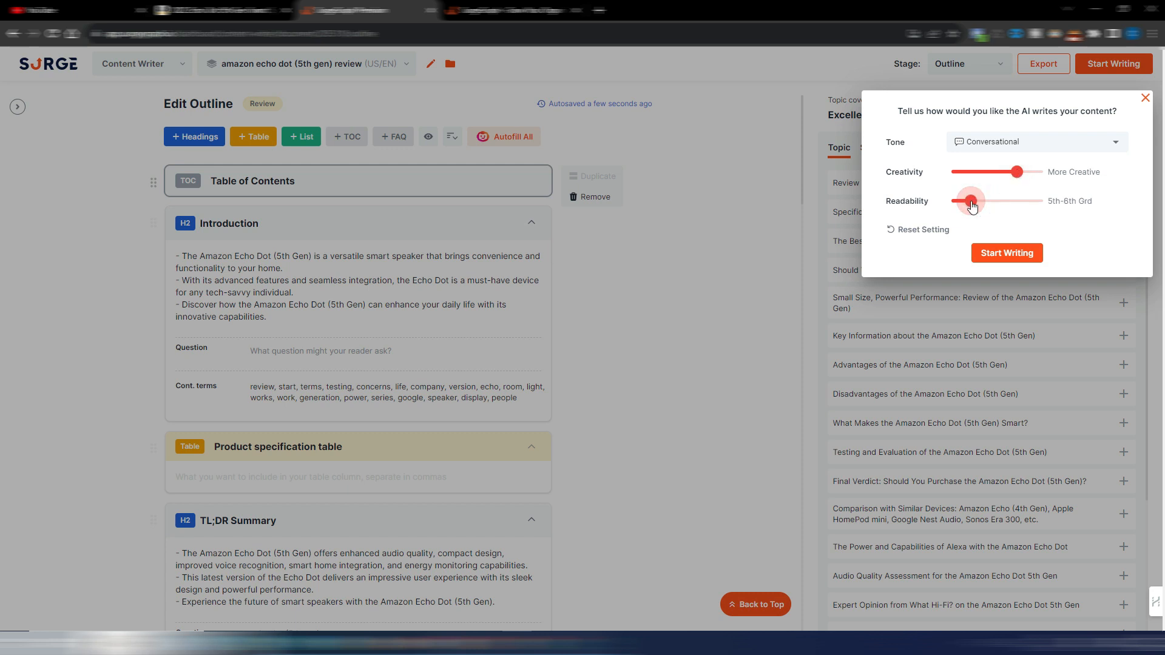
{"action": "left_click", "coordinate": [998, 253]}
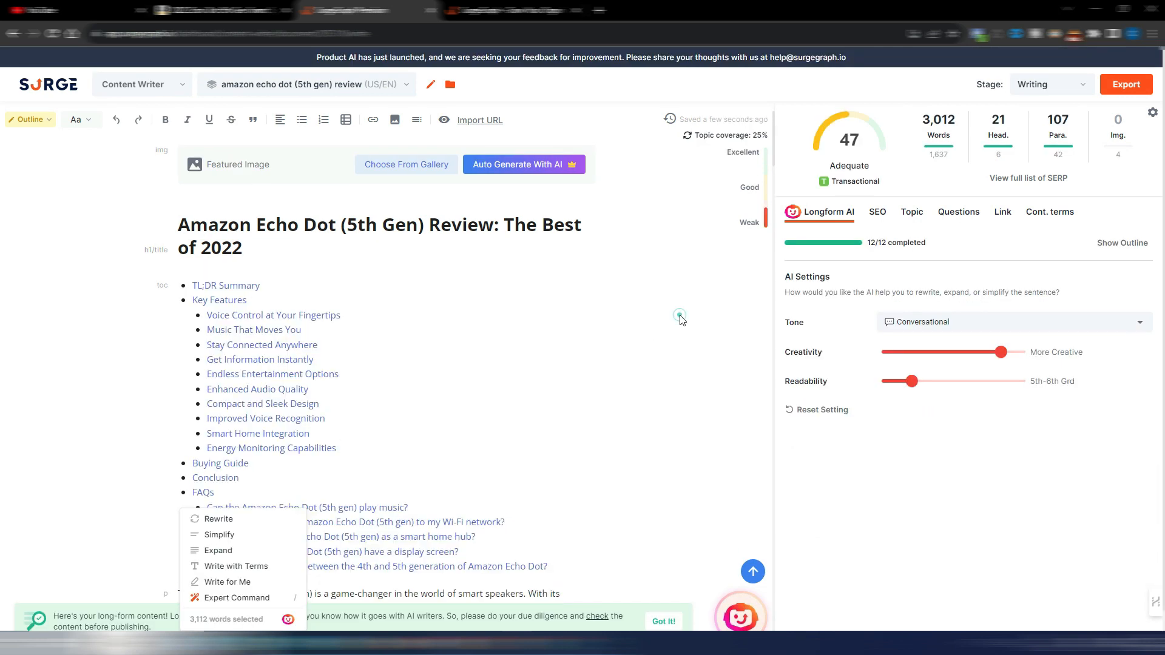
Step: Clear the text selection in the generated article and look over its content score, title and table of contents
{"action": "scroll", "coordinate": [678, 354], "scroll_direction": "down", "scroll_amount": 3}
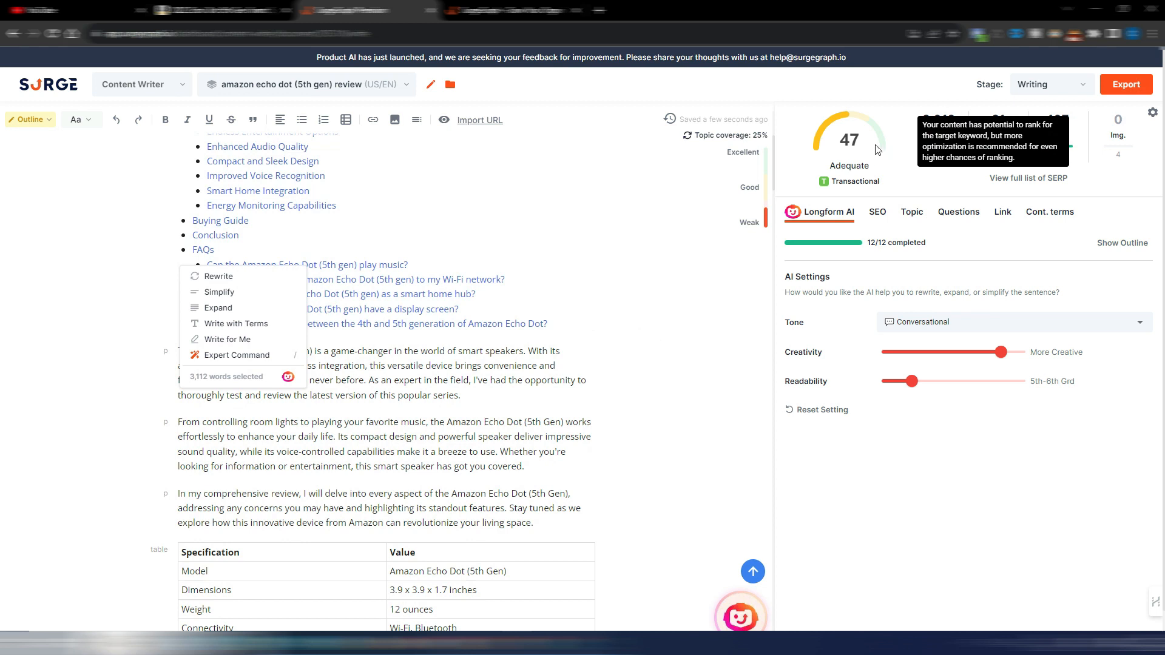
{"action": "scroll", "coordinate": [598, 289], "scroll_direction": "up", "scroll_amount": 1}
{"action": "left_click", "coordinate": [598, 289]}
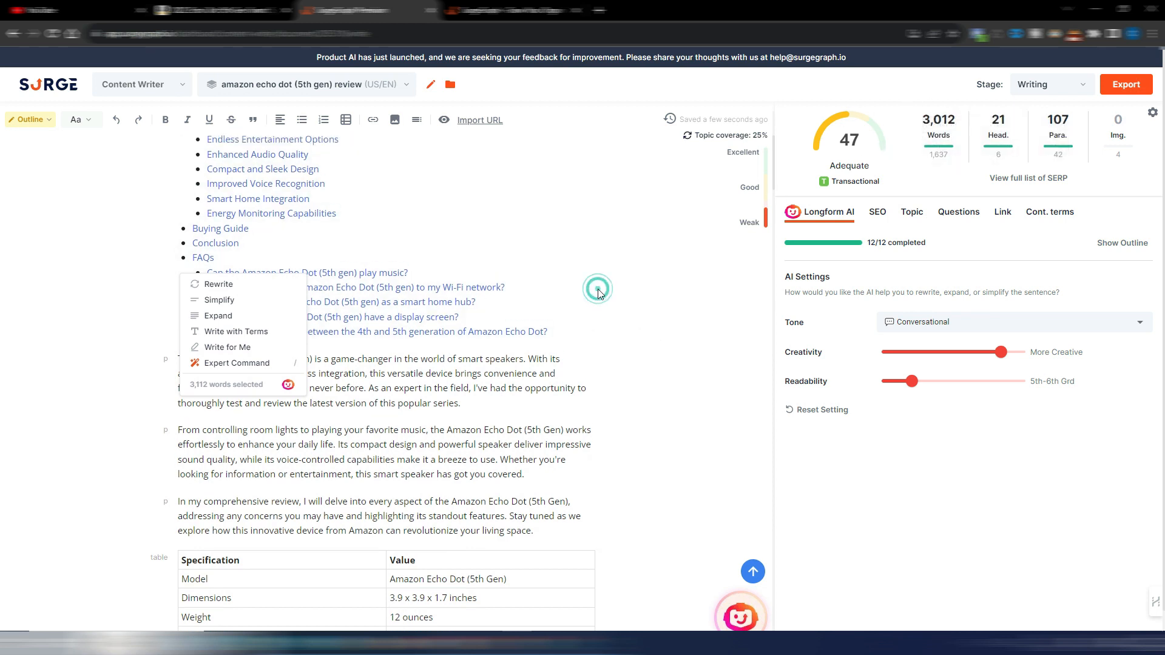
{"action": "scroll", "coordinate": [598, 289], "scroll_direction": "up", "scroll_amount": 5}
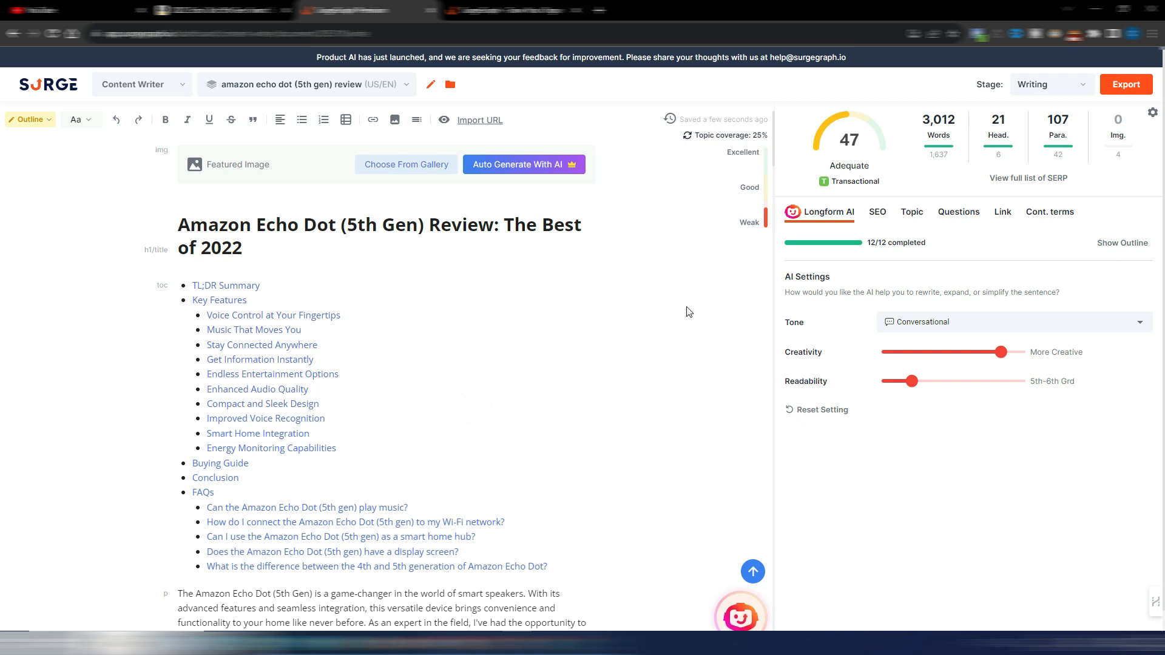
{"action": "scroll", "coordinate": [689, 312], "scroll_direction": "down", "scroll_amount": 1}
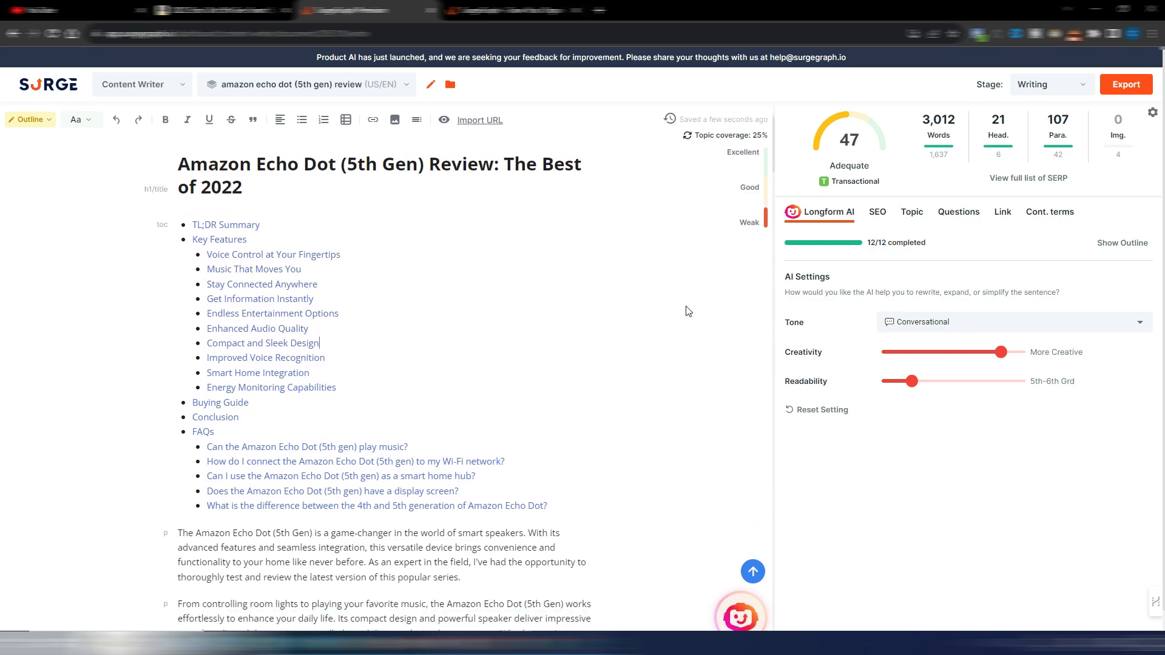
Step: Switch to the Amazon product page, review the Echo Dot's feature list and title, and return to the generated article
{"action": "left_click", "coordinate": [218, 10]}
{"action": "scroll", "coordinate": [643, 267], "scroll_direction": "down", "scroll_amount": 10}
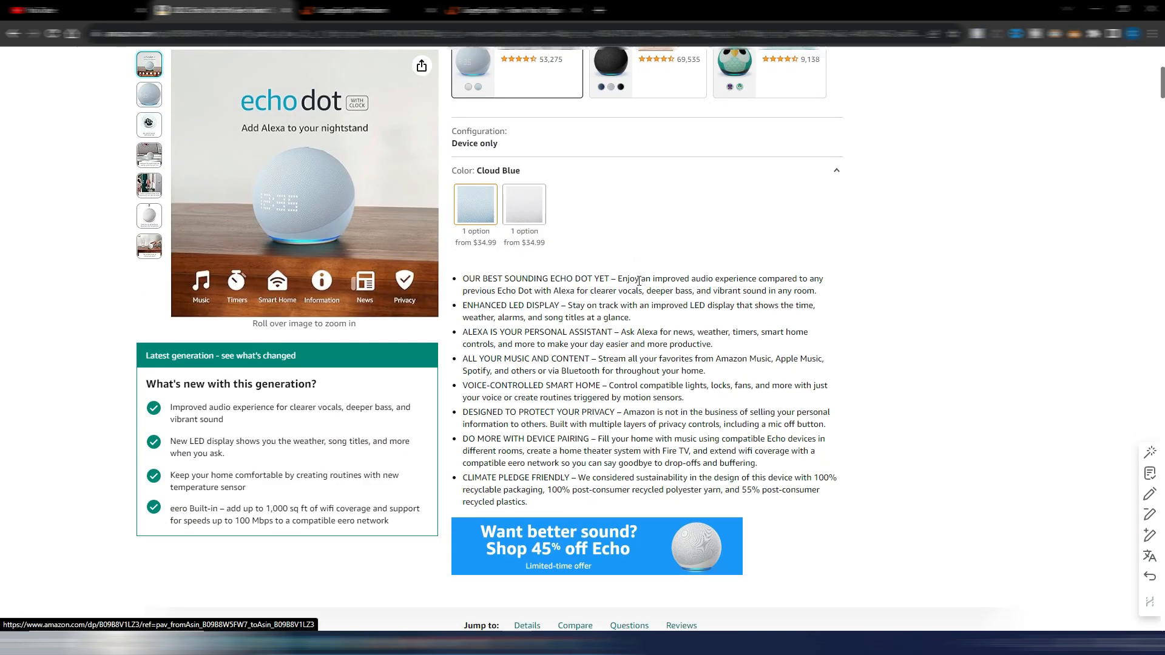
{"action": "scroll", "coordinate": [640, 284], "scroll_direction": "up", "scroll_amount": 4}
{"action": "scroll", "coordinate": [640, 284], "scroll_direction": "up", "scroll_amount": 8}
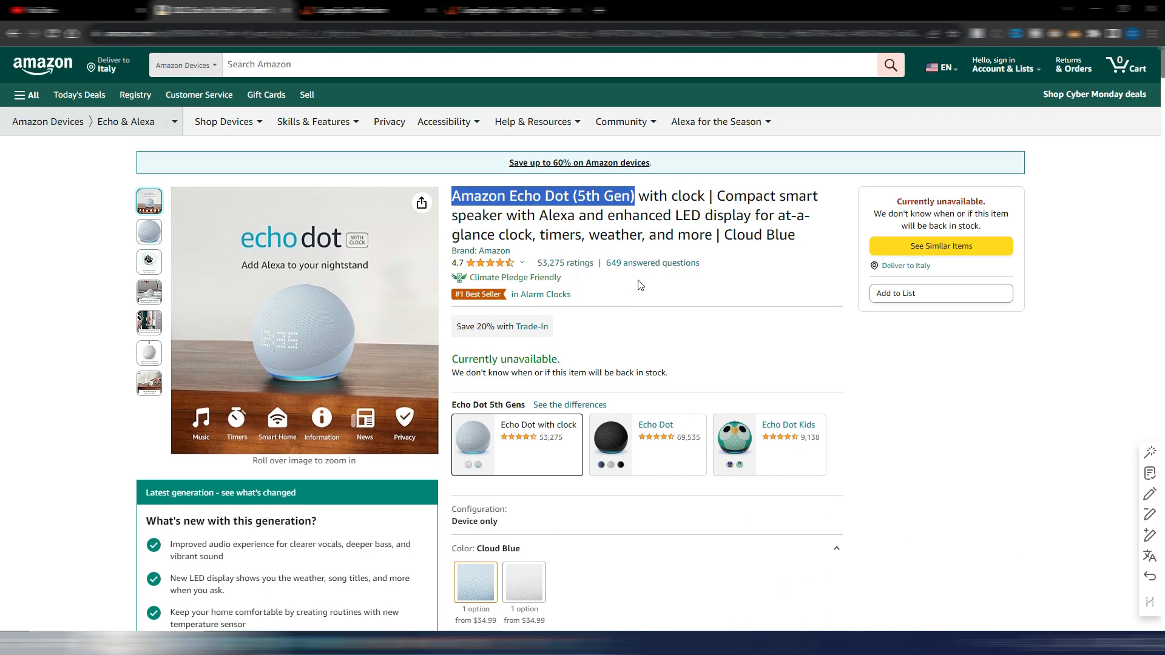
{"action": "left_click", "coordinate": [343, 10]}
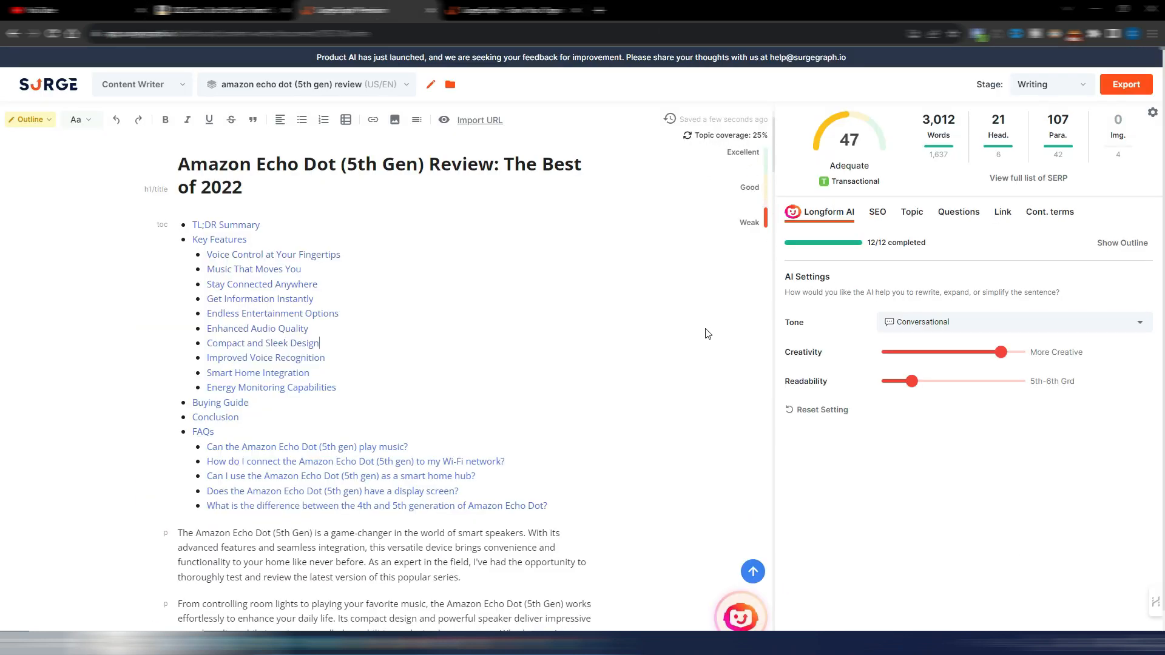
Step: Examine the article's SEO, topic, question, link and contextual term tools, and return to the Longform AI settings
{"action": "scroll", "coordinate": [625, 354], "scroll_direction": "down", "scroll_amount": 5}
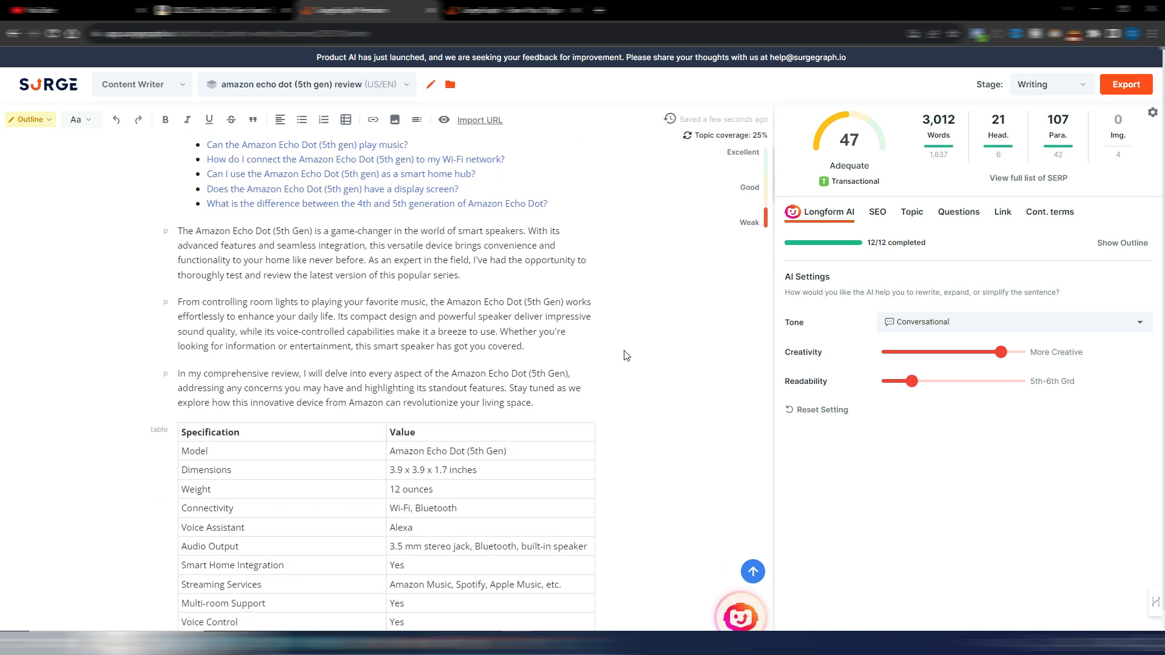
{"action": "scroll", "coordinate": [627, 351], "scroll_direction": "up", "scroll_amount": 4}
{"action": "scroll", "coordinate": [628, 352], "scroll_direction": "down", "scroll_amount": 1}
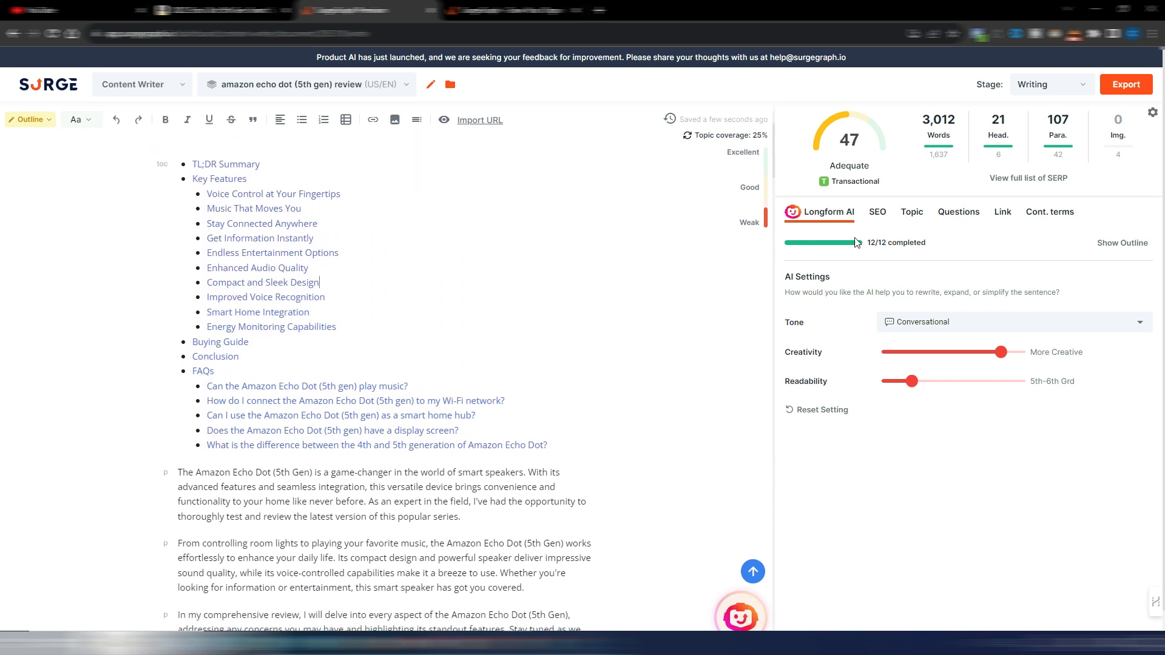
{"action": "left_click", "coordinate": [878, 214]}
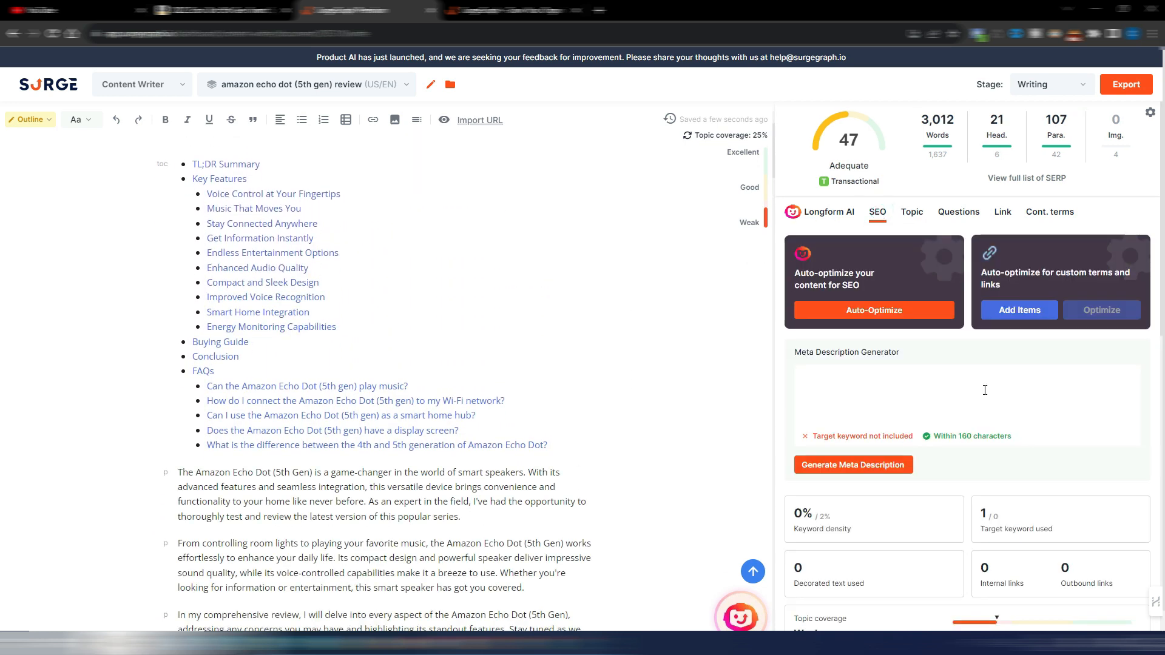
{"action": "scroll", "coordinate": [987, 402], "scroll_direction": "down", "scroll_amount": 4}
{"action": "scroll", "coordinate": [988, 402], "scroll_direction": "up", "scroll_amount": 4}
{"action": "left_click", "coordinate": [912, 212]}
{"action": "left_click", "coordinate": [959, 212]}
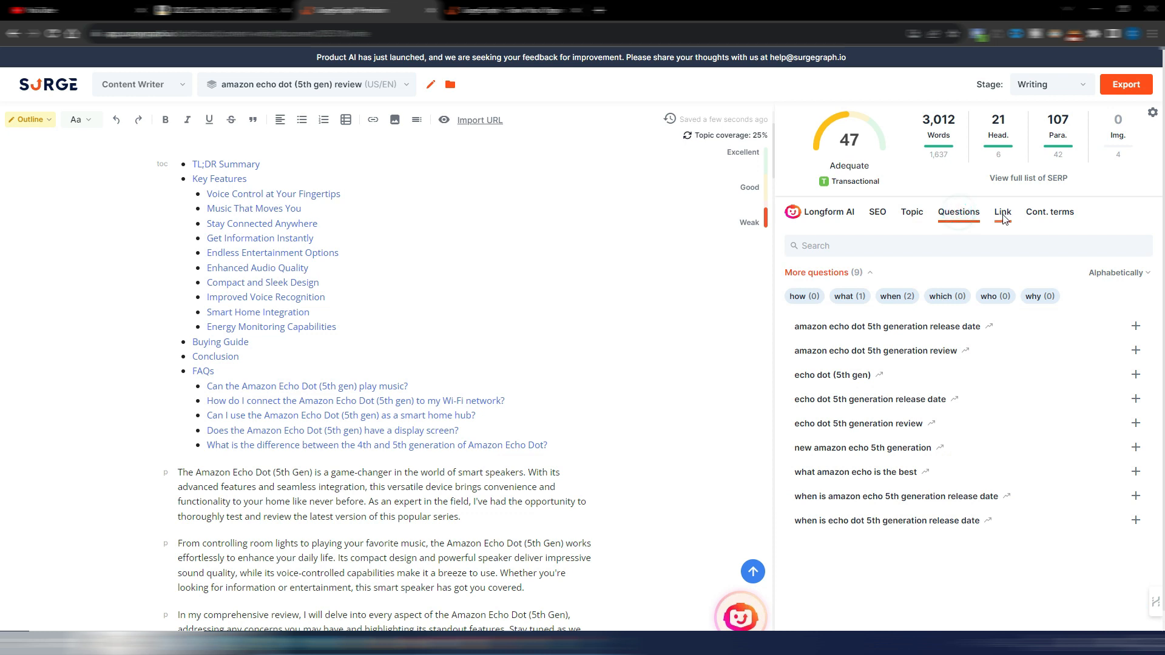
{"action": "left_click", "coordinate": [1003, 213]}
{"action": "left_click", "coordinate": [1052, 213]}
{"action": "left_click", "coordinate": [825, 221]}
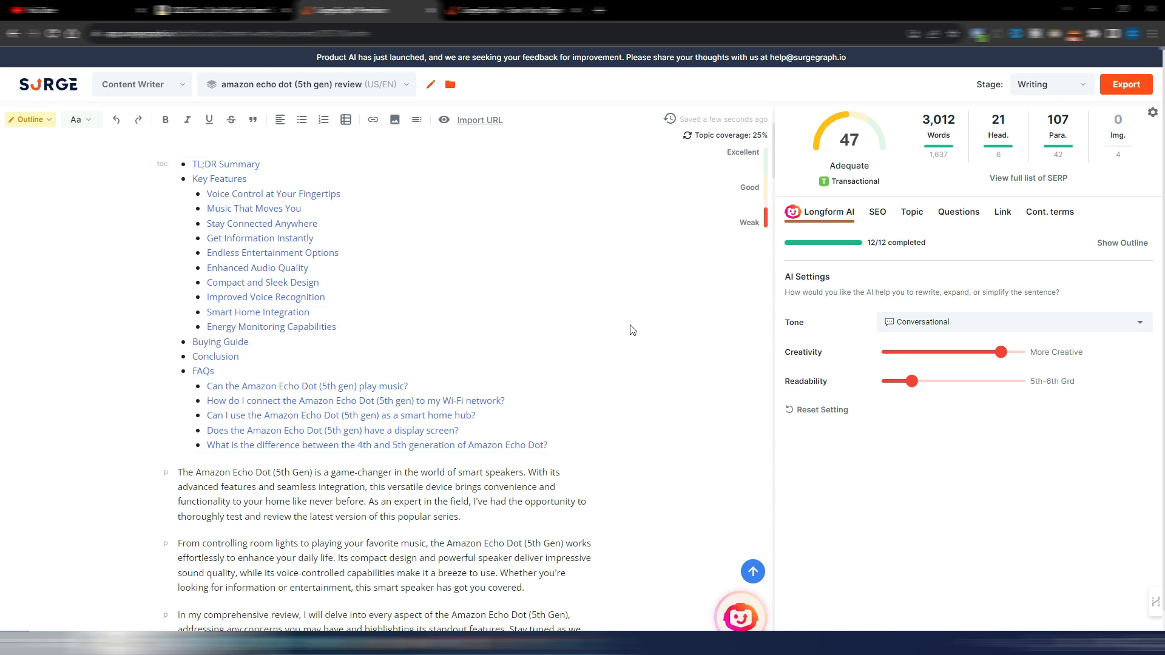
Step: Read the generated article from its title and table of contents through the introduction and the specification table
{"action": "scroll", "coordinate": [642, 334], "scroll_direction": "up", "scroll_amount": 1}
{"action": "scroll", "coordinate": [643, 338], "scroll_direction": "up", "scroll_amount": 2}
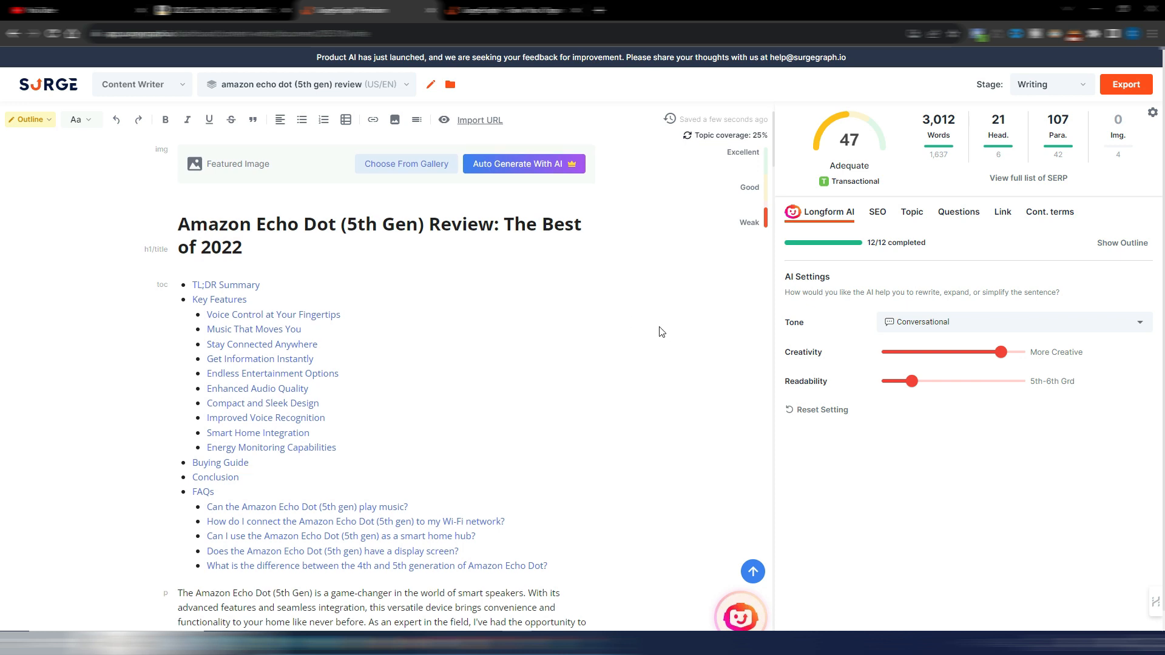
{"action": "scroll", "coordinate": [662, 332], "scroll_direction": "down", "scroll_amount": 1}
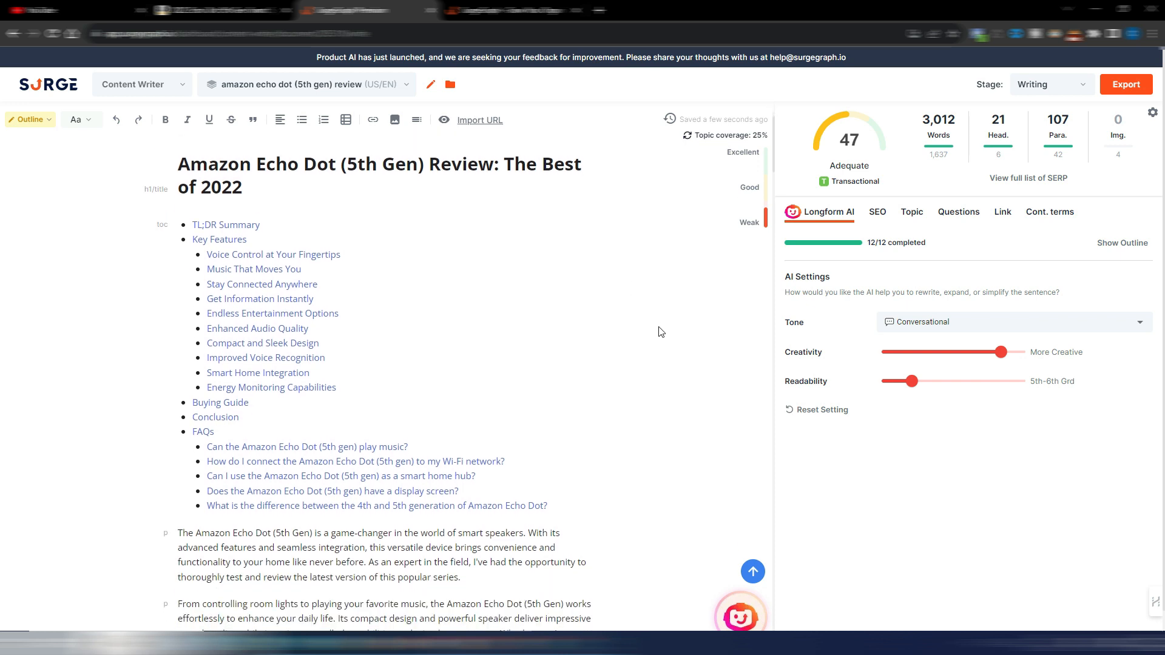
{"action": "scroll", "coordinate": [479, 278], "scroll_direction": "up", "scroll_amount": 1}
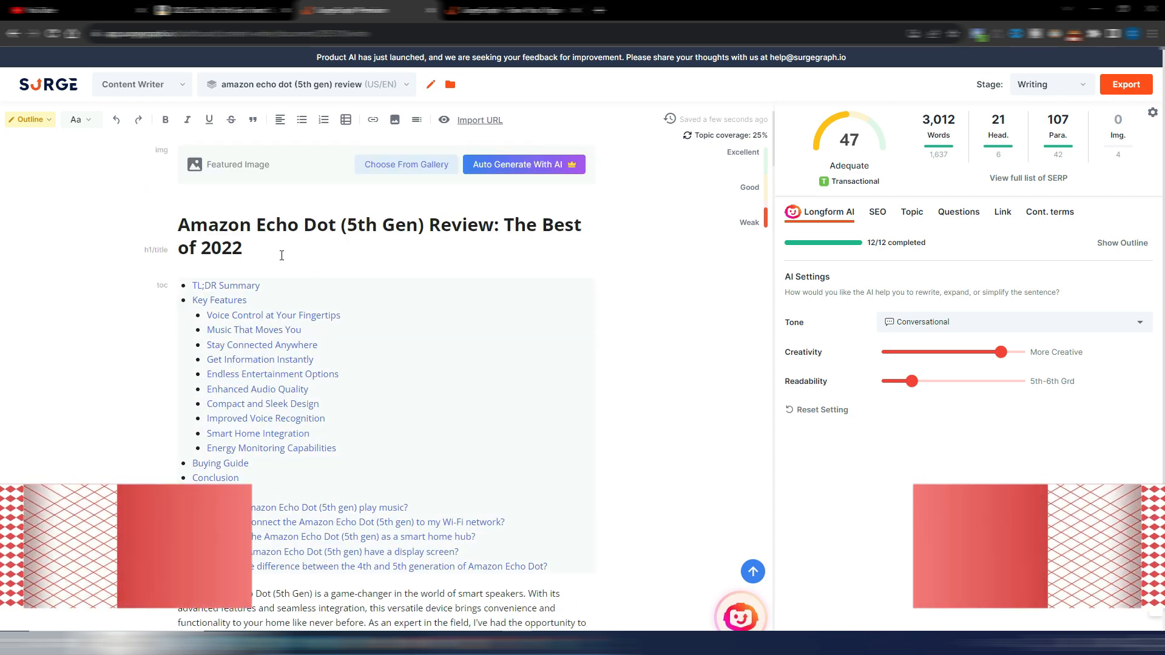
{"action": "scroll", "coordinate": [655, 450], "scroll_direction": "down", "scroll_amount": 3}
{"action": "scroll", "coordinate": [655, 451], "scroll_direction": "down", "scroll_amount": 3}
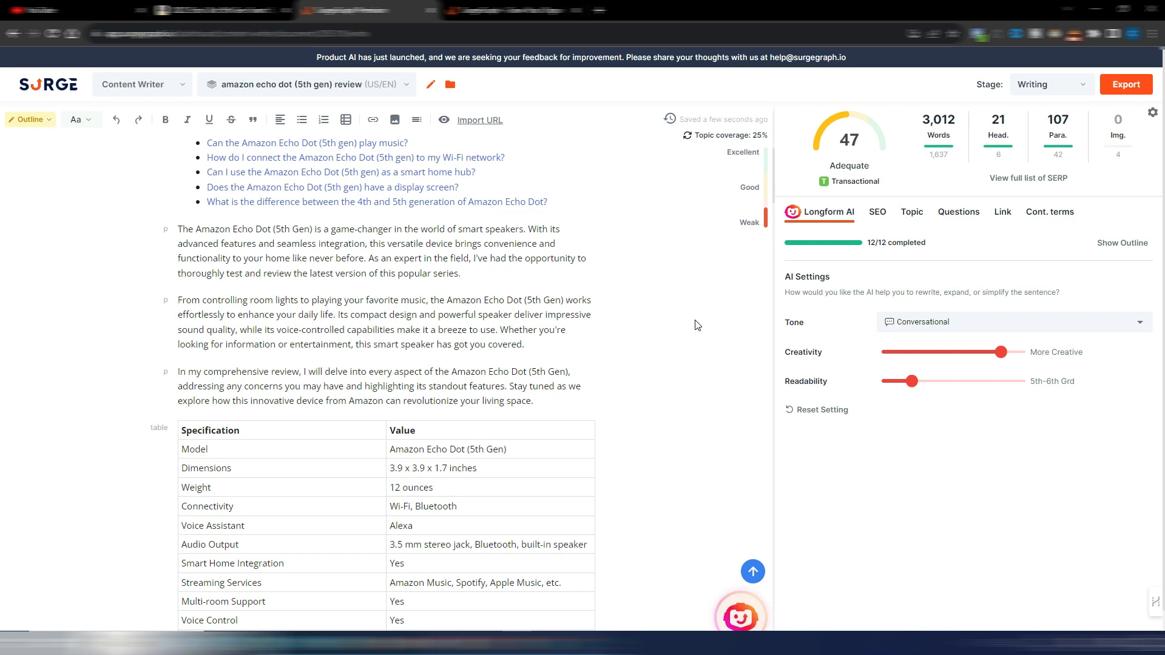
{"action": "scroll", "coordinate": [697, 325], "scroll_direction": "down", "scroll_amount": 3}
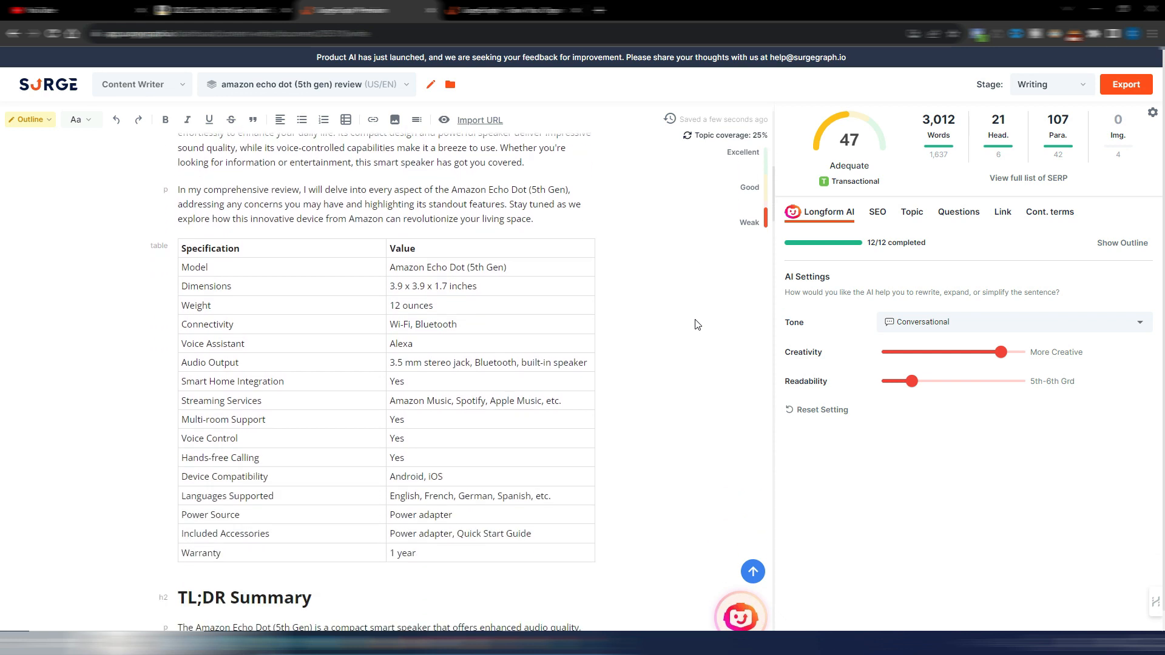
{"action": "scroll", "coordinate": [697, 325], "scroll_direction": "down", "scroll_amount": 1}
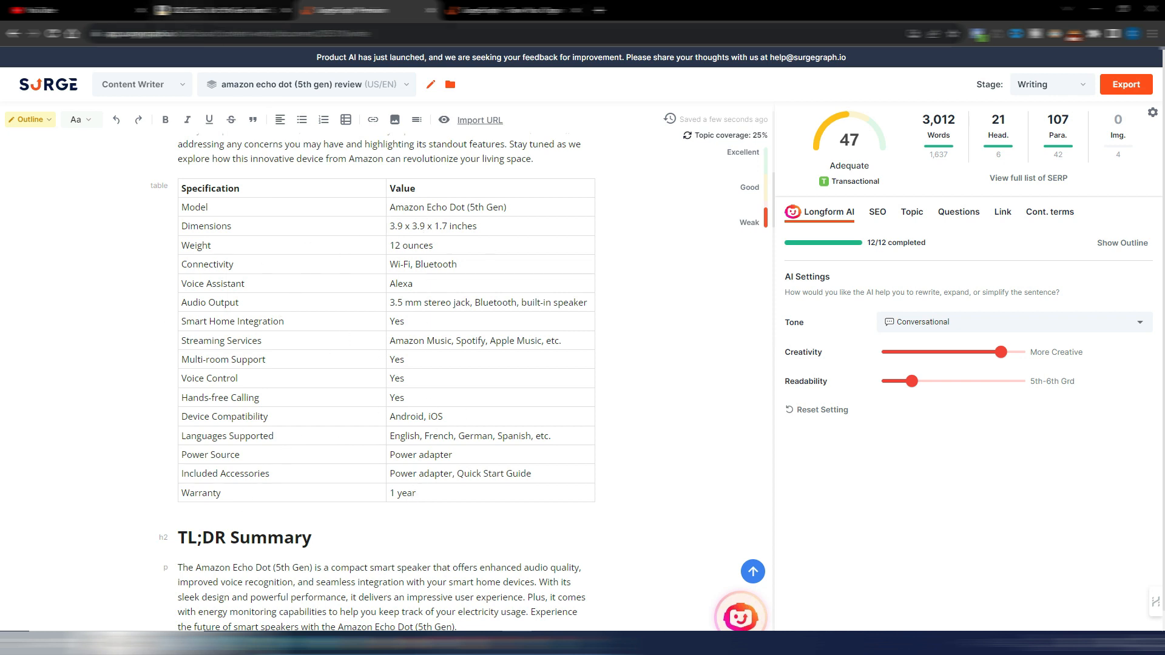
Step: Read the article's TL;DR Summary and its Key Features, from voice control through the Enhanced Audio Quality section
{"action": "scroll", "coordinate": [654, 331], "scroll_direction": "down", "scroll_amount": 5}
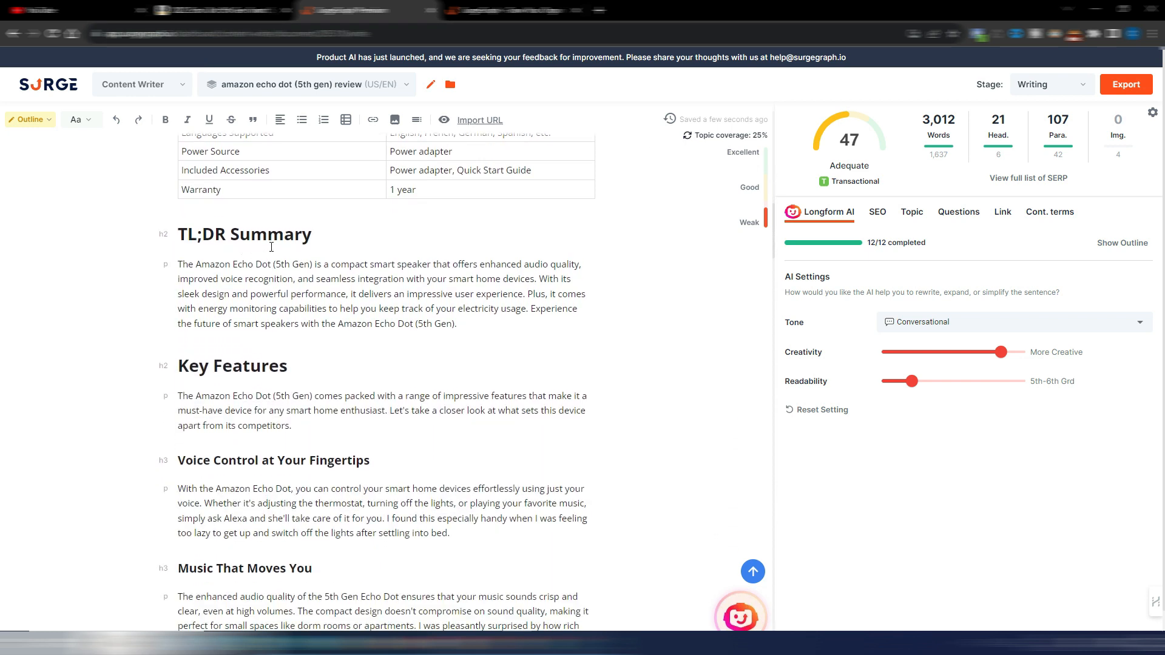
{"action": "scroll", "coordinate": [377, 253], "scroll_direction": "down", "scroll_amount": 3}
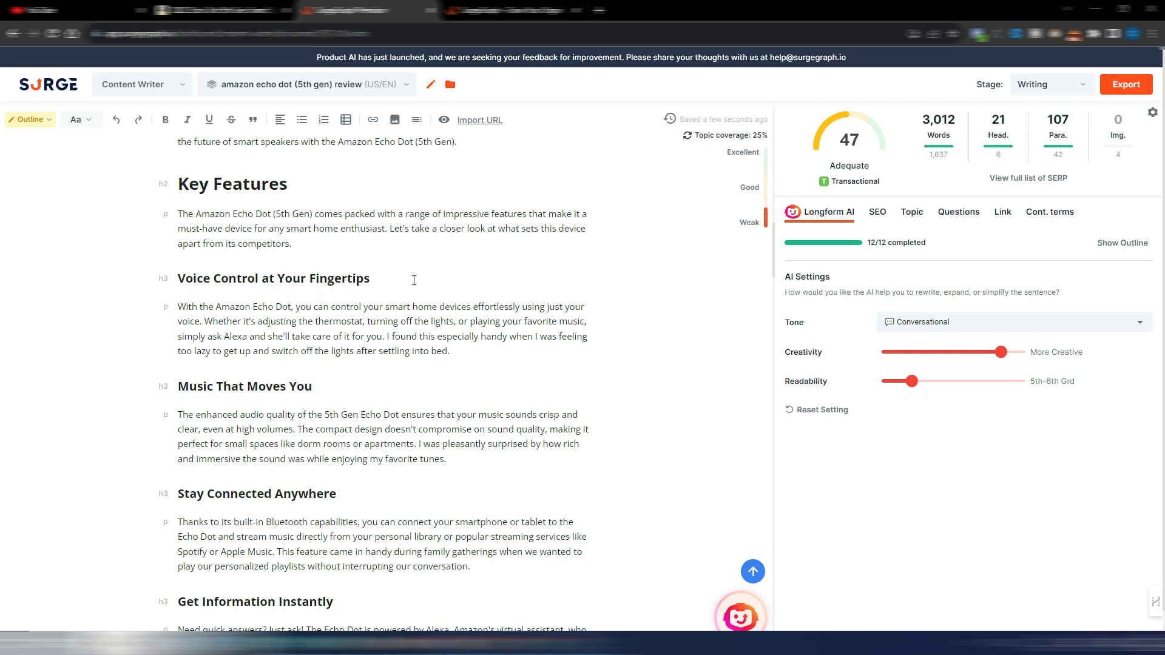
{"action": "scroll", "coordinate": [425, 278], "scroll_direction": "down", "scroll_amount": 2}
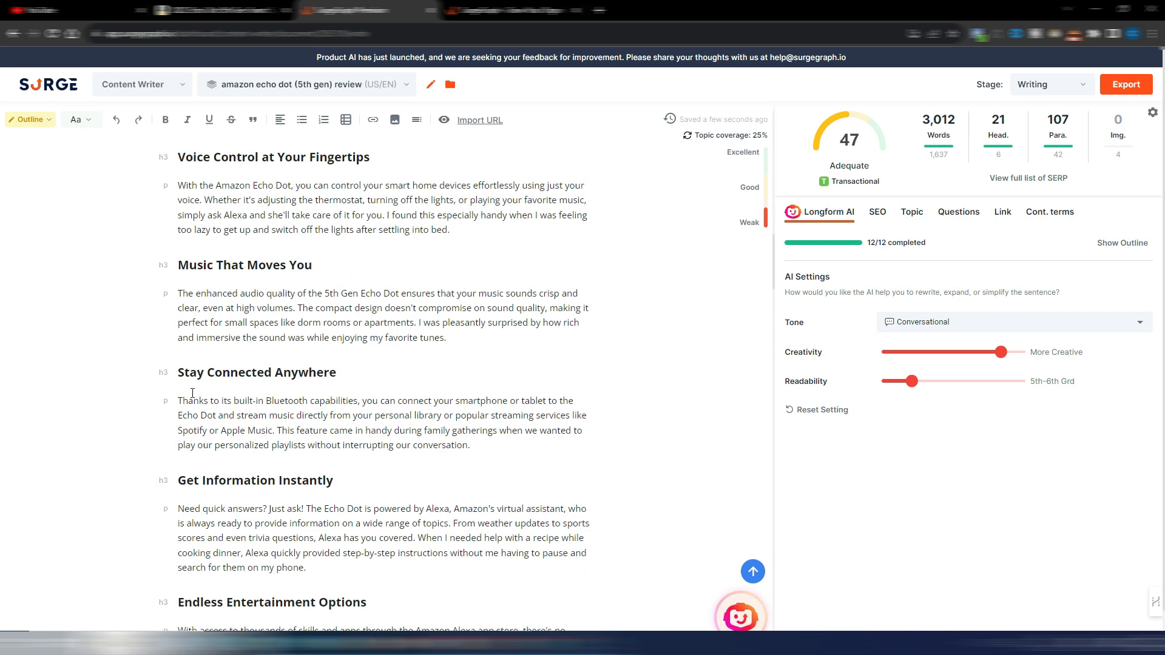
{"action": "scroll", "coordinate": [397, 366], "scroll_direction": "down", "scroll_amount": 2}
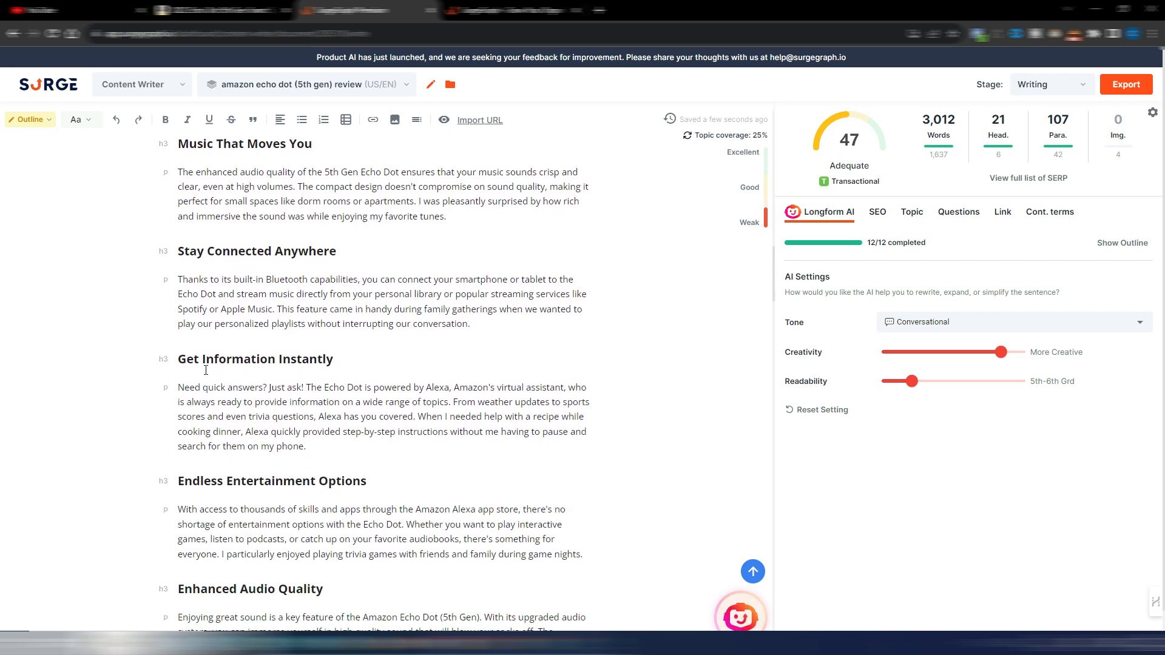
{"action": "scroll", "coordinate": [327, 360], "scroll_direction": "down", "scroll_amount": 2}
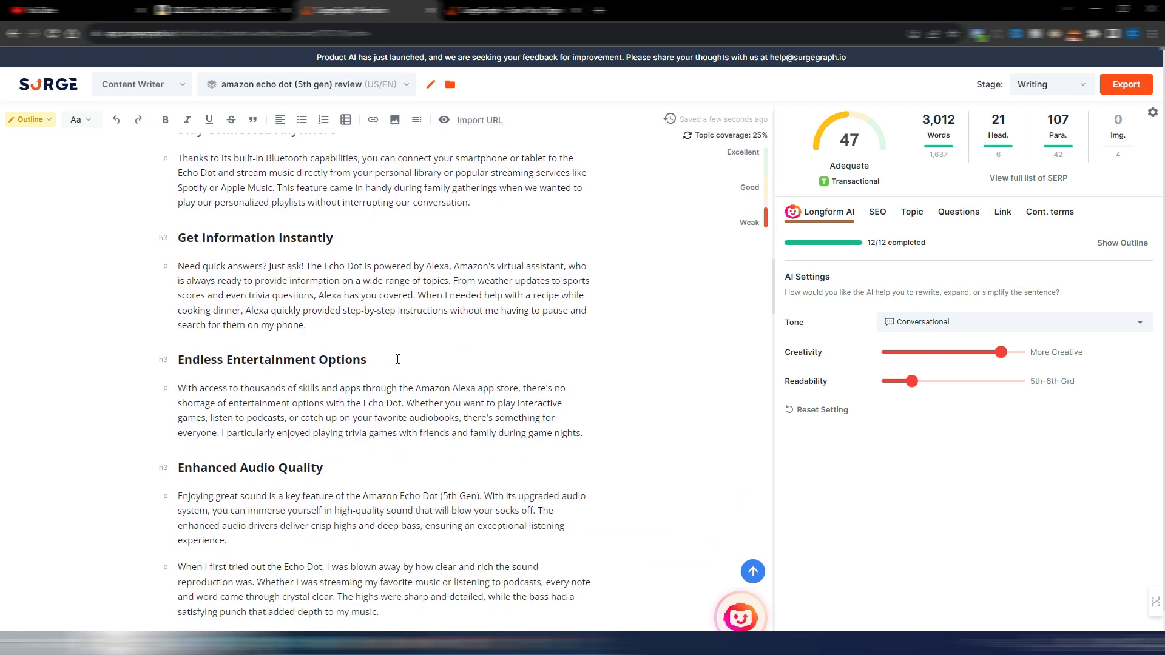
{"action": "scroll", "coordinate": [398, 359], "scroll_direction": "down", "scroll_amount": 4}
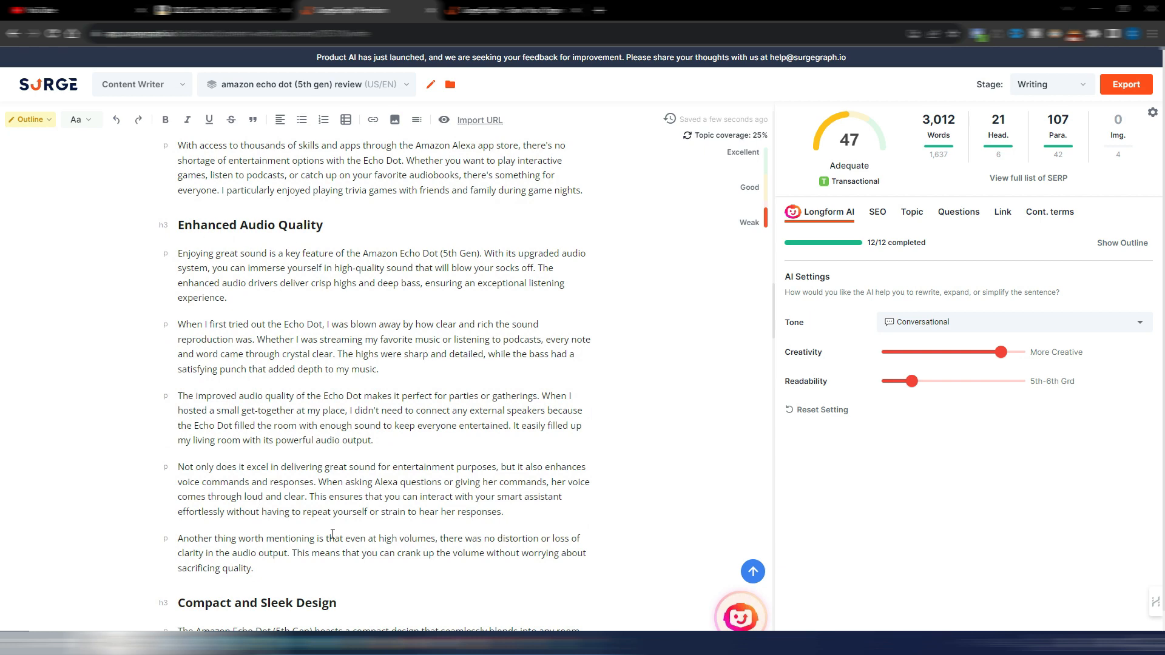
Step: Read the feature sections on compact design, voice recognition, smart home integration and energy monitoring
{"action": "scroll", "coordinate": [333, 534], "scroll_direction": "down", "scroll_amount": 6}
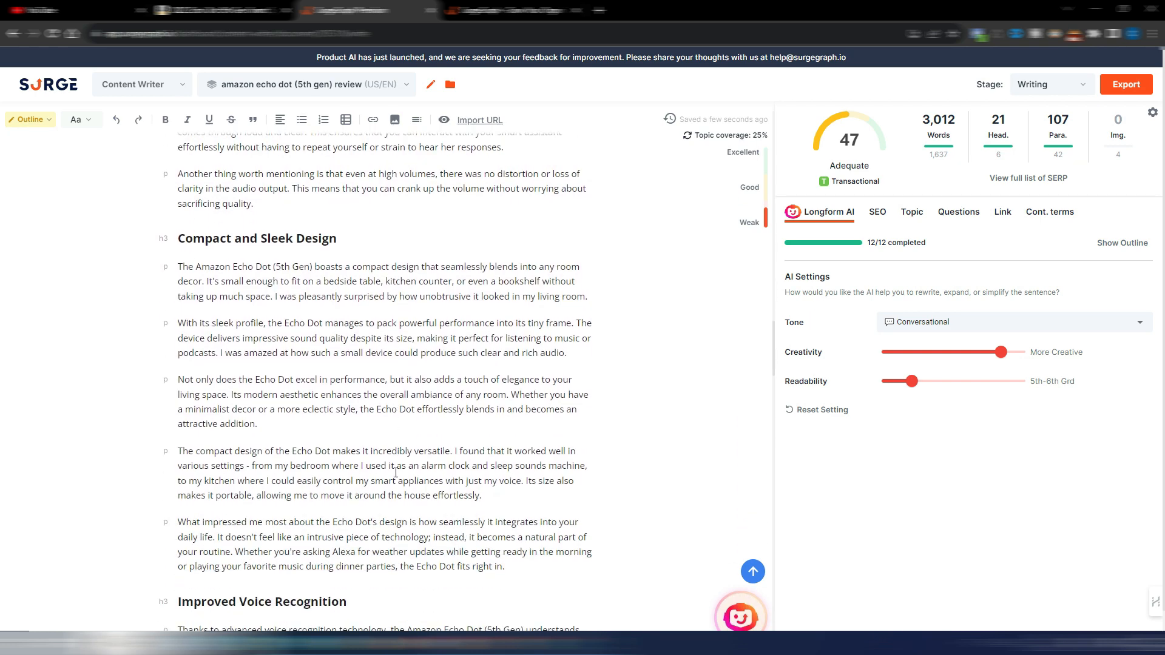
{"action": "scroll", "coordinate": [396, 472], "scroll_direction": "down", "scroll_amount": 1}
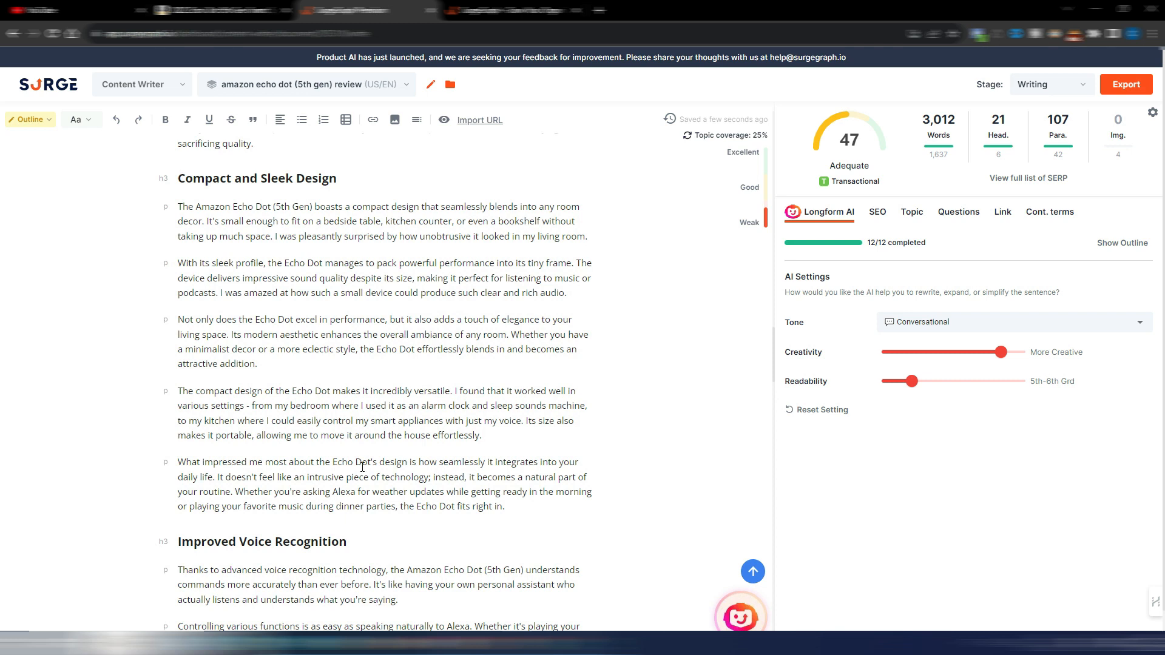
{"action": "scroll", "coordinate": [362, 468], "scroll_direction": "down", "scroll_amount": 6}
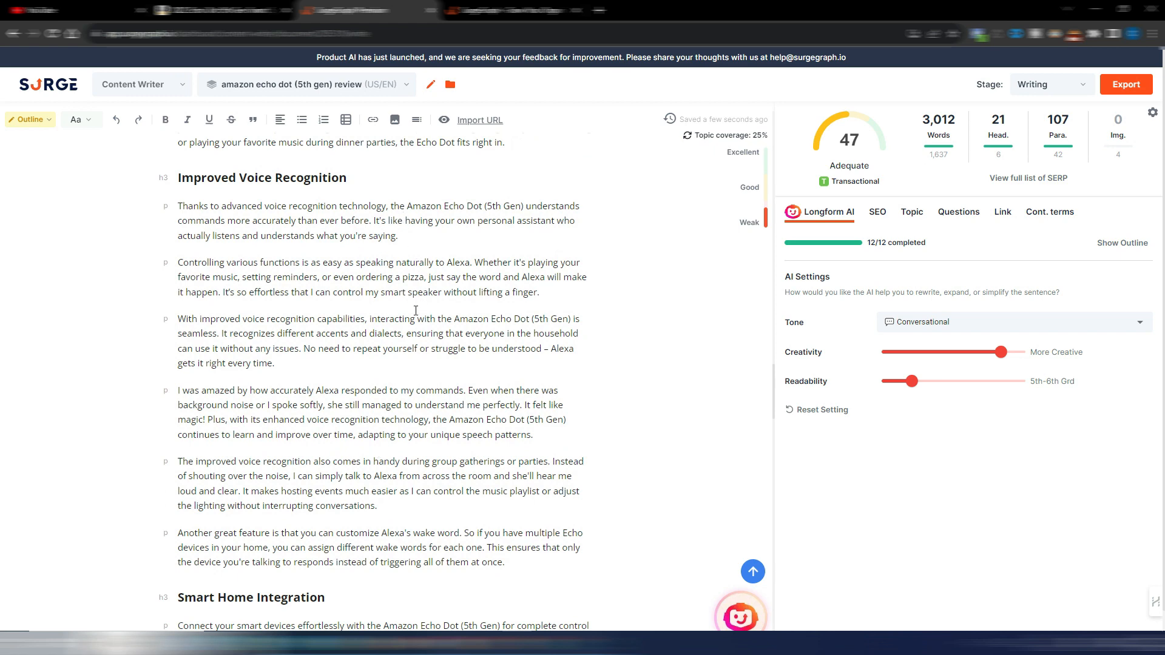
{"action": "scroll", "coordinate": [420, 375], "scroll_direction": "down", "scroll_amount": 7}
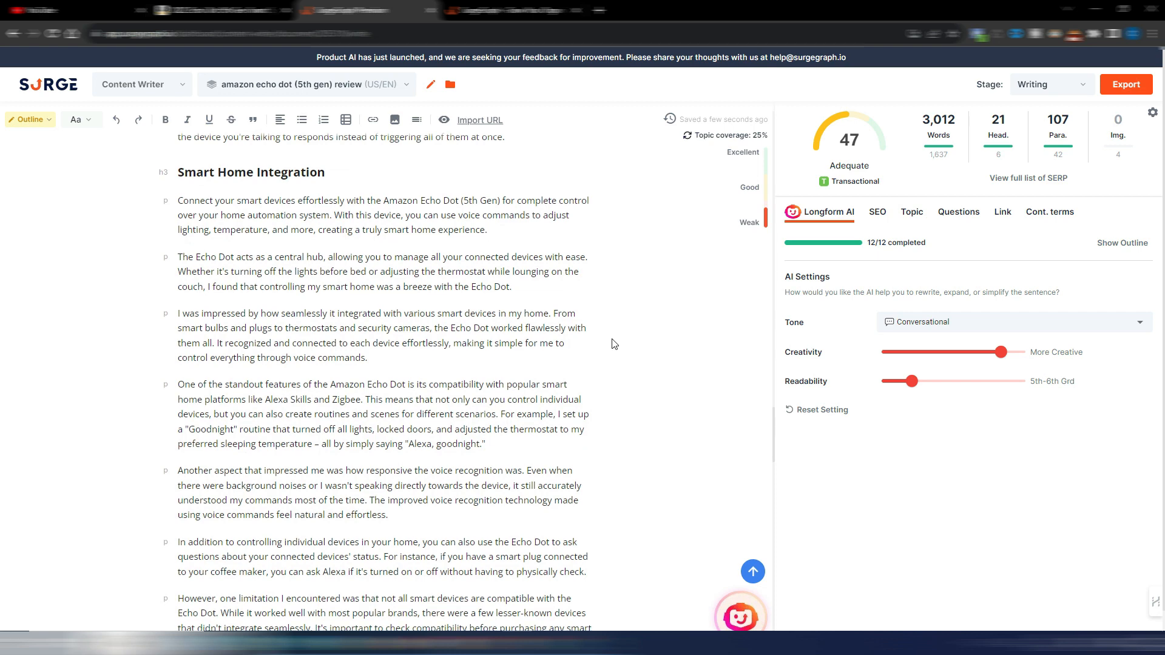
{"action": "scroll", "coordinate": [613, 344], "scroll_direction": "down", "scroll_amount": 1}
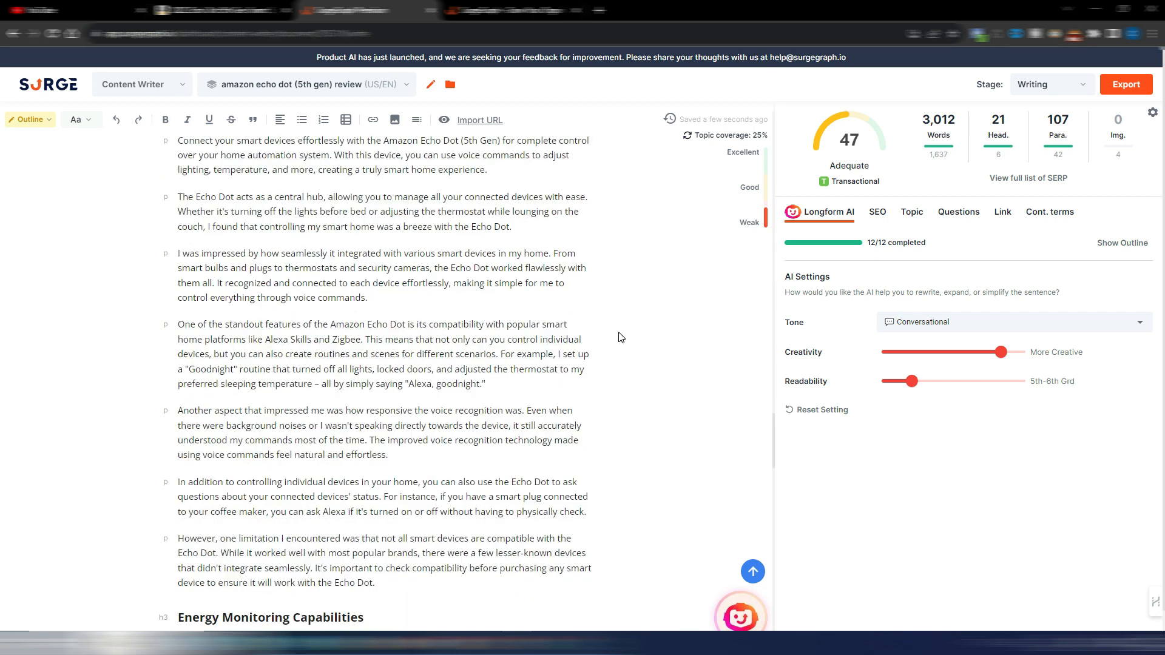
{"action": "scroll", "coordinate": [621, 337], "scroll_direction": "down", "scroll_amount": 9}
{"action": "scroll", "coordinate": [621, 335], "scroll_direction": "up", "scroll_amount": 2}
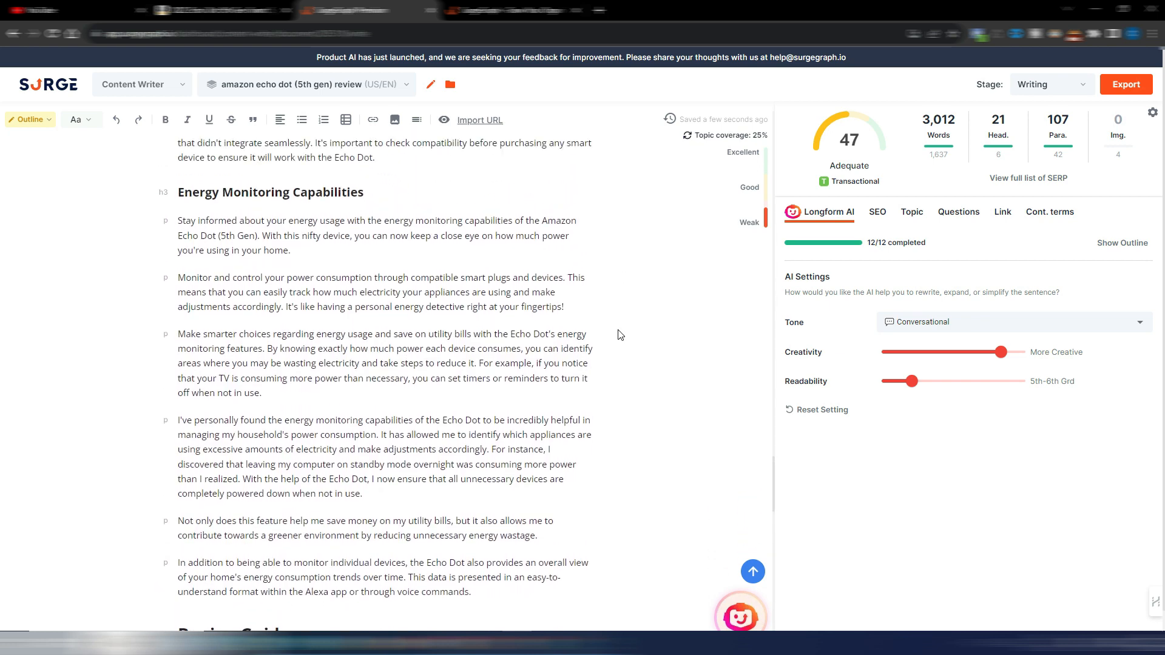
{"action": "scroll", "coordinate": [621, 335], "scroll_direction": "down", "scroll_amount": 2}
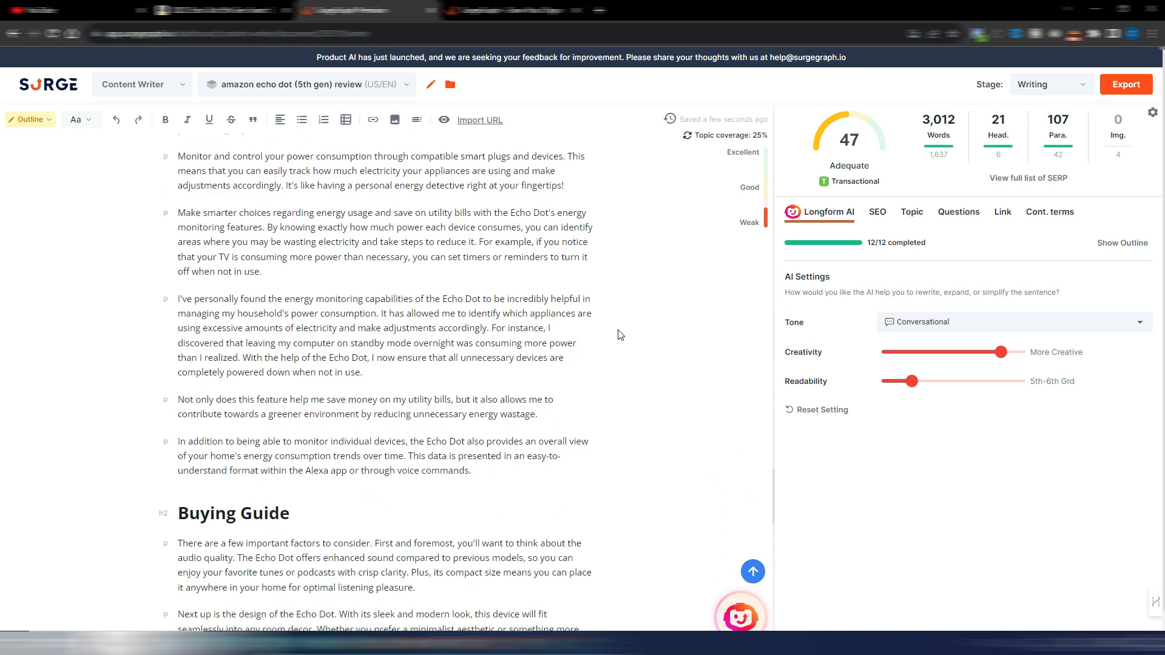
Step: Read the article's Buying Guide, Conclusion and FAQs through to the last question
{"action": "scroll", "coordinate": [620, 335], "scroll_direction": "down", "scroll_amount": 6}
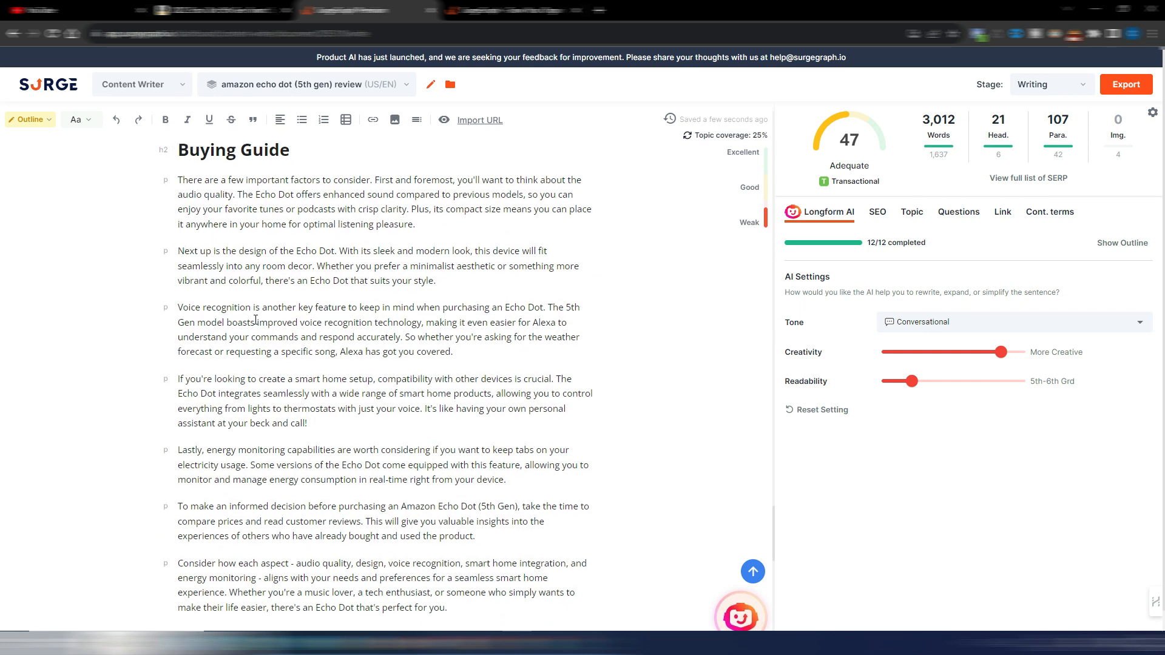
{"action": "scroll", "coordinate": [289, 395], "scroll_direction": "down", "scroll_amount": 2}
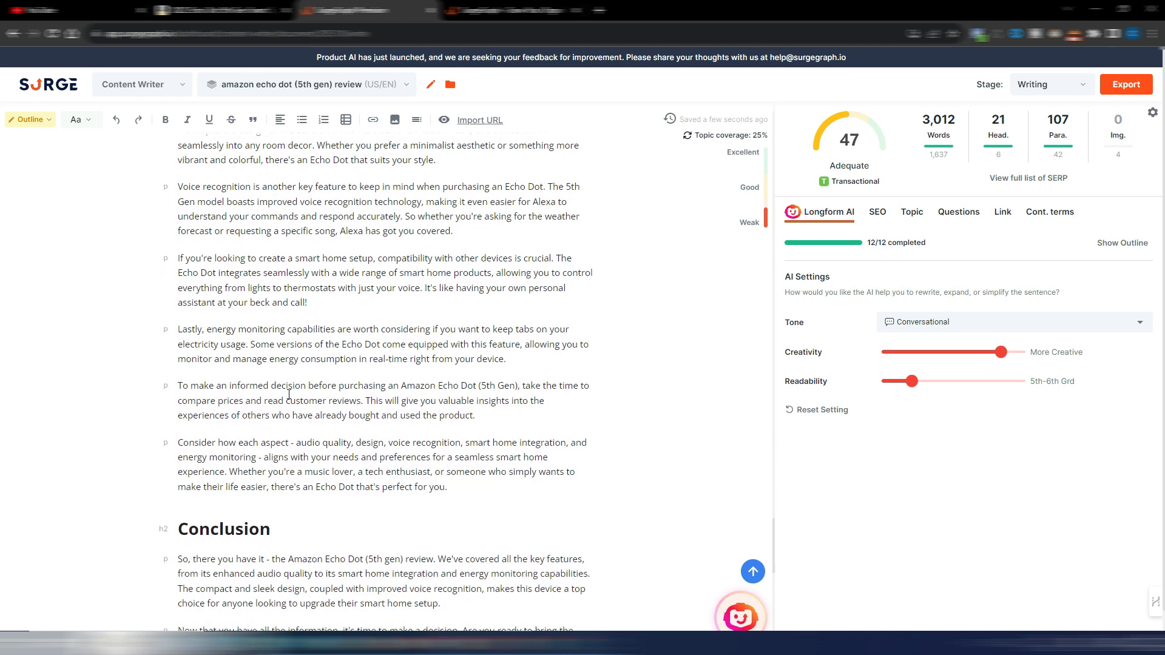
{"action": "scroll", "coordinate": [289, 396], "scroll_direction": "up", "scroll_amount": 3}
{"action": "scroll", "coordinate": [315, 507], "scroll_direction": "down", "scroll_amount": 1}
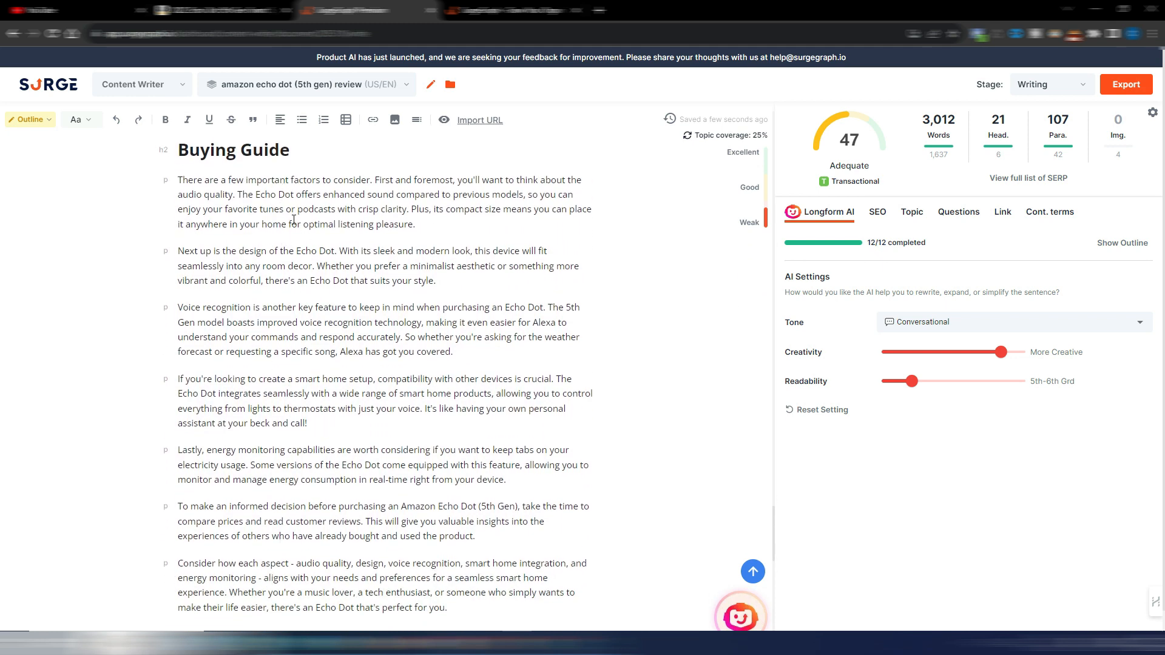
{"action": "scroll", "coordinate": [363, 318], "scroll_direction": "down", "scroll_amount": 1}
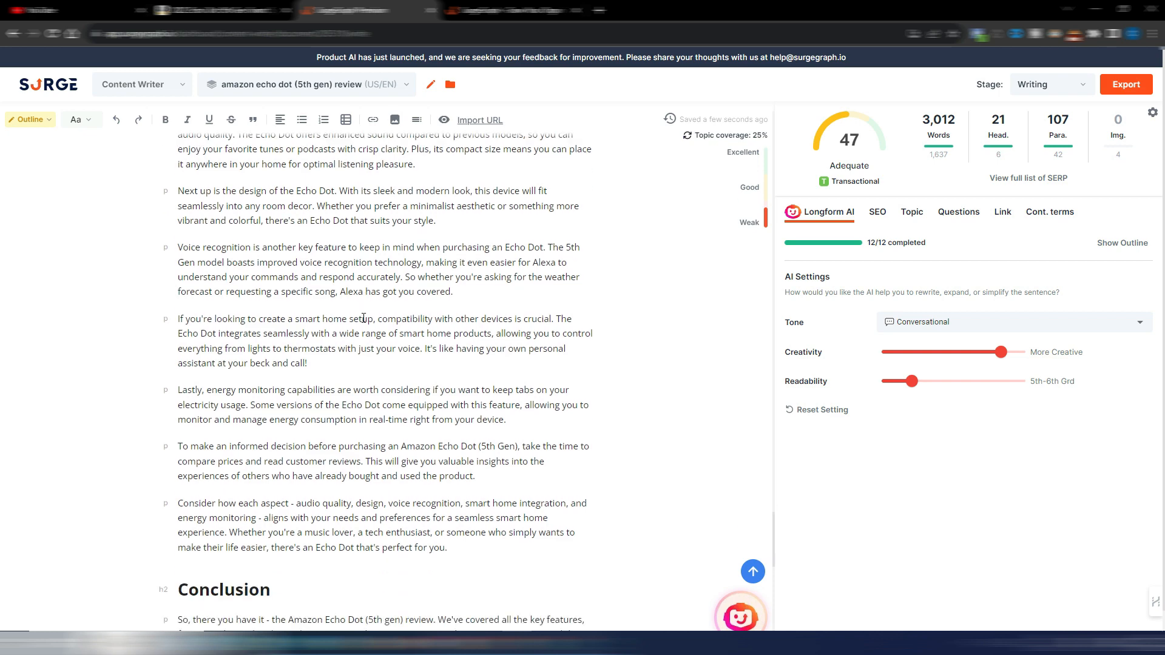
{"action": "scroll", "coordinate": [363, 318], "scroll_direction": "up", "scroll_amount": 1}
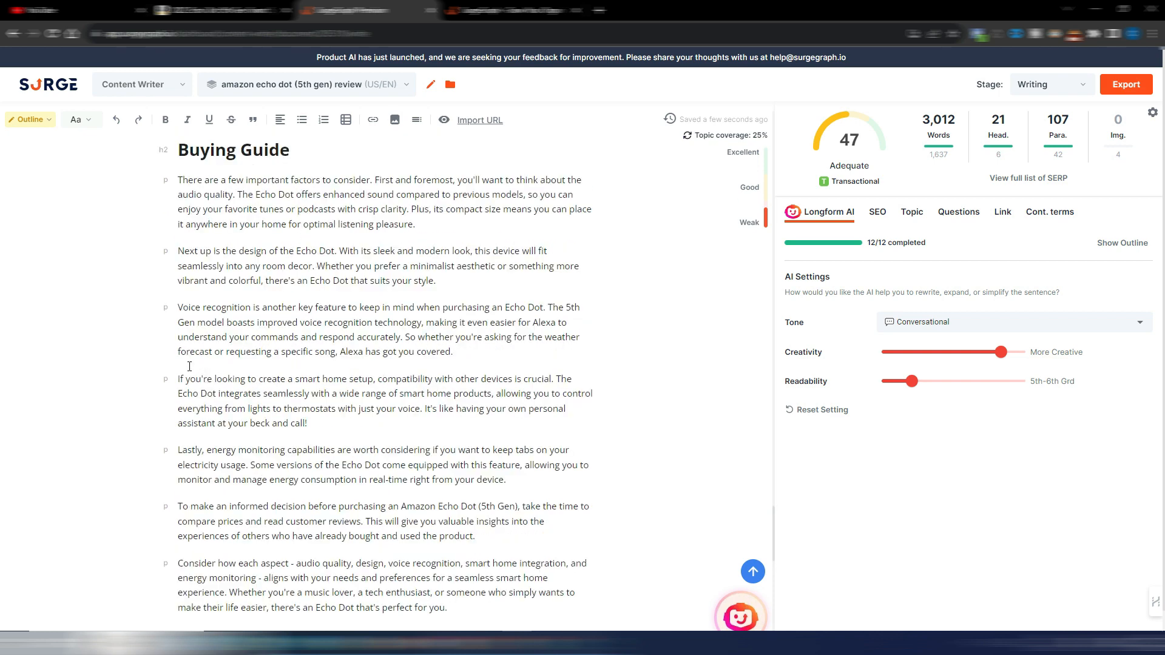
{"action": "scroll", "coordinate": [304, 333], "scroll_direction": "down", "scroll_amount": 1}
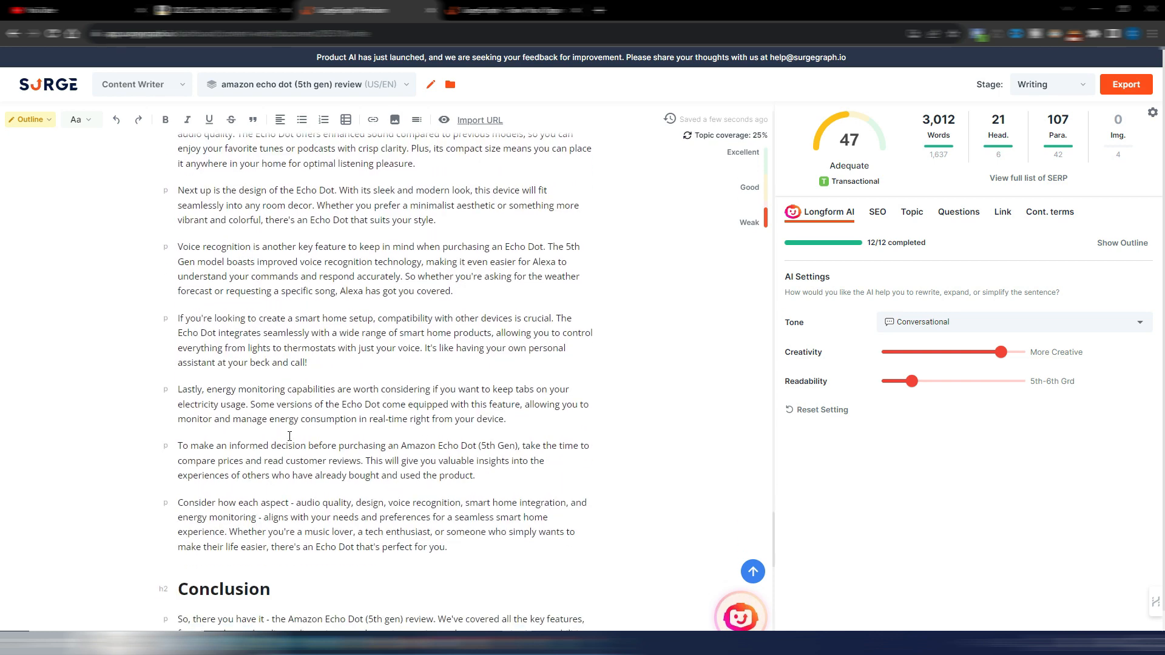
{"action": "scroll", "coordinate": [289, 435], "scroll_direction": "down", "scroll_amount": 4}
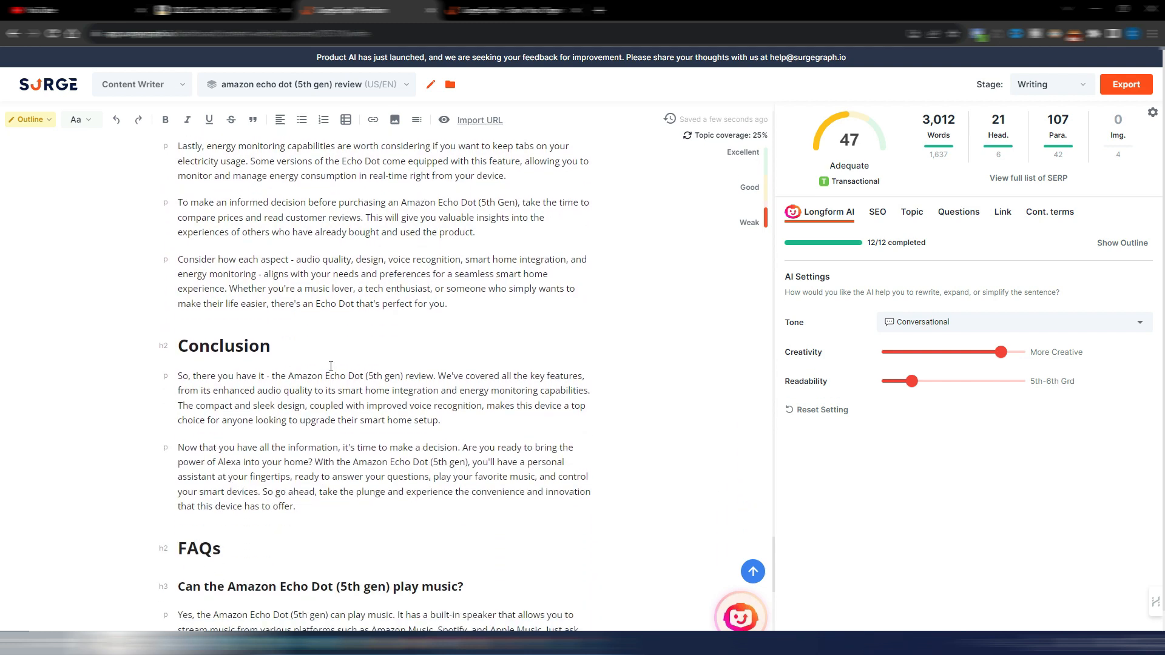
{"action": "scroll", "coordinate": [331, 366], "scroll_direction": "down", "scroll_amount": 4}
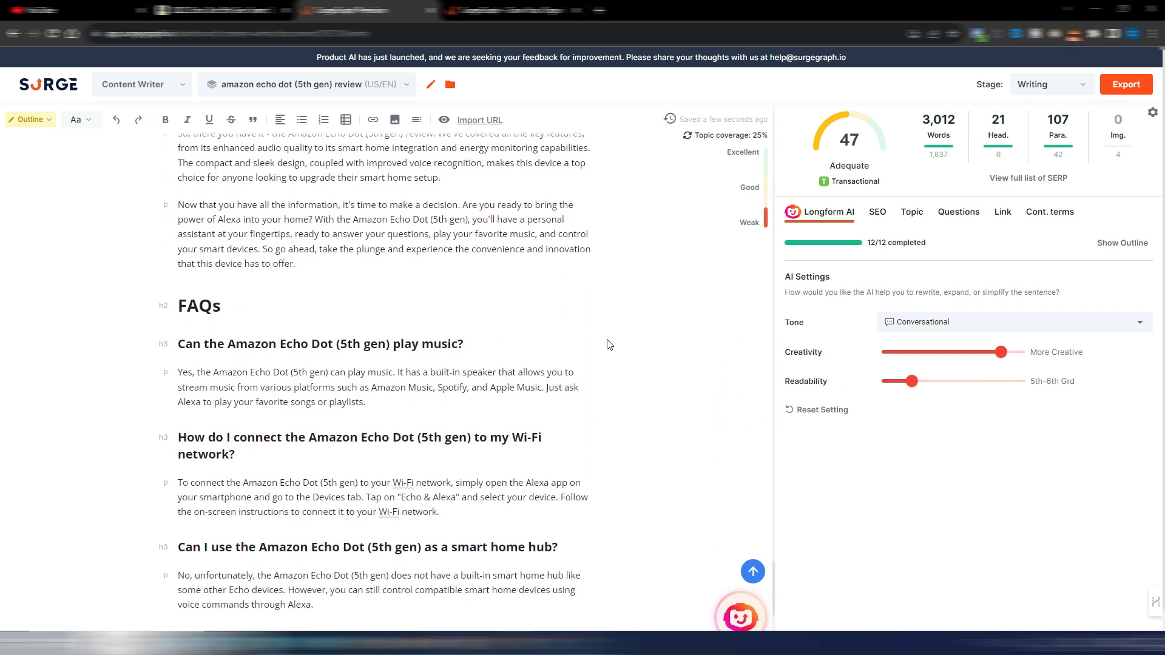
{"action": "scroll", "coordinate": [609, 345], "scroll_direction": "down", "scroll_amount": 4}
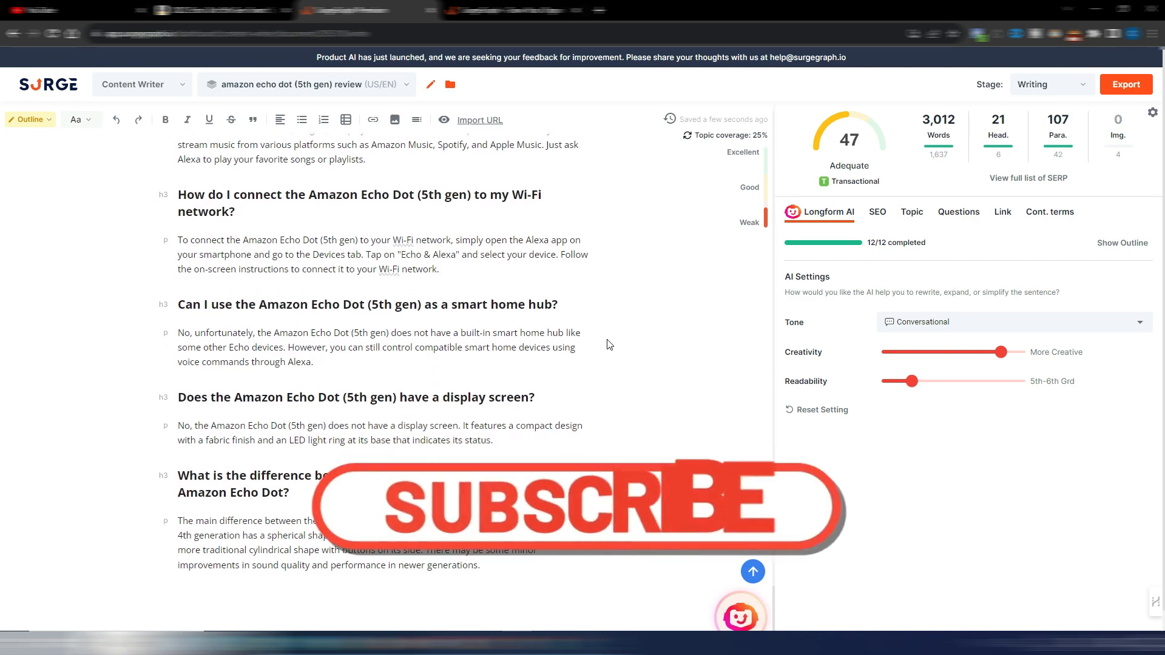
Step: Go back to the Improved Voice Recognition section, mark the start of its "I was amazed" paragraph for review, and clear the selection
{"action": "scroll", "coordinate": [610, 345], "scroll_direction": "up", "scroll_amount": 8}
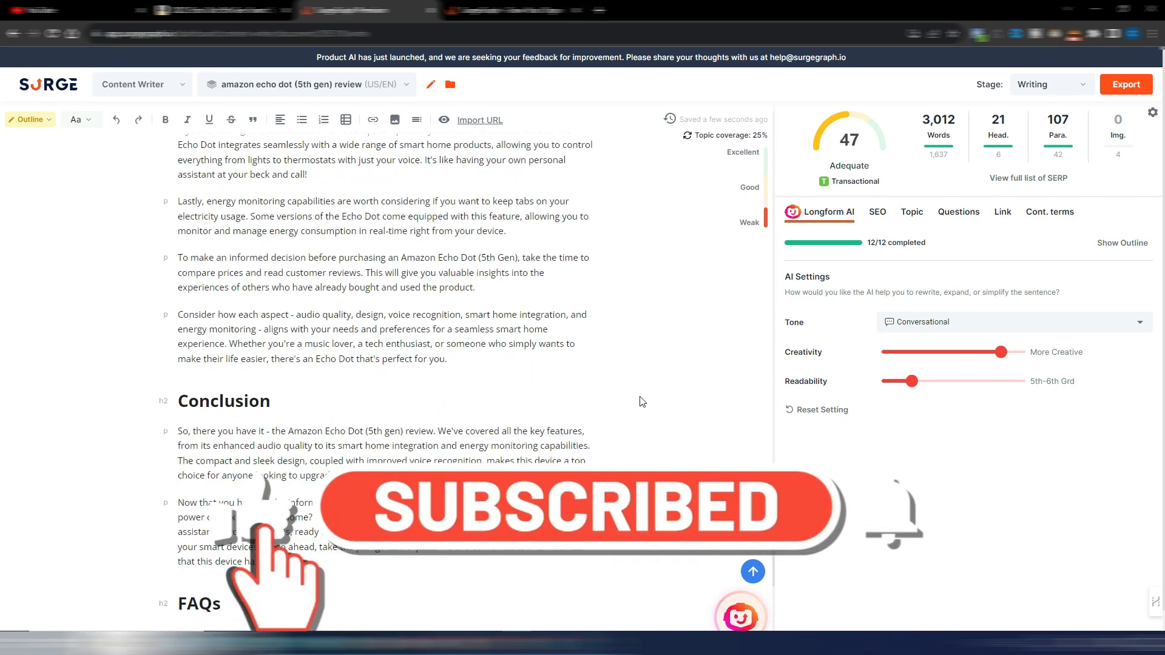
{"action": "scroll", "coordinate": [641, 401], "scroll_direction": "up", "scroll_amount": 5}
{"action": "scroll", "coordinate": [595, 407], "scroll_direction": "down", "scroll_amount": 3}
{"action": "scroll", "coordinate": [404, 442], "scroll_direction": "up", "scroll_amount": 2}
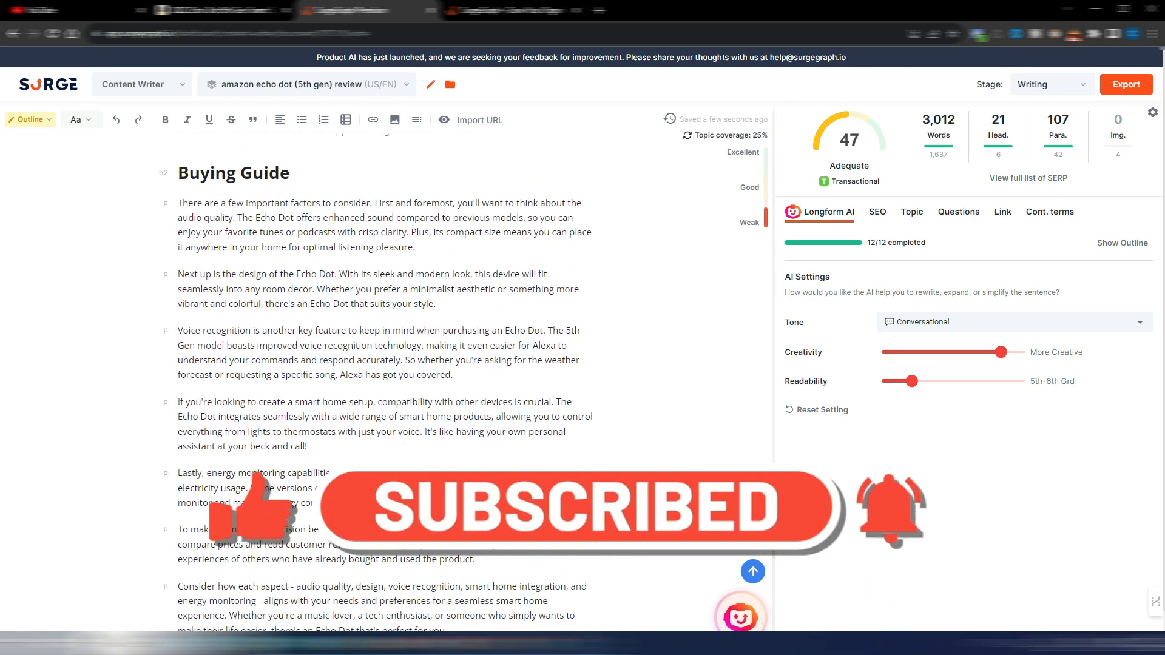
{"action": "scroll", "coordinate": [405, 442], "scroll_direction": "up", "scroll_amount": 8}
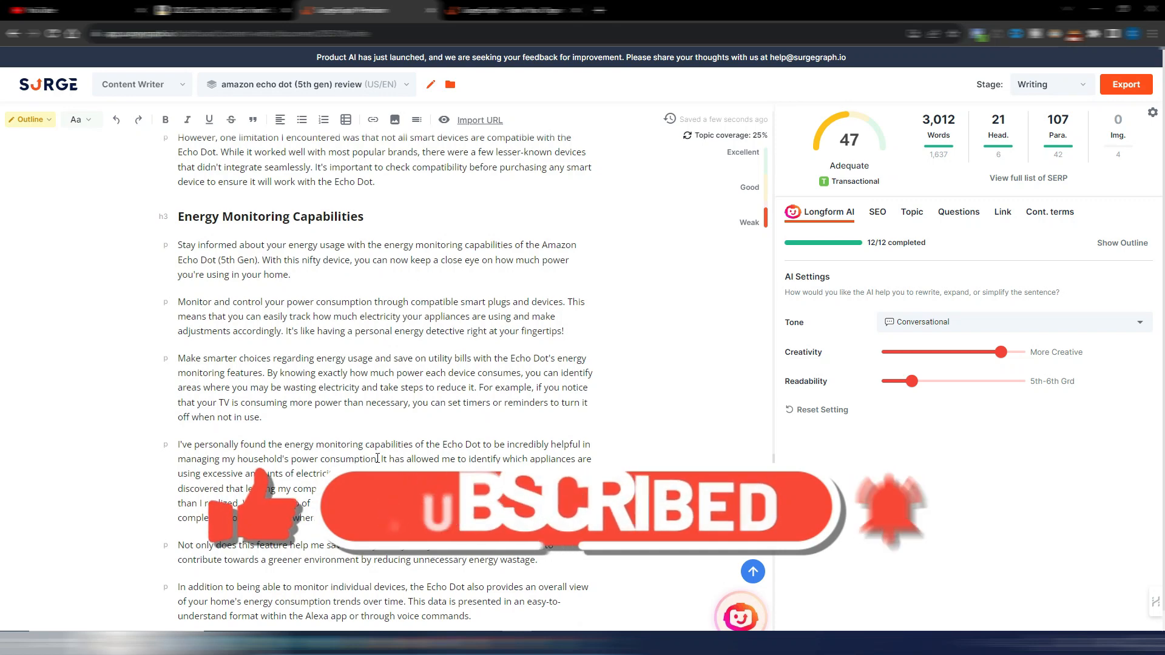
{"action": "scroll", "coordinate": [378, 458], "scroll_direction": "up", "scroll_amount": 10}
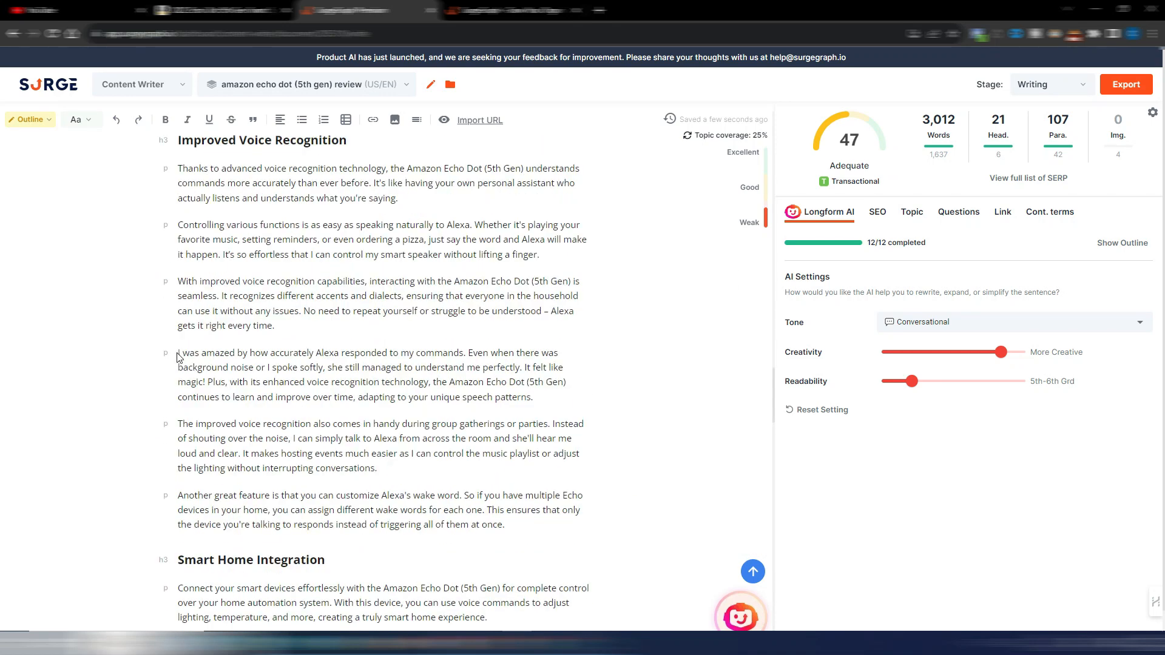
{"action": "left_click_drag", "start_coordinate": [179, 353], "coordinate": [294, 352]}
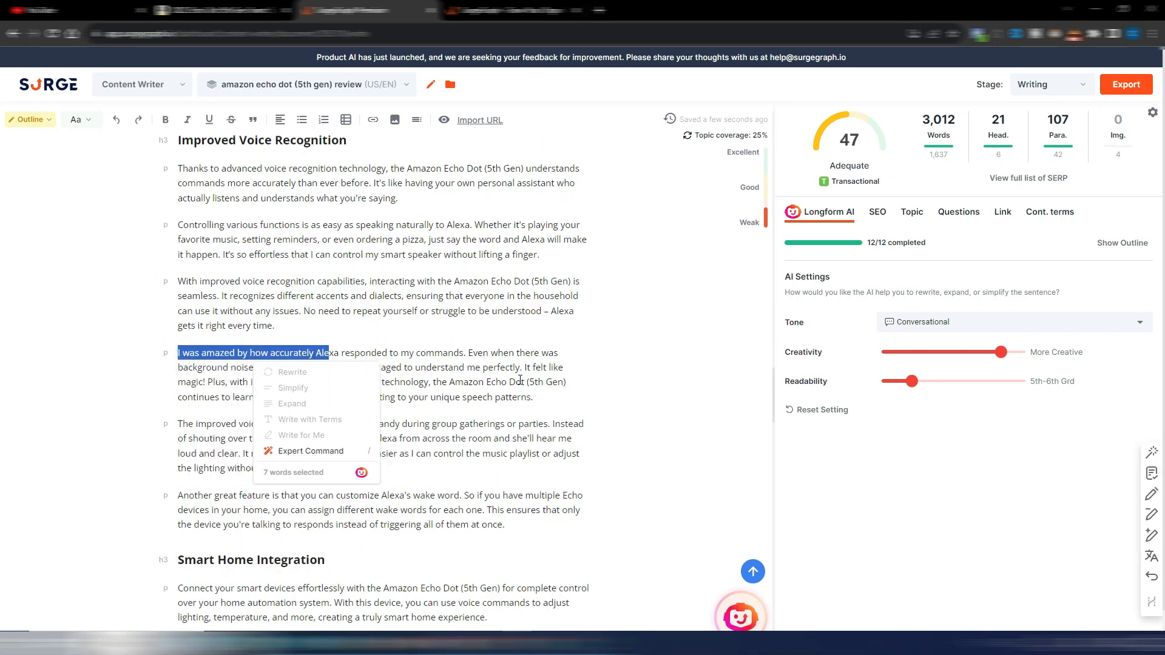
{"action": "left_click", "coordinate": [626, 387]}
{"action": "left_click", "coordinate": [525, 401]}
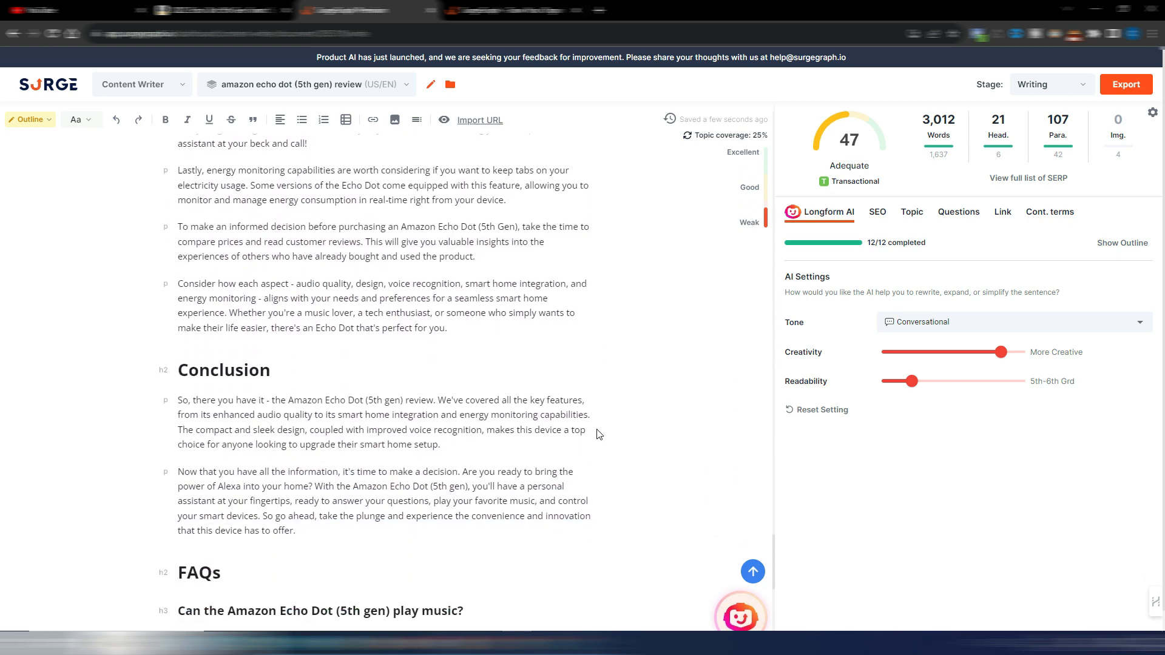
Step: Skim the article from the FAQs back to its introduction and table of contents, and open the SEO optimization tools
{"action": "scroll", "coordinate": [599, 435], "scroll_direction": "down", "scroll_amount": 4}
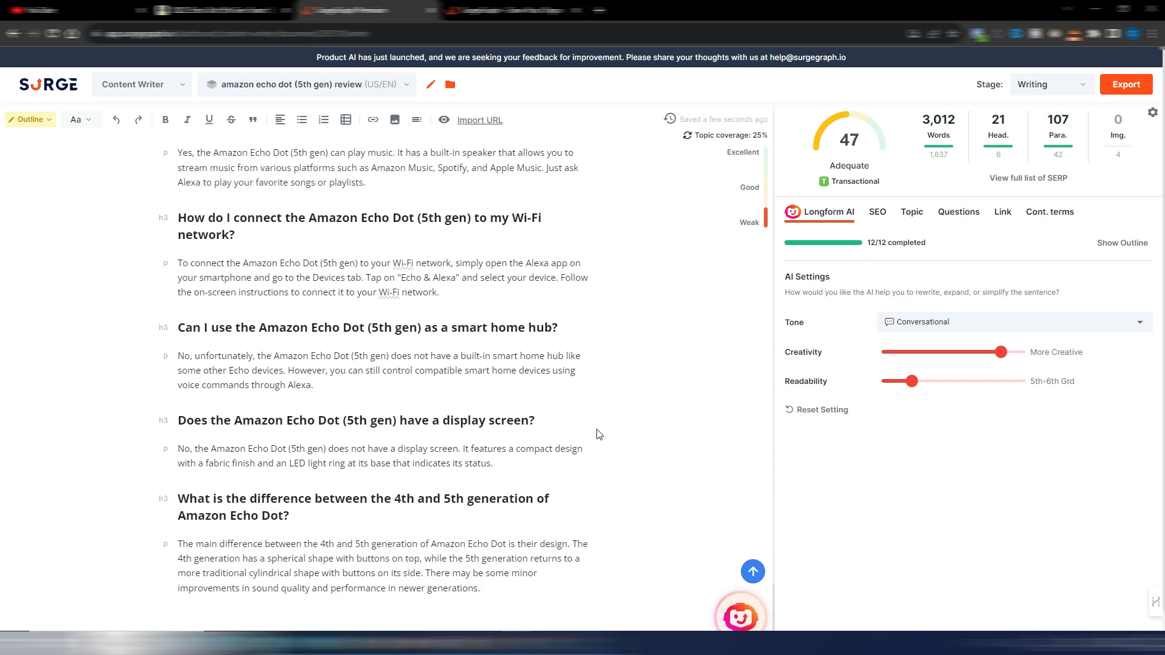
{"action": "scroll", "coordinate": [599, 435], "scroll_direction": "up", "scroll_amount": 3}
{"action": "scroll", "coordinate": [600, 434], "scroll_direction": "up", "scroll_amount": 11}
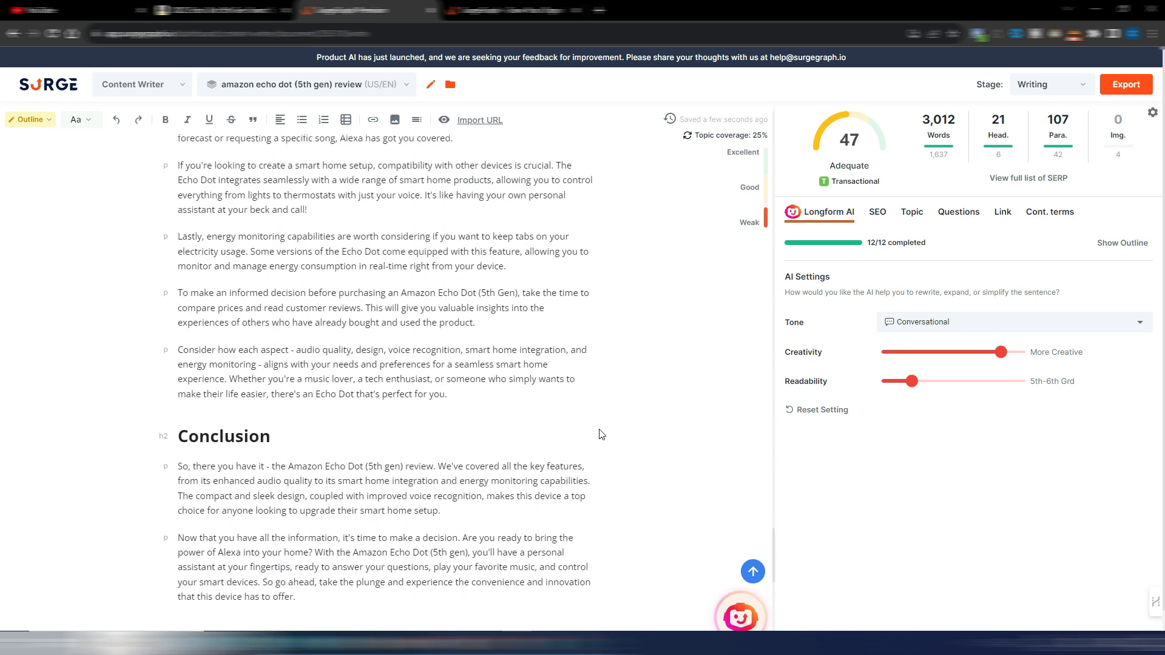
{"action": "scroll", "coordinate": [602, 433], "scroll_direction": "up", "scroll_amount": 20}
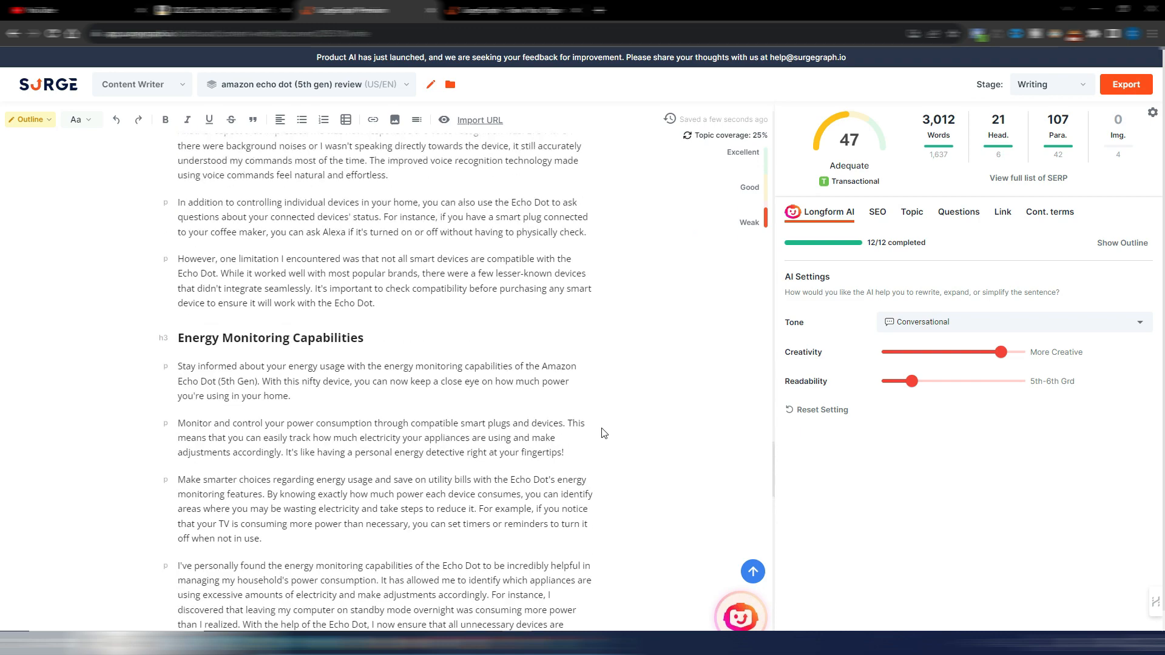
{"action": "scroll", "coordinate": [602, 433], "scroll_direction": "up", "scroll_amount": 20}
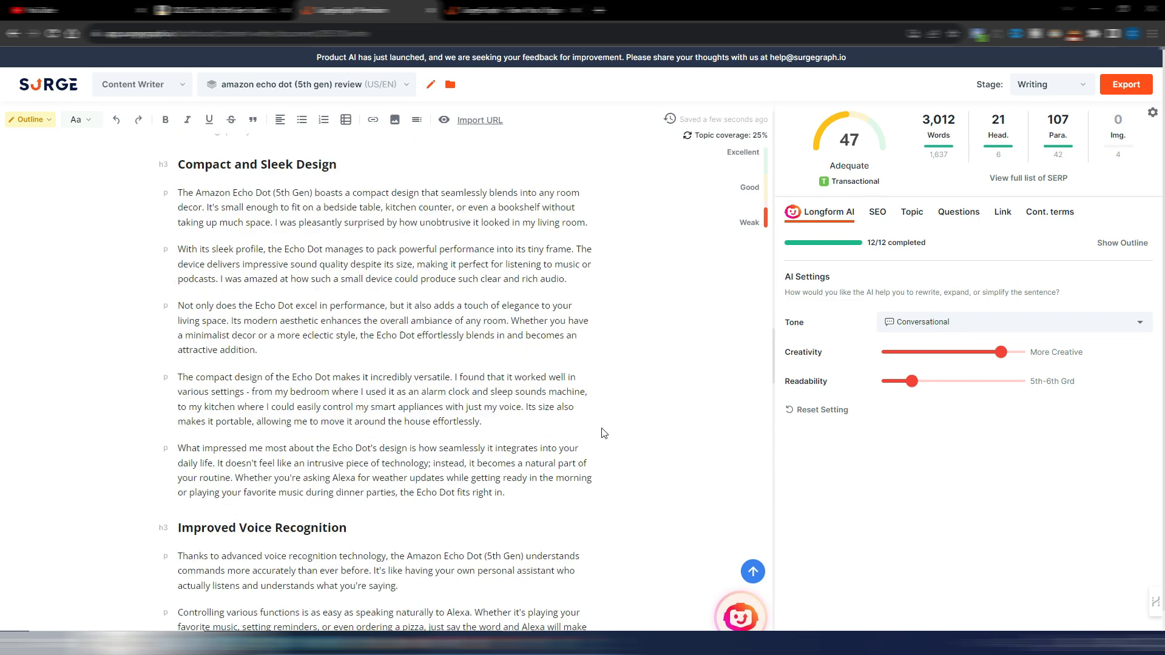
{"action": "scroll", "coordinate": [602, 433], "scroll_direction": "up", "scroll_amount": 20}
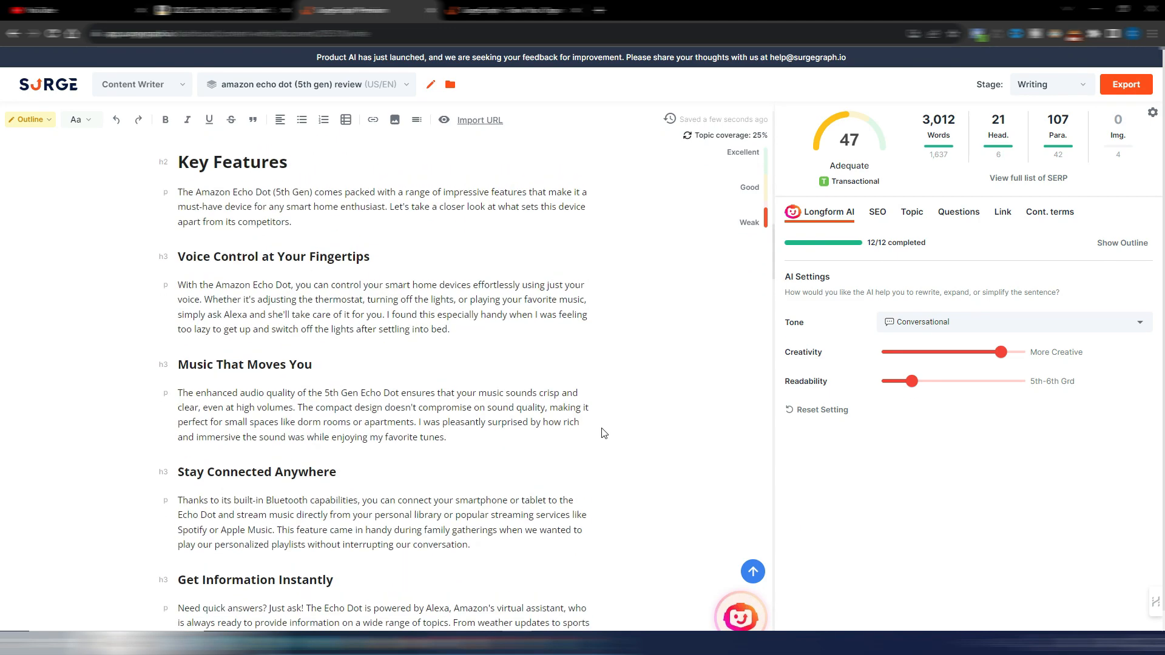
{"action": "scroll", "coordinate": [603, 434], "scroll_direction": "down", "scroll_amount": 9}
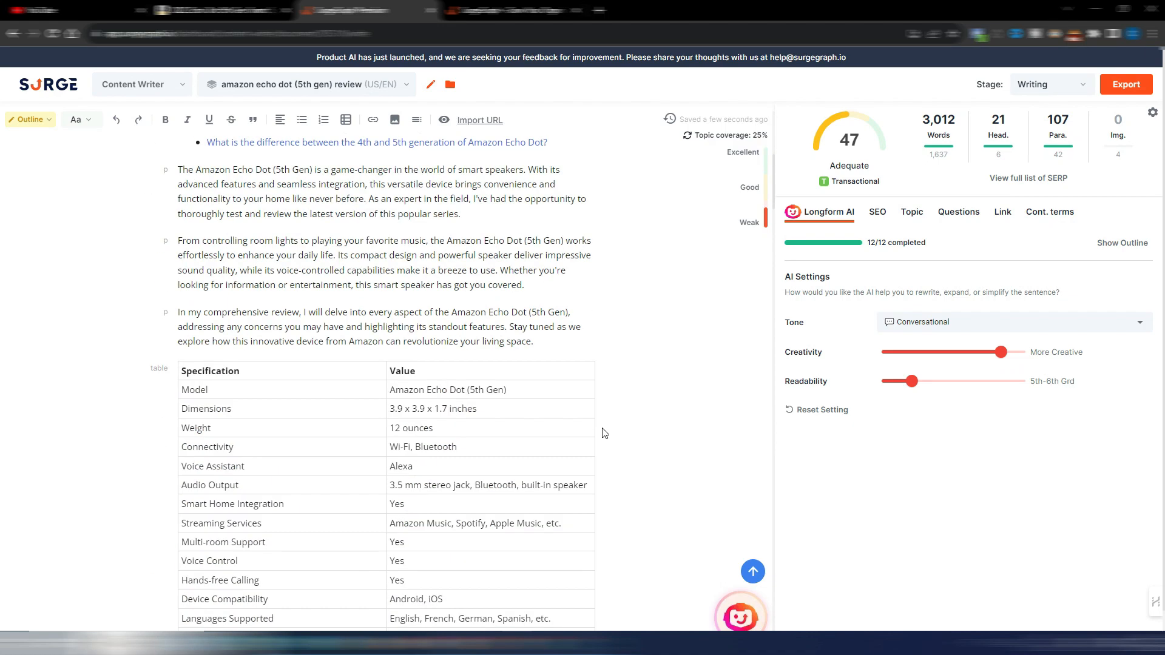
{"action": "scroll", "coordinate": [602, 434], "scroll_direction": "up", "scroll_amount": 6}
{"action": "left_click", "coordinate": [877, 214]}
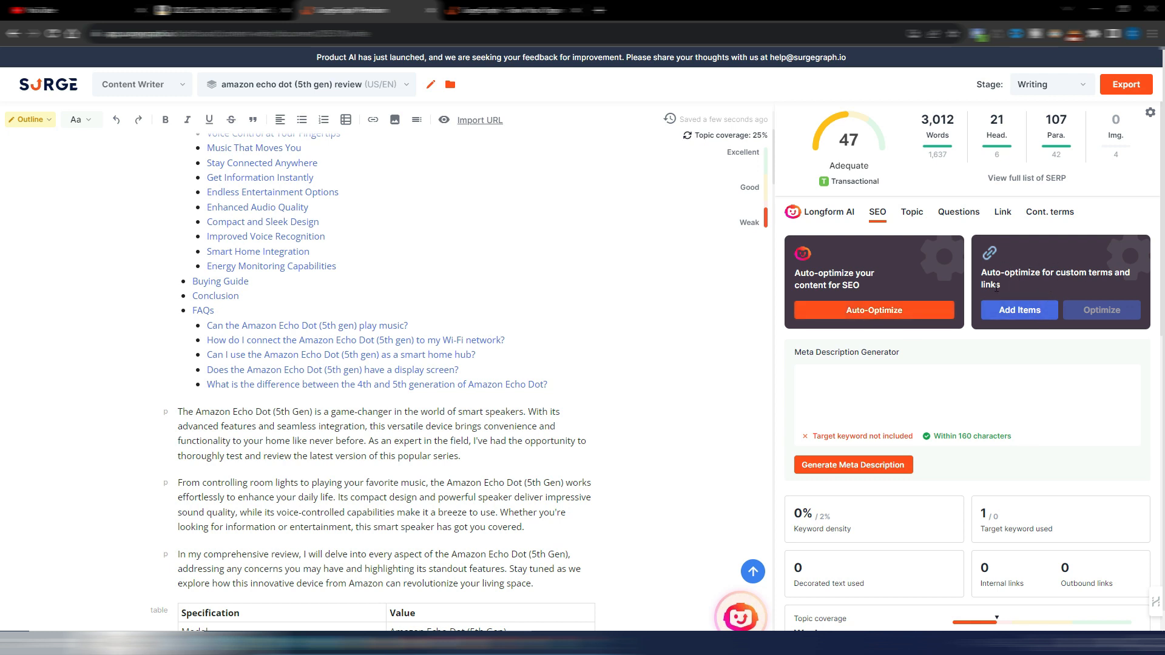
{"action": "scroll", "coordinate": [686, 352], "scroll_direction": "up", "scroll_amount": 2}
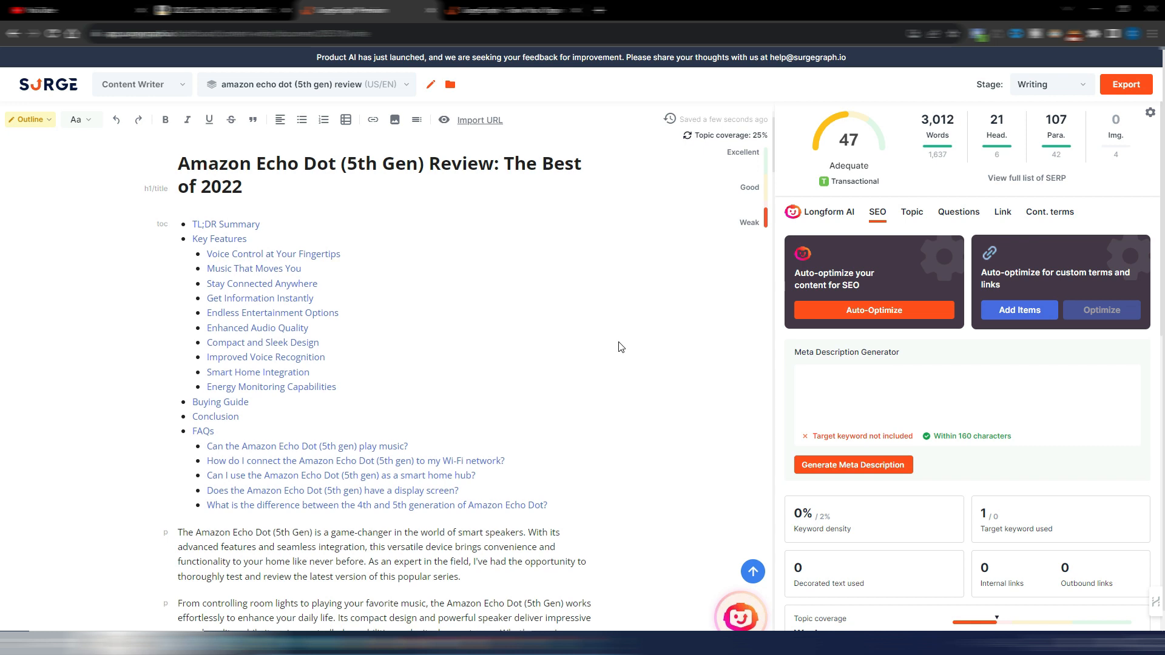
{"action": "scroll", "coordinate": [620, 347], "scroll_direction": "down", "scroll_amount": 2}
{"action": "scroll", "coordinate": [620, 347], "scroll_direction": "up", "scroll_amount": 3}
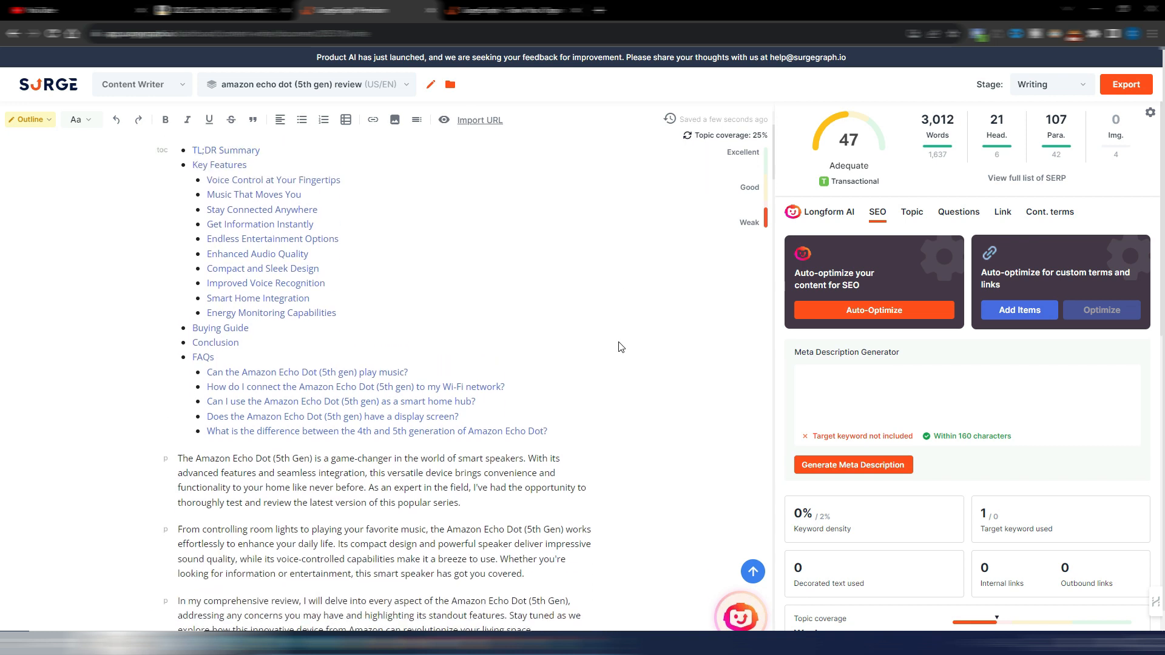
{"action": "scroll", "coordinate": [620, 347], "scroll_direction": "down", "scroll_amount": 2}
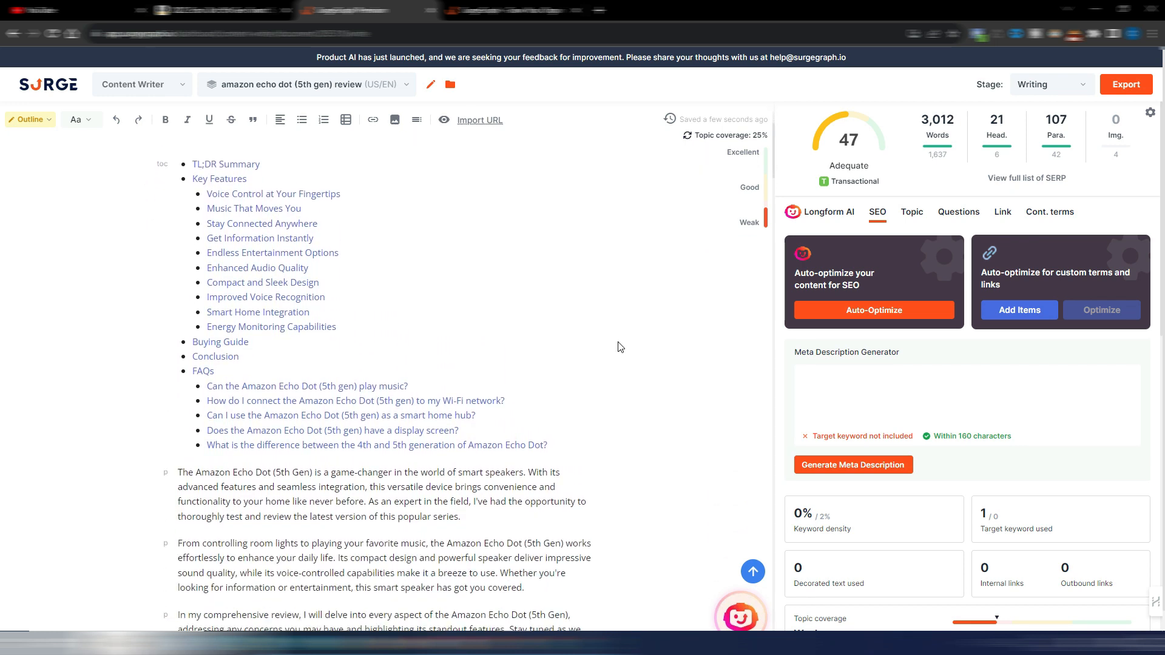
{"action": "scroll", "coordinate": [424, 368], "scroll_direction": "down", "scroll_amount": 2}
{"action": "scroll", "coordinate": [425, 368], "scroll_direction": "up", "scroll_amount": 5}
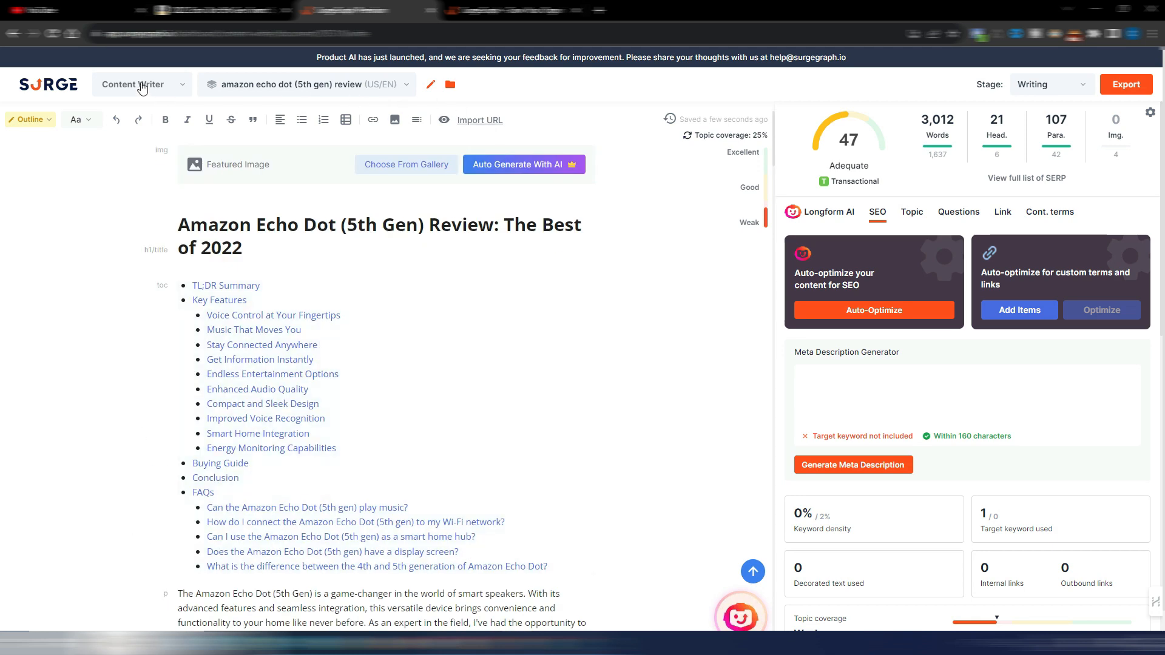
Step: Return to the Content Writer start page and set up a Product Roundup with the suggested example "best action camera 2023" as target keyword
{"action": "left_click", "coordinate": [59, 83]}
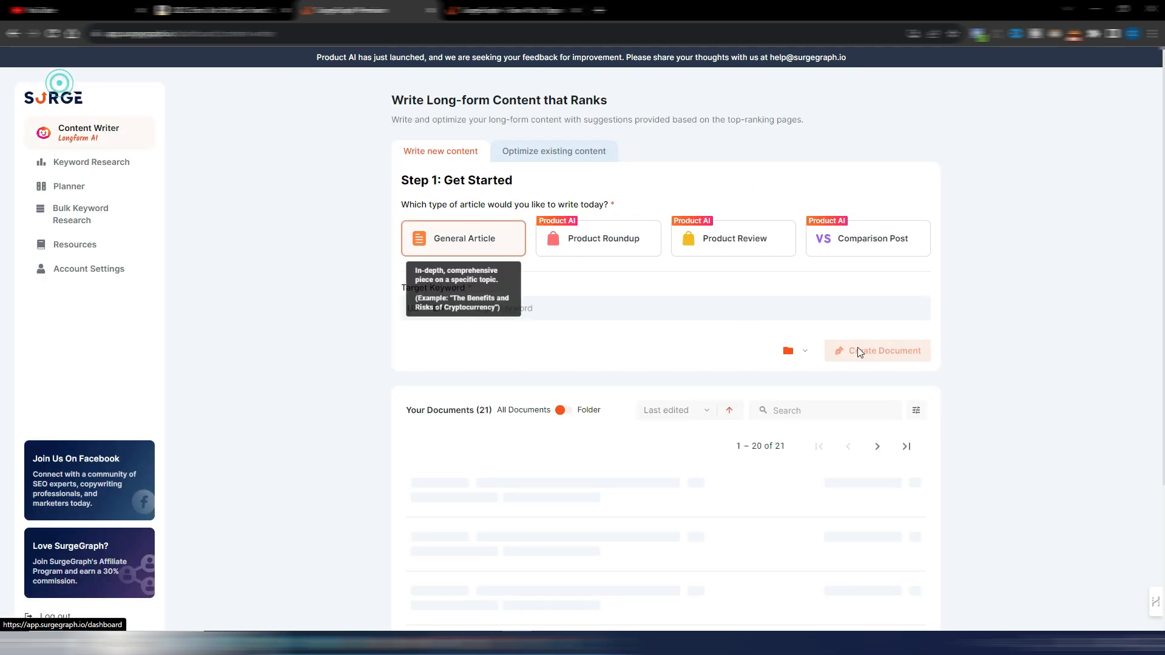
{"action": "left_click", "coordinate": [598, 243]}
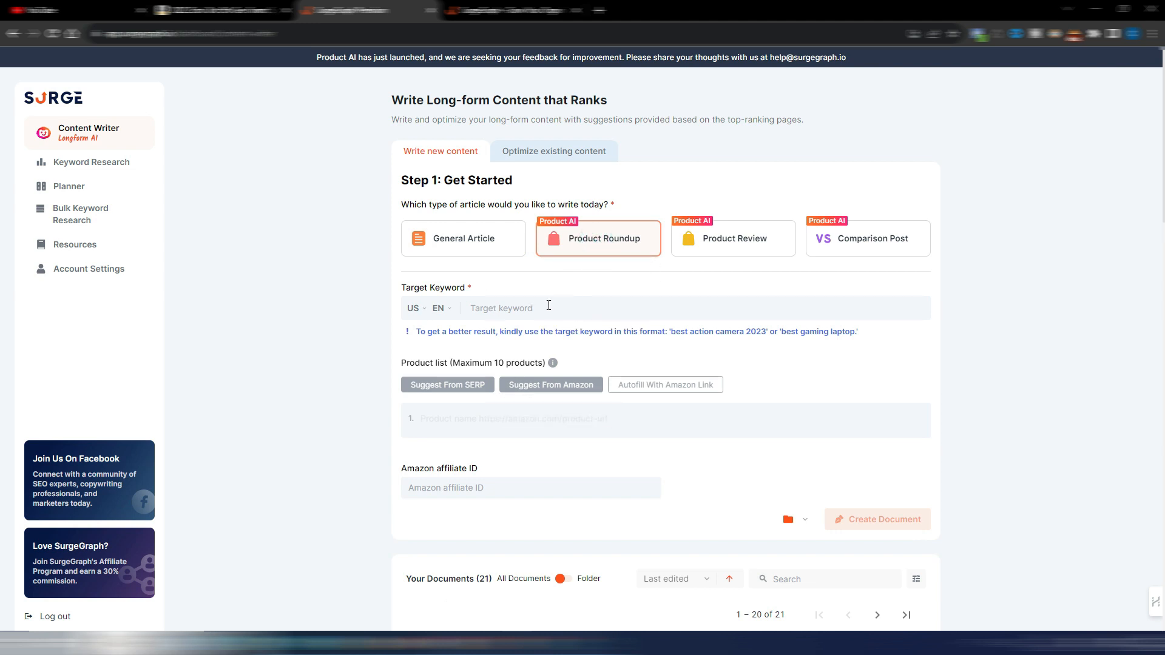
{"action": "left_click_drag", "start_coordinate": [766, 332], "coordinate": [671, 332]}
{"action": "right_click", "coordinate": [699, 334]}
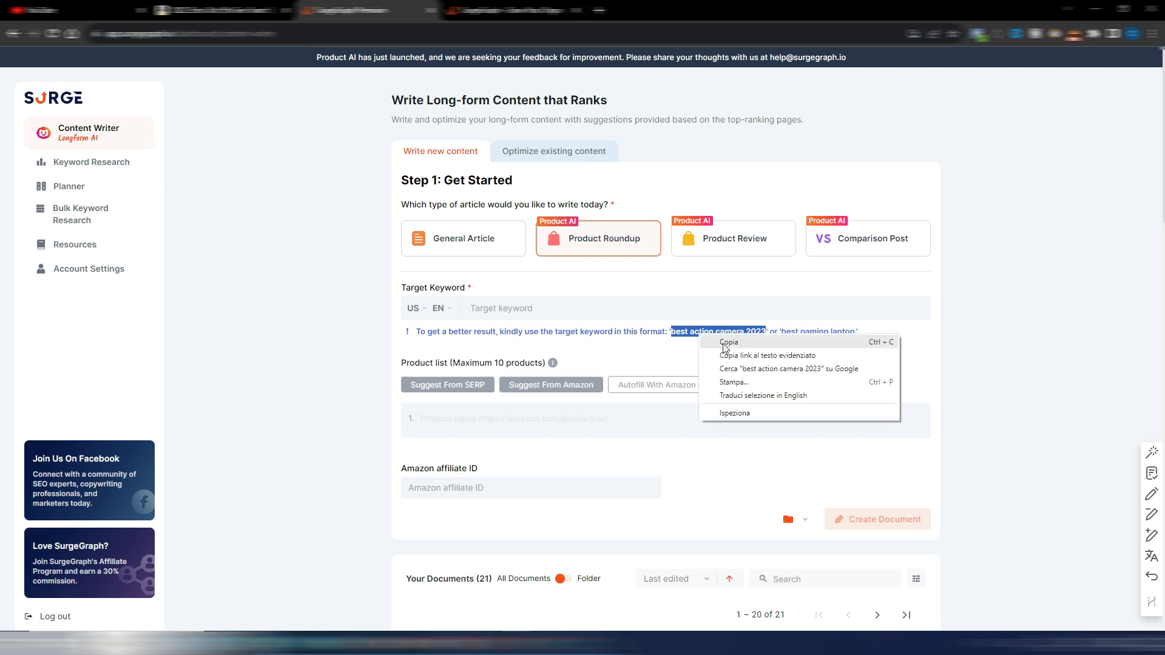
{"action": "left_click", "coordinate": [724, 347]}
{"action": "left_click", "coordinate": [536, 310]}
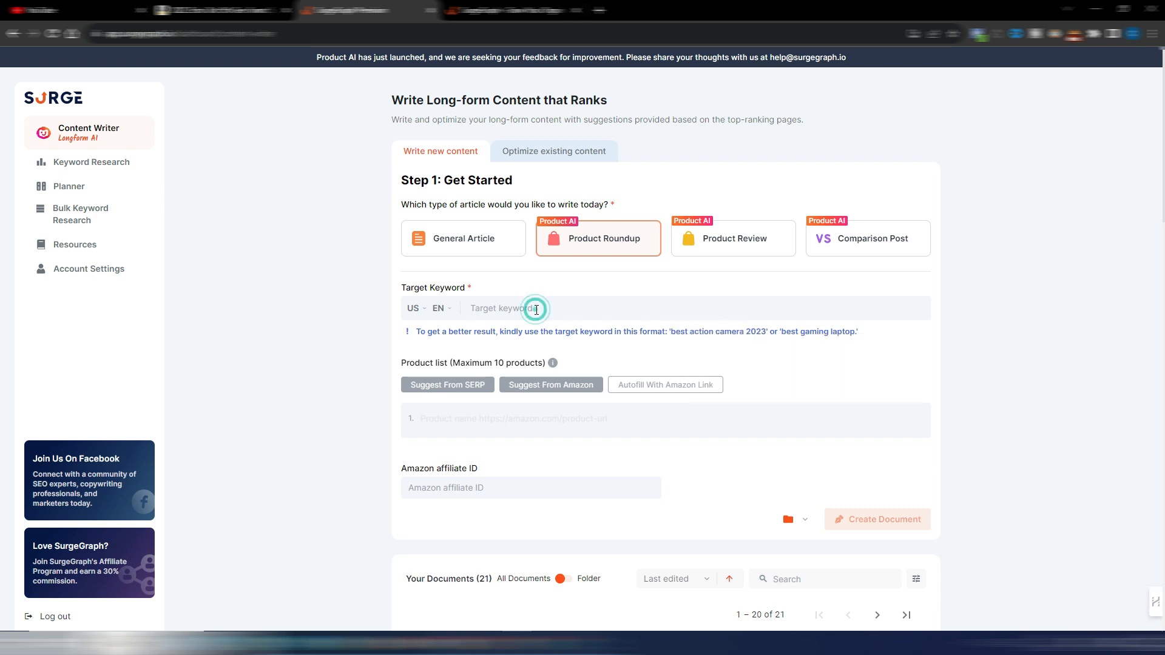
{"action": "key", "text": "ctrl+v"}
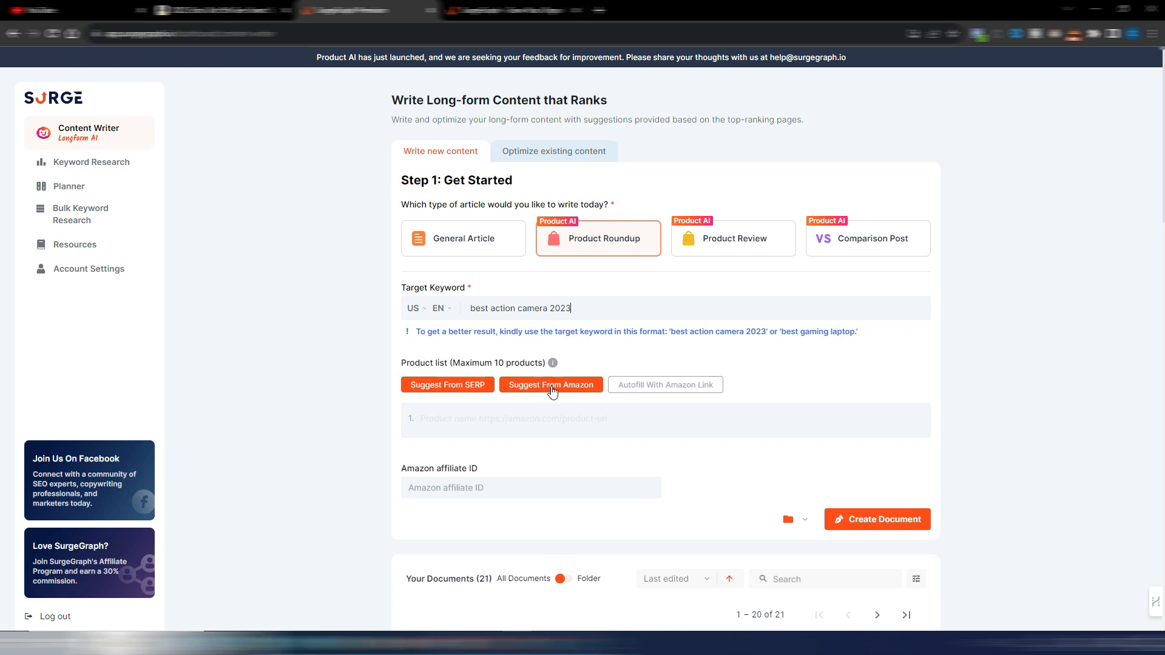
Step: Fill the product list with suggestions from Amazon, create the roundup document and open it
{"action": "left_click", "coordinate": [543, 388]}
{"action": "scroll", "coordinate": [799, 325], "scroll_direction": "down", "scroll_amount": 2}
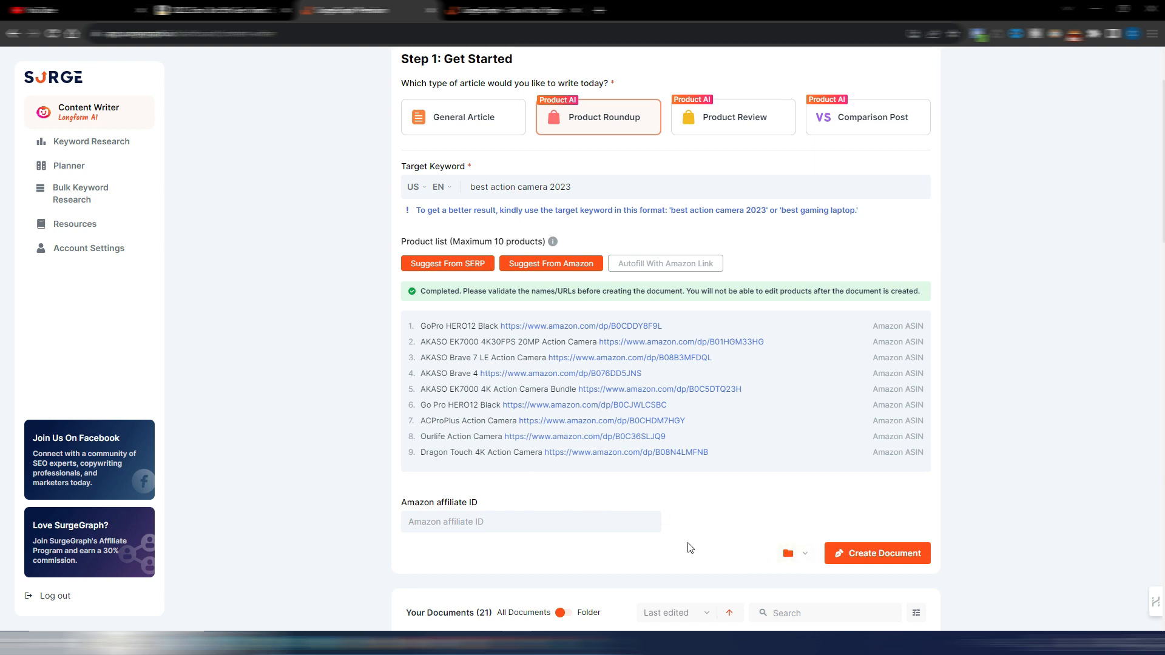
{"action": "left_click", "coordinate": [869, 554]}
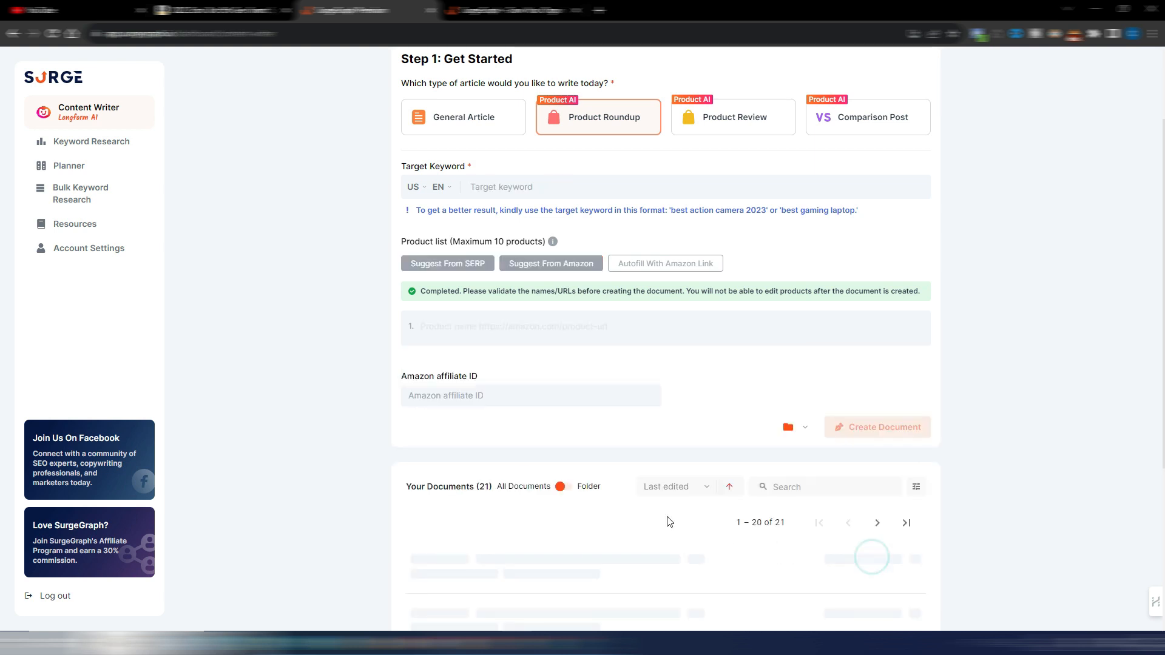
{"action": "left_click", "coordinate": [511, 561]}
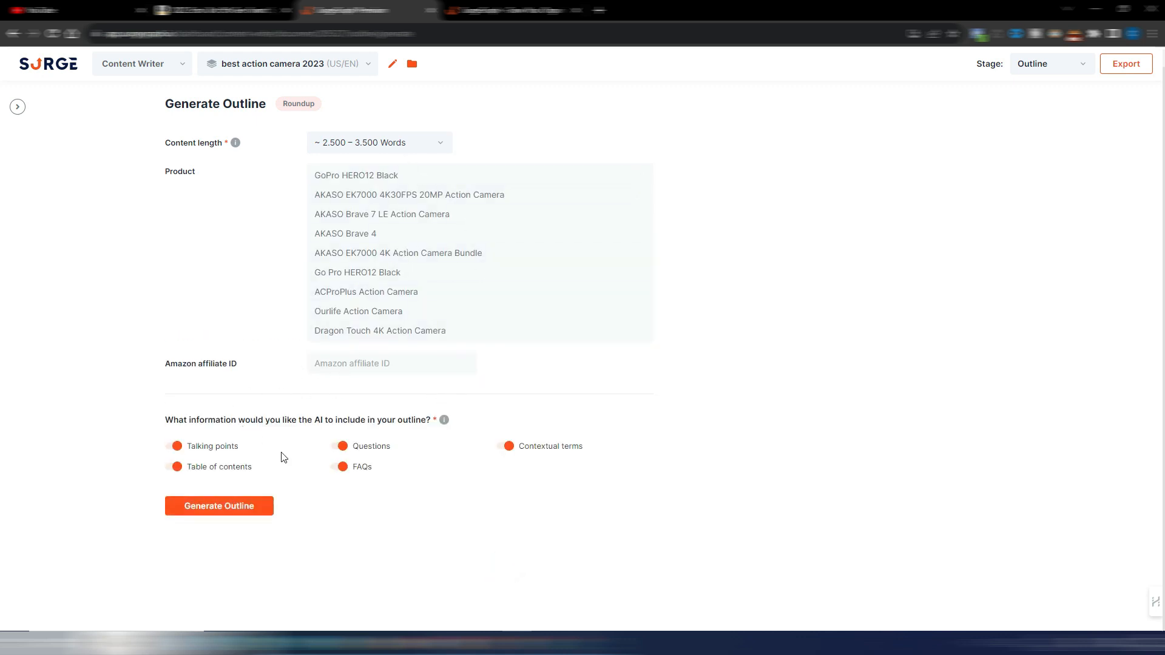
Step: Exclude the FAQs and table of contents, and generate the roundup outline
{"action": "left_click", "coordinate": [343, 469]}
{"action": "left_click", "coordinate": [174, 467]}
{"action": "left_click", "coordinate": [232, 508]}
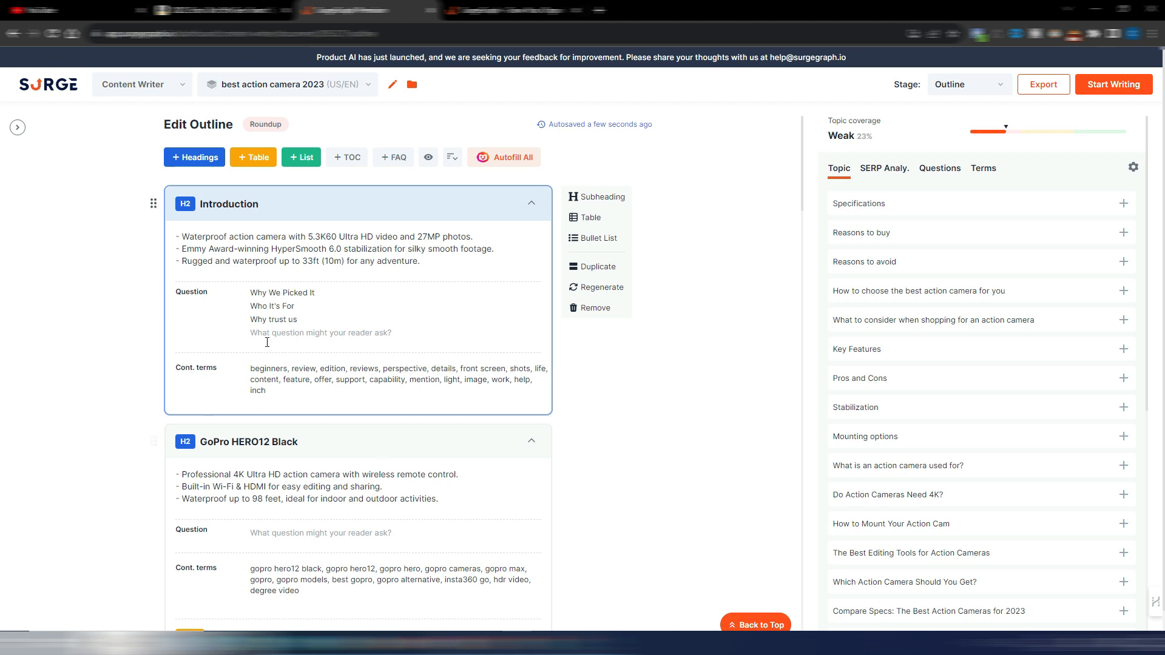
Step: Review the generated outline down to its Conclusion, and check the SERP analysis, question, term and topic suggestions
{"action": "scroll", "coordinate": [437, 303], "scroll_direction": "down", "scroll_amount": 4}
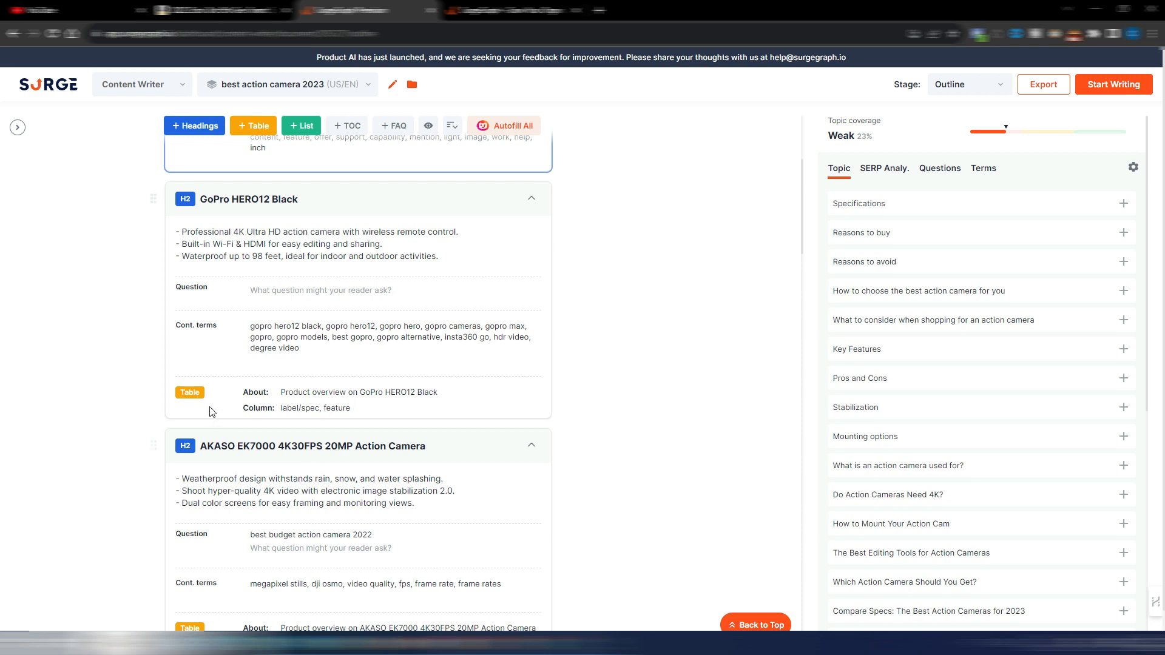
{"action": "scroll", "coordinate": [440, 378], "scroll_direction": "down", "scroll_amount": 20}
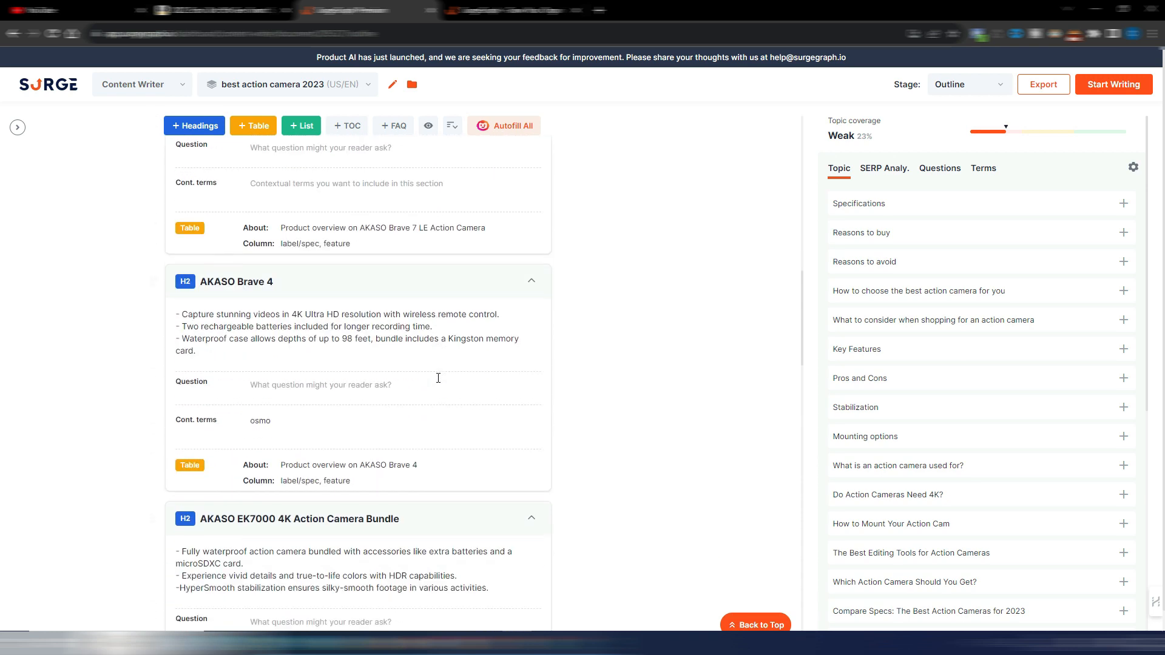
{"action": "scroll", "coordinate": [438, 378], "scroll_direction": "down", "scroll_amount": 8}
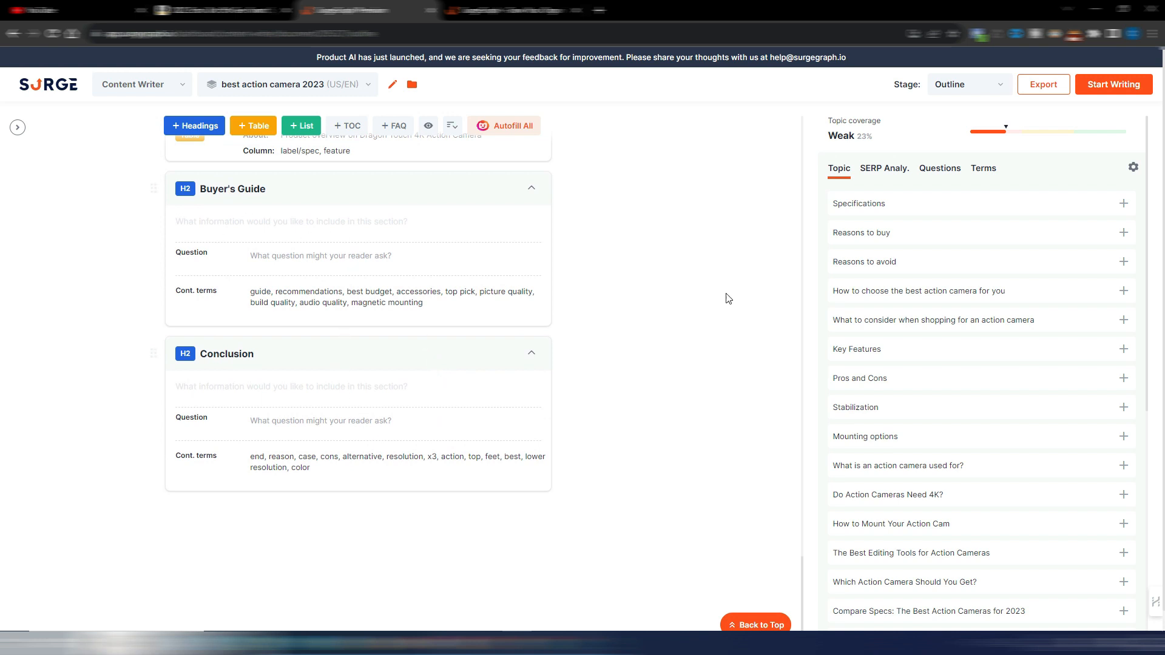
{"action": "left_click", "coordinate": [879, 172]}
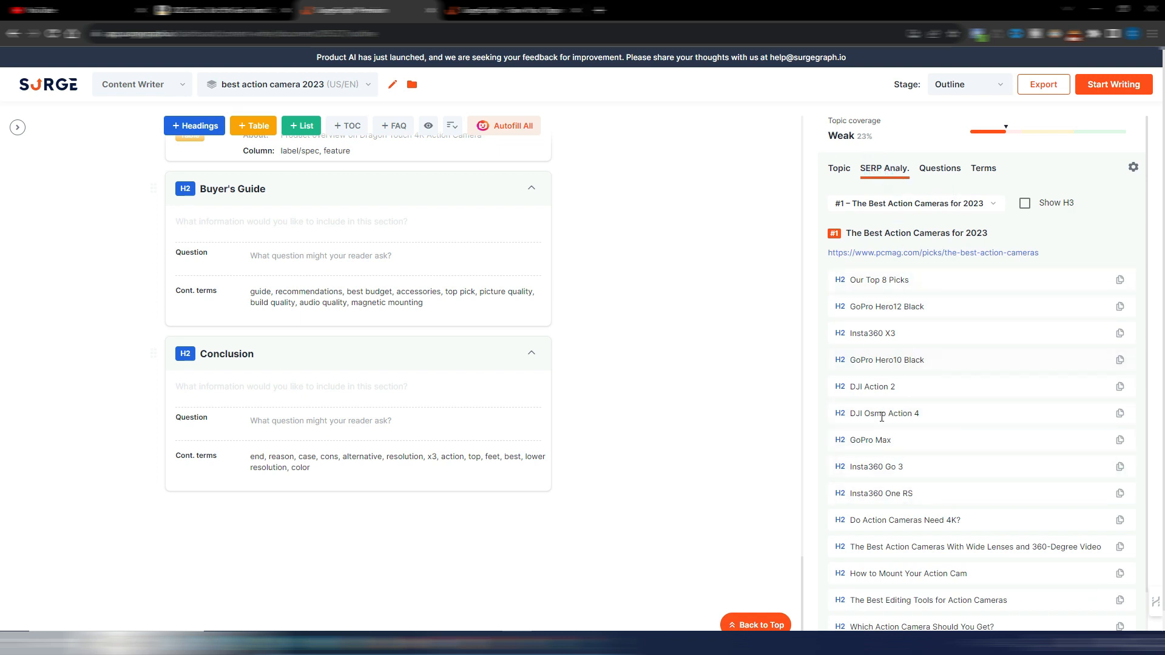
{"action": "left_click", "coordinate": [940, 171]}
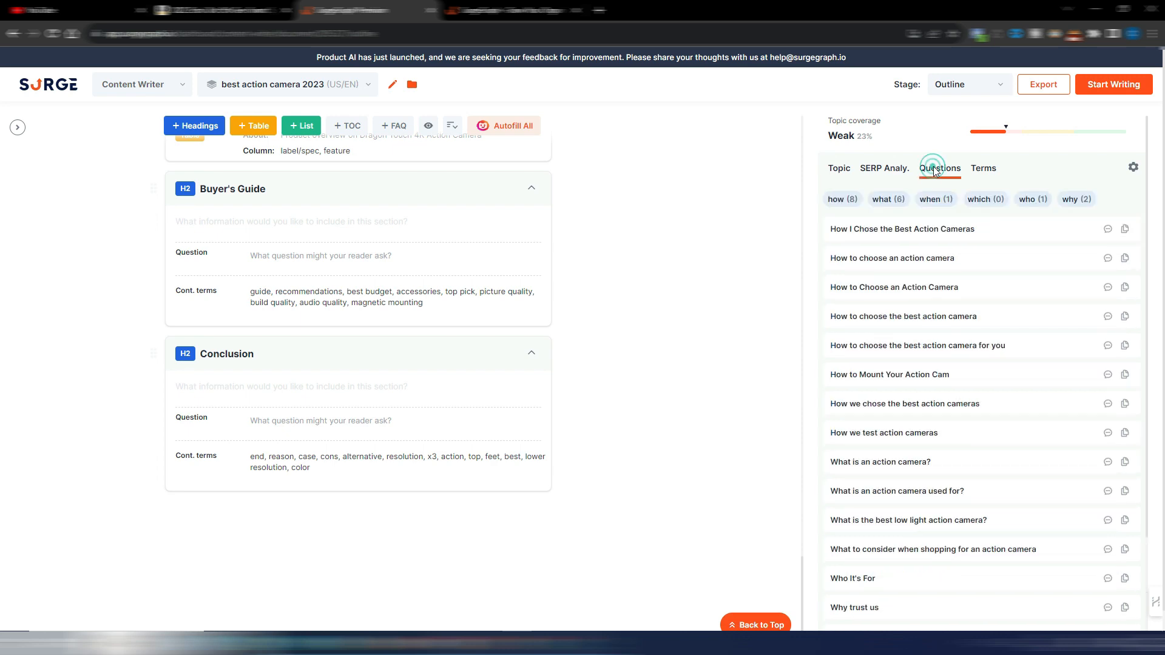
{"action": "left_click", "coordinate": [985, 170]}
{"action": "left_click", "coordinate": [841, 169]}
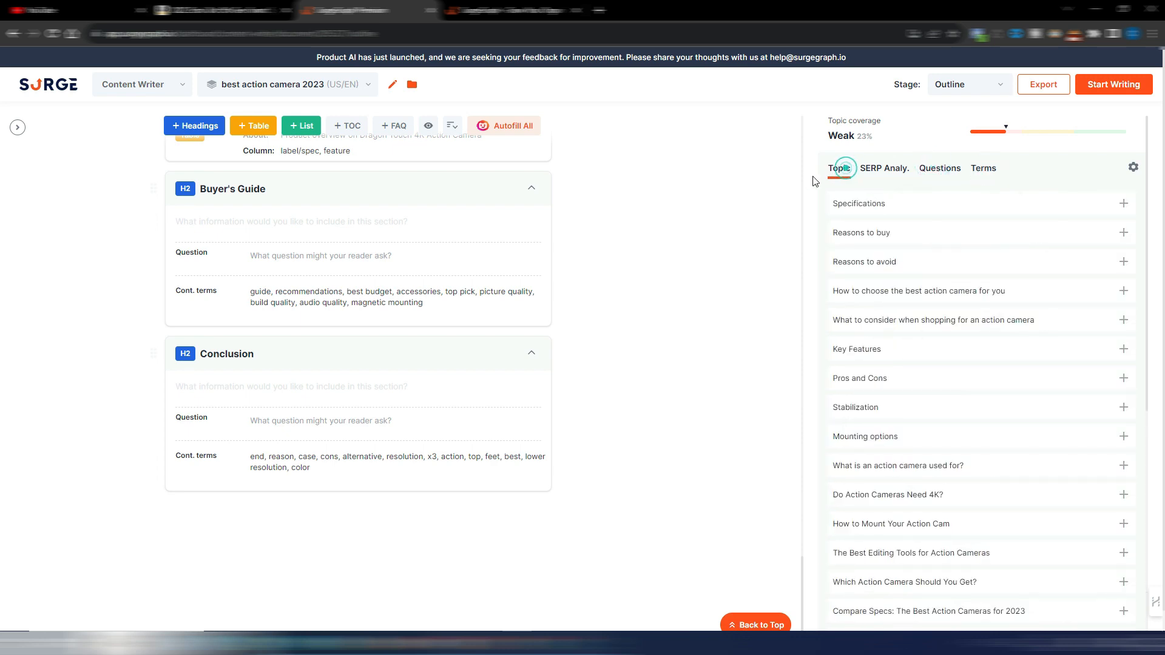
Step: Start writing the article with an Informative tone, More Creative creativity and 5th-6th grade readability
{"action": "left_click", "coordinate": [1114, 88]}
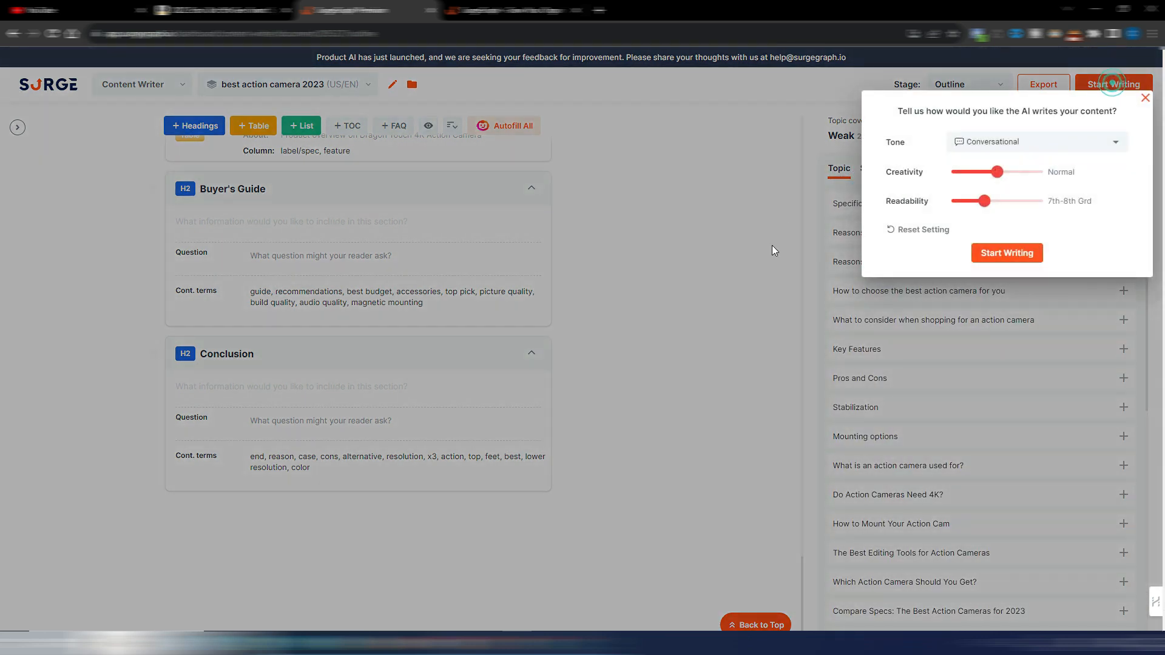
{"action": "left_click", "coordinate": [1018, 145]}
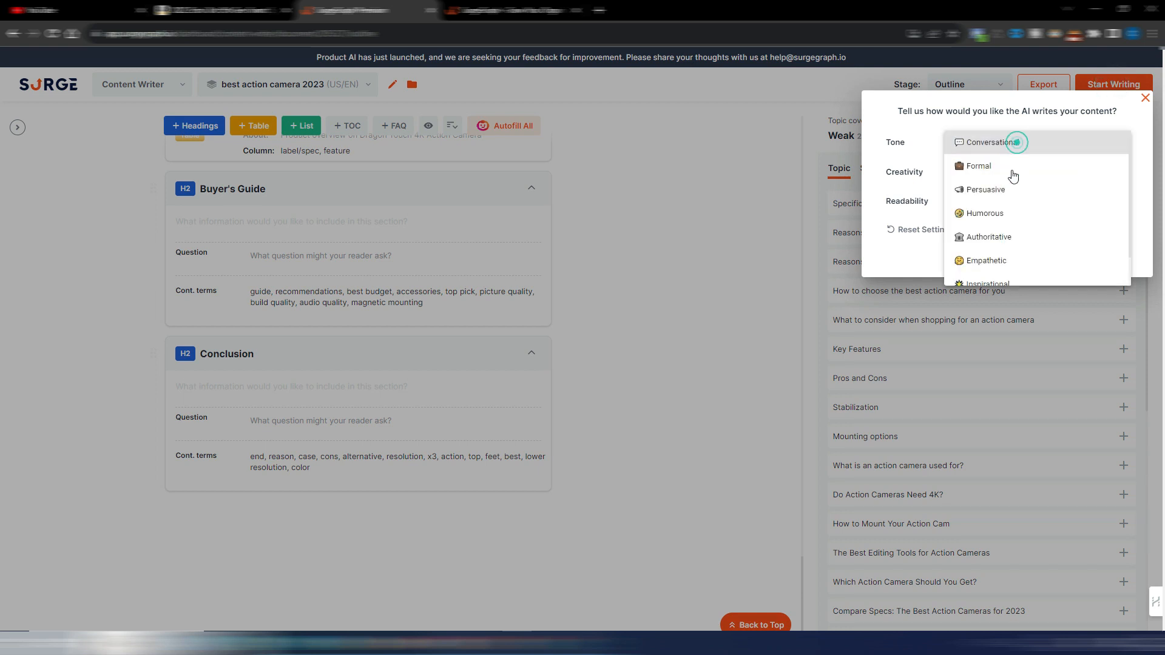
{"action": "scroll", "coordinate": [1016, 206], "scroll_direction": "down", "scroll_amount": 1}
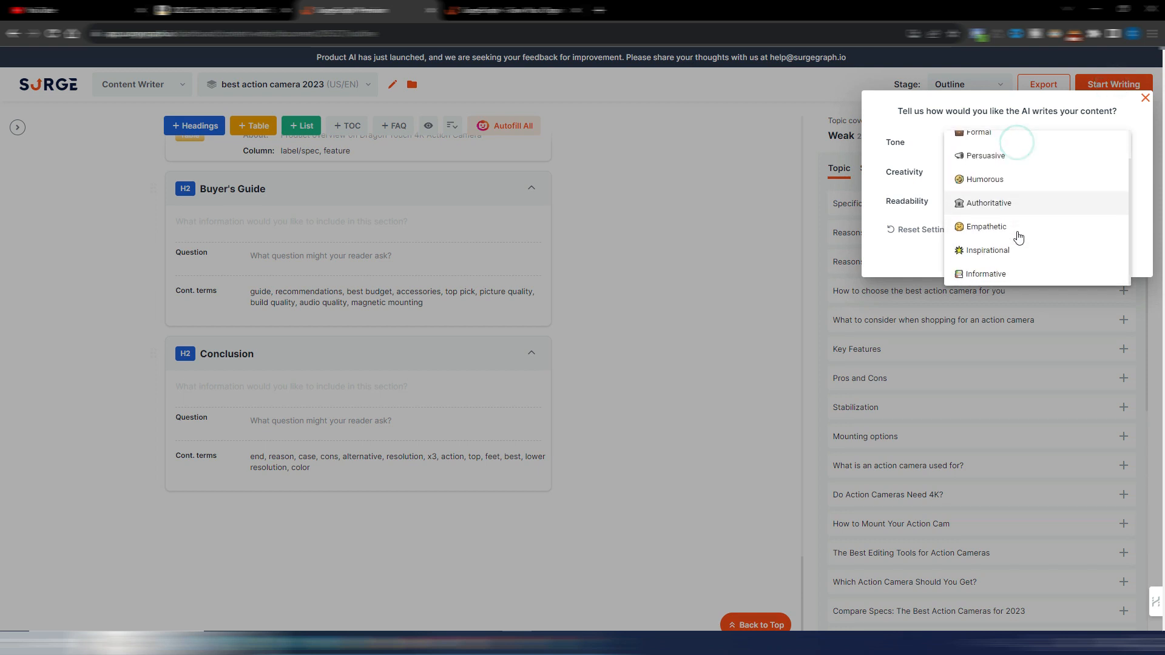
{"action": "left_click", "coordinate": [999, 277]}
{"action": "left_click", "coordinate": [1012, 174]}
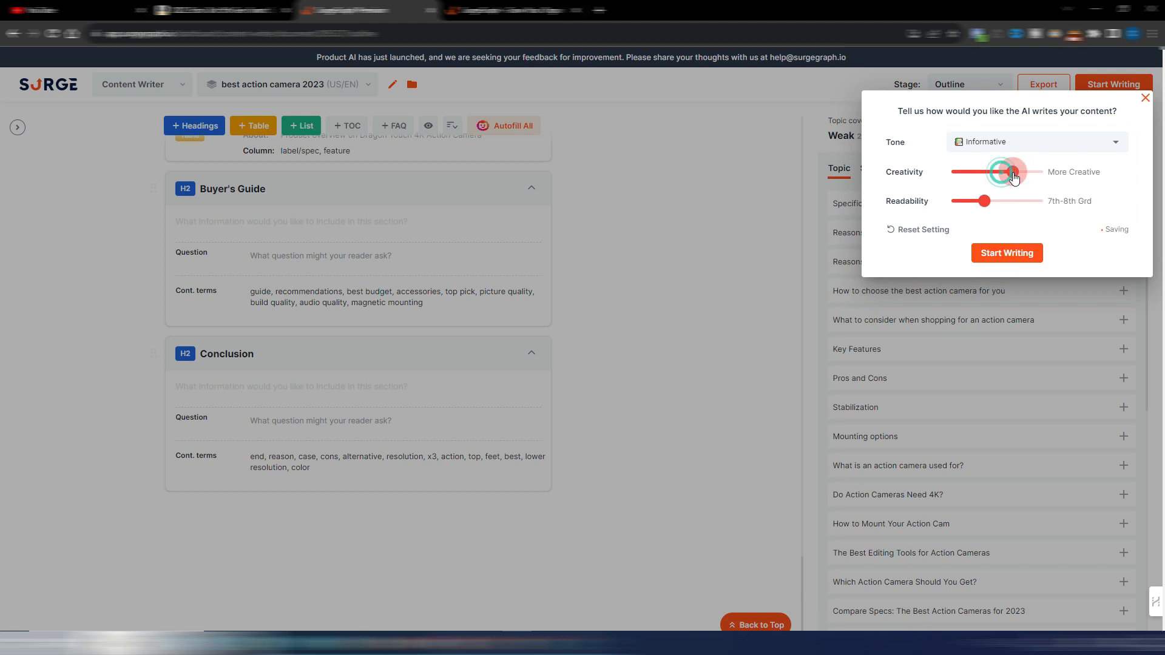
{"action": "left_click", "coordinate": [970, 201]}
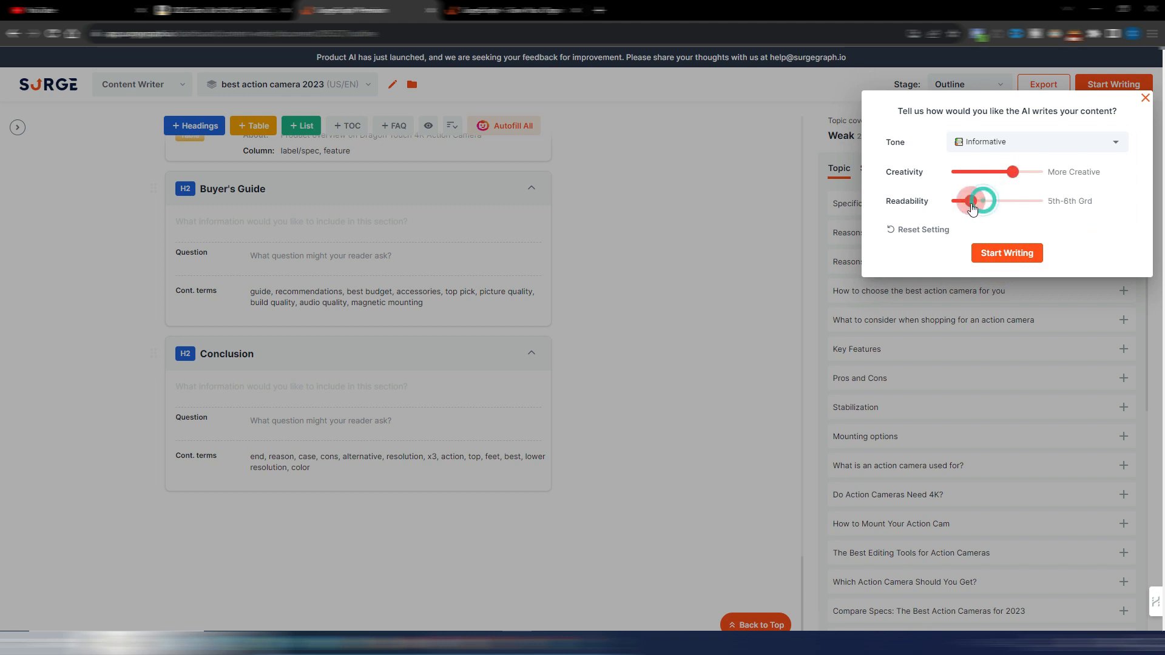
{"action": "left_click", "coordinate": [996, 260]}
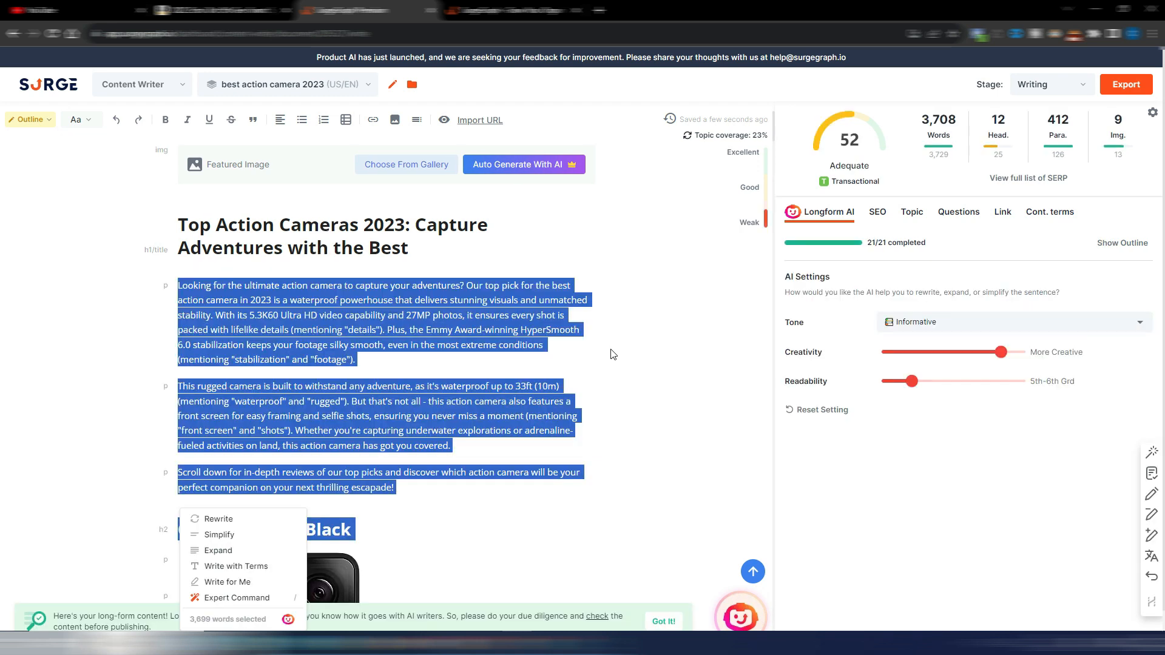
Step: Clear the selection of the article's whole text and dismiss the AI rewriting options
{"action": "left_click", "coordinate": [661, 292]}
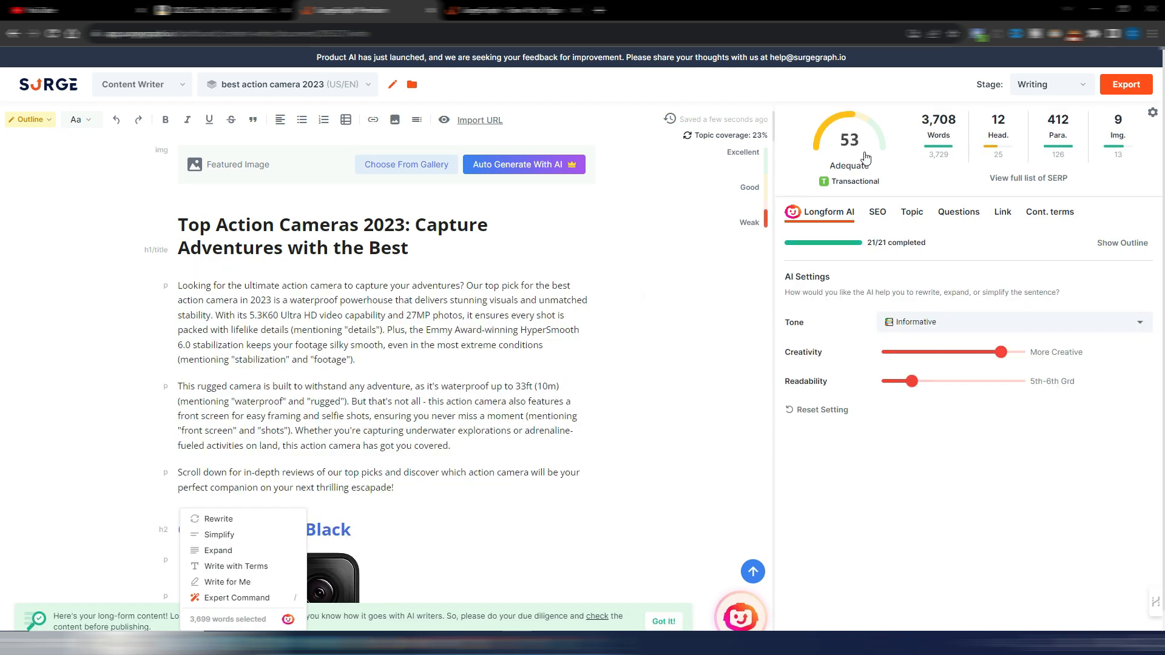
{"action": "mouse_move", "coordinate": [849, 142]}
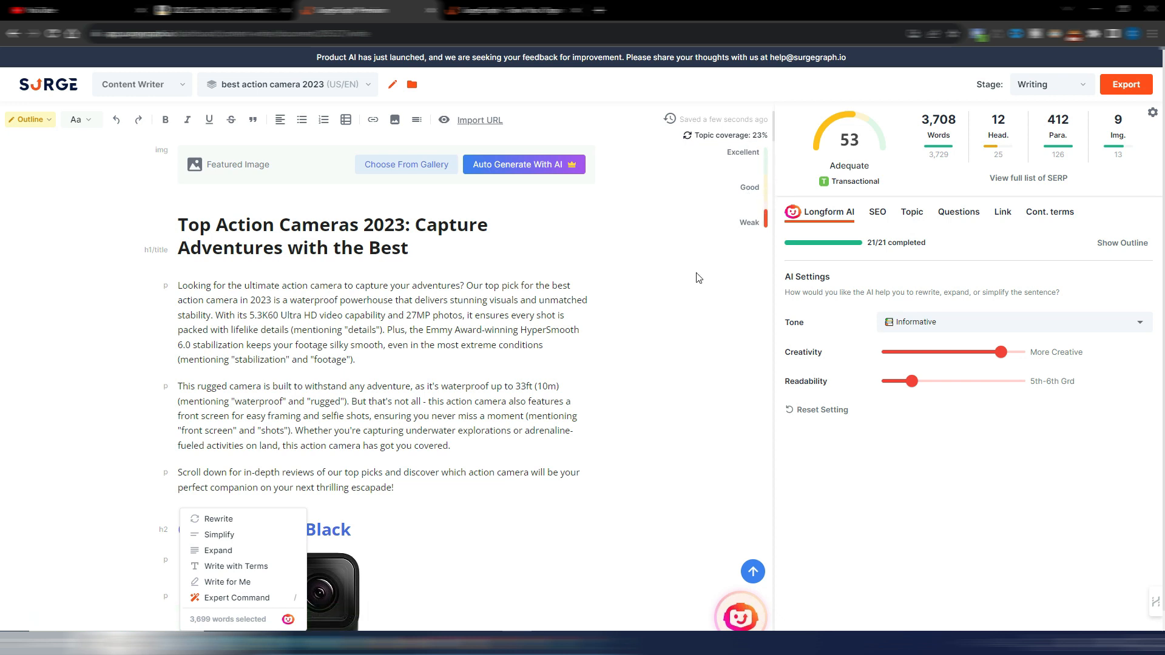
{"action": "left_click", "coordinate": [692, 290]}
{"action": "left_click", "coordinate": [503, 491]}
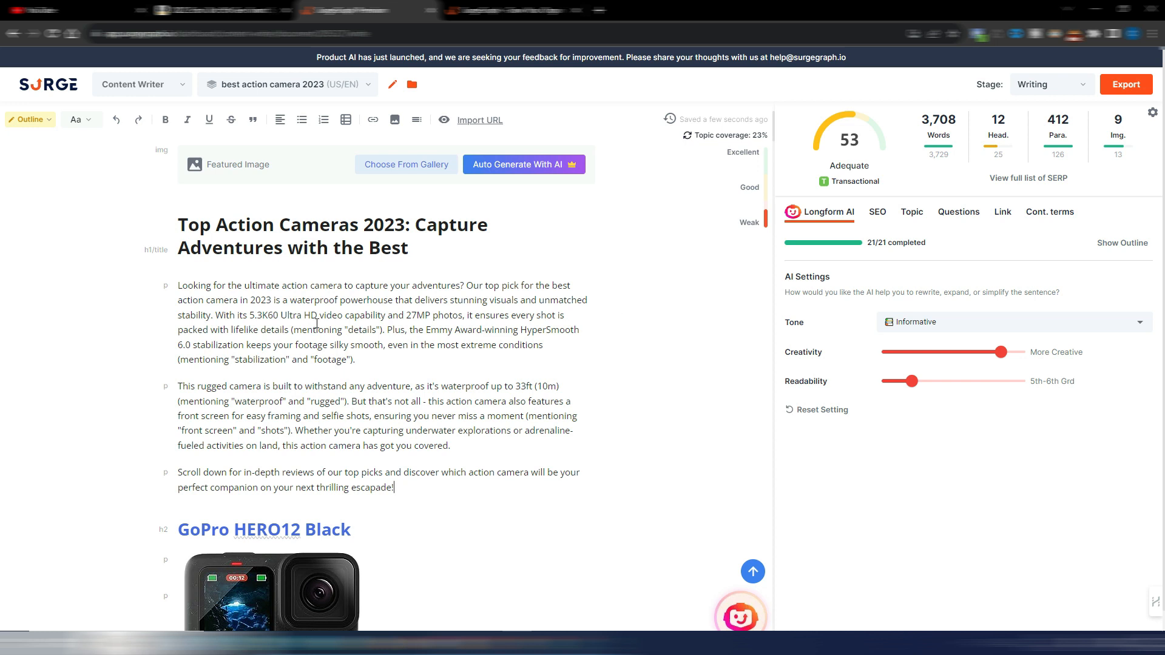
Step: Read the roundup's introduction, the GoPro HERO12 Black section with its comparison table, and the AKASO EK7000 4K30FPS section with its specification table
{"action": "scroll", "coordinate": [682, 355], "scroll_direction": "down", "scroll_amount": 3}
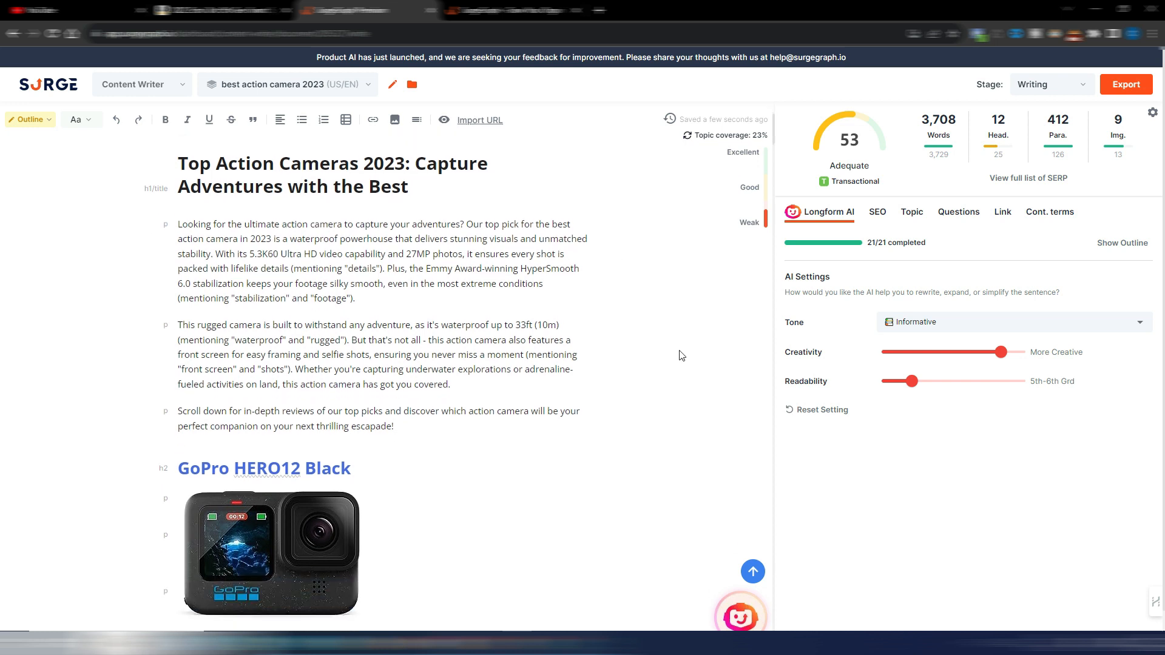
{"action": "scroll", "coordinate": [681, 356], "scroll_direction": "down", "scroll_amount": 2}
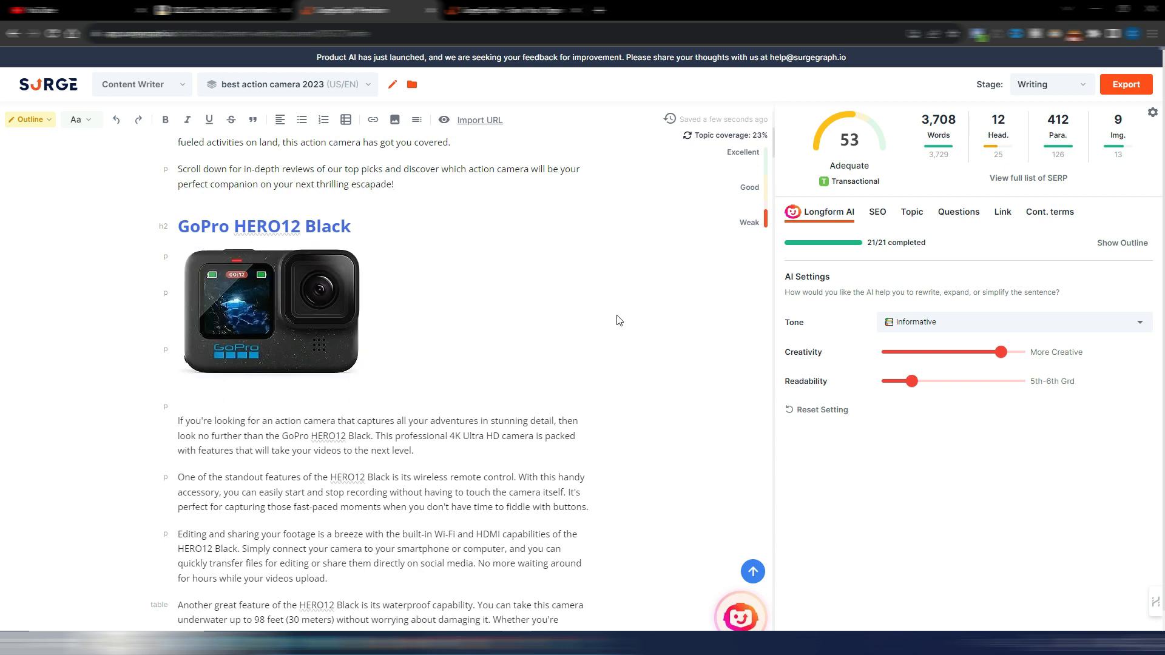
{"action": "scroll", "coordinate": [618, 319], "scroll_direction": "down", "scroll_amount": 4}
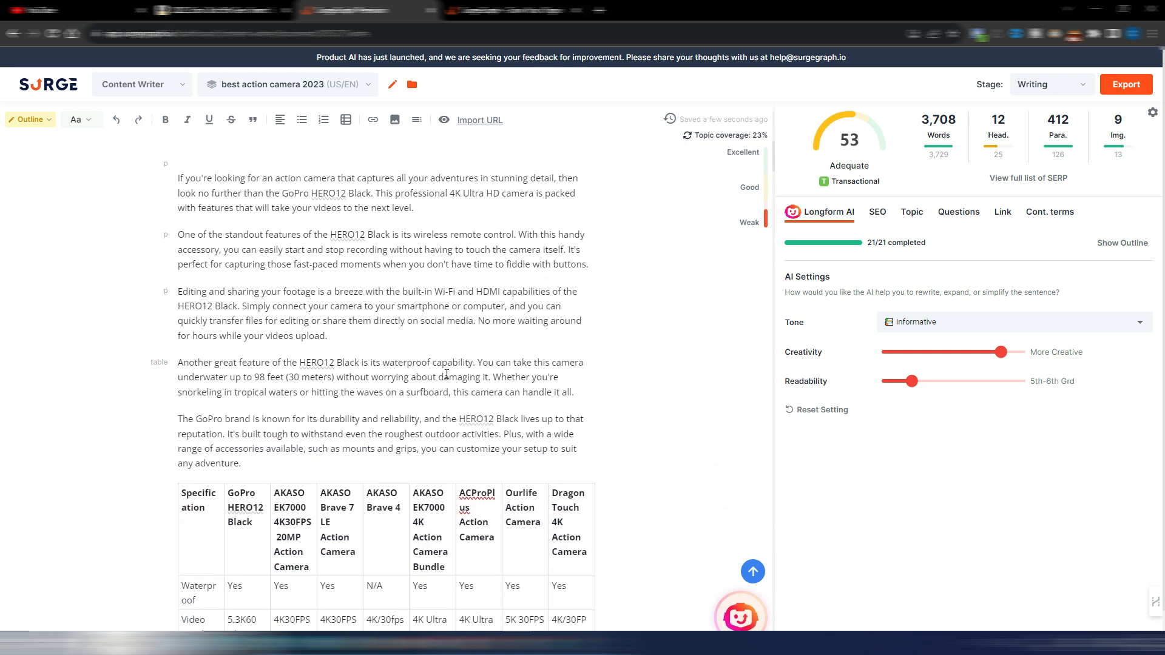
{"action": "scroll", "coordinate": [644, 359], "scroll_direction": "down", "scroll_amount": 4}
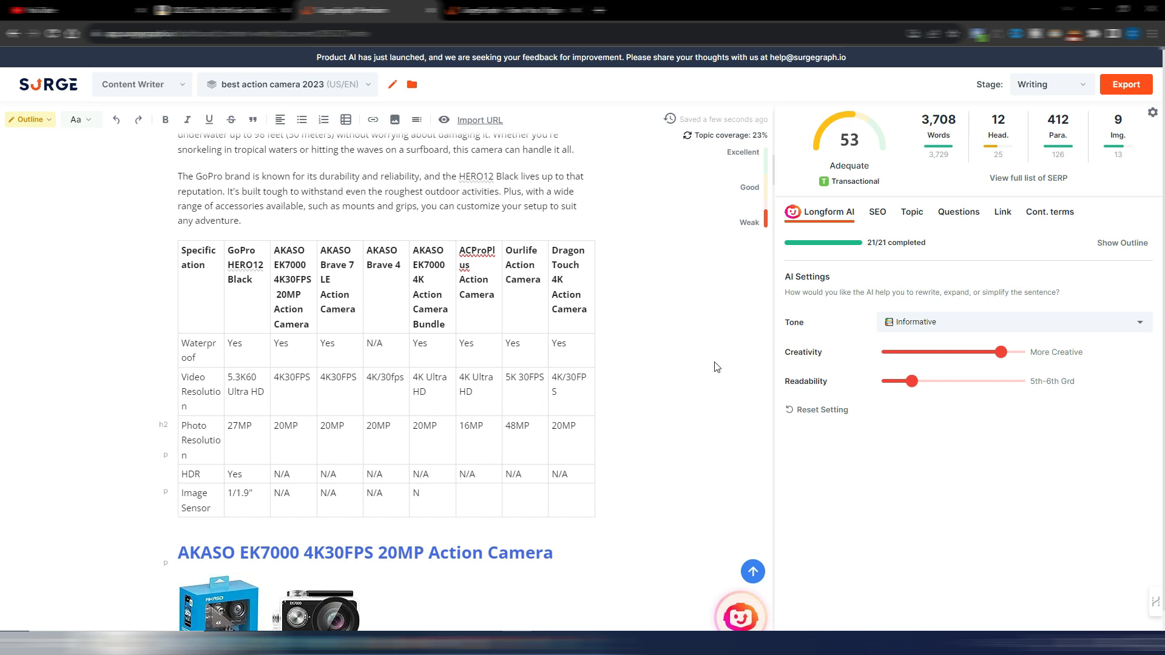
{"action": "scroll", "coordinate": [716, 367], "scroll_direction": "down", "scroll_amount": 7}
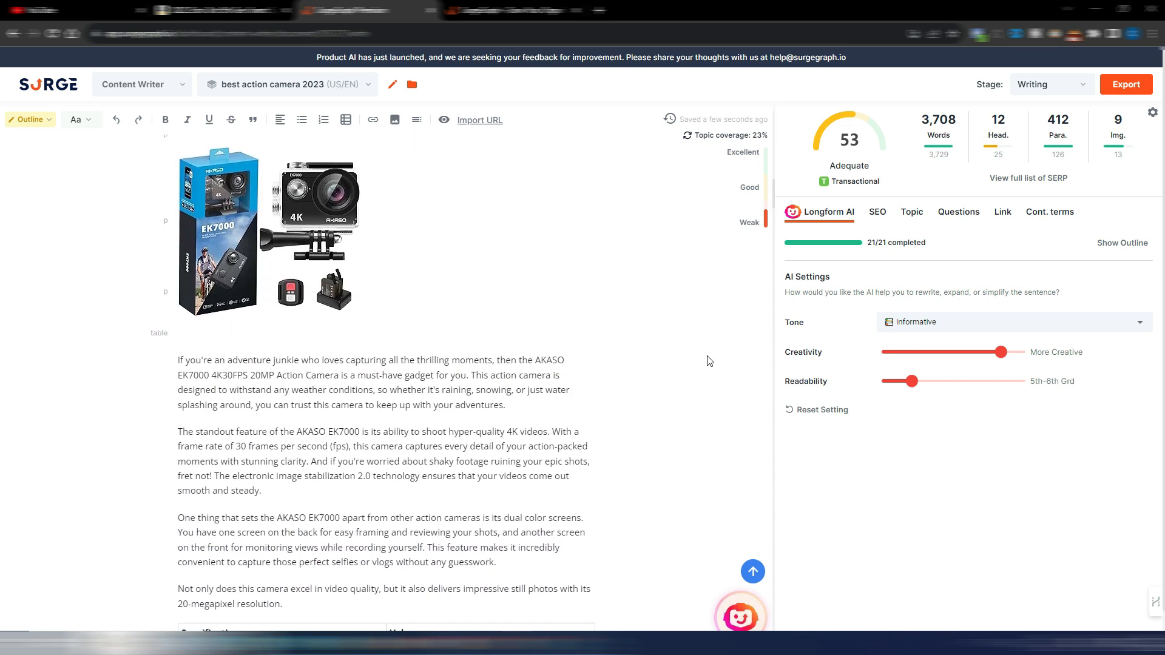
{"action": "scroll", "coordinate": [707, 361], "scroll_direction": "down", "scroll_amount": 6}
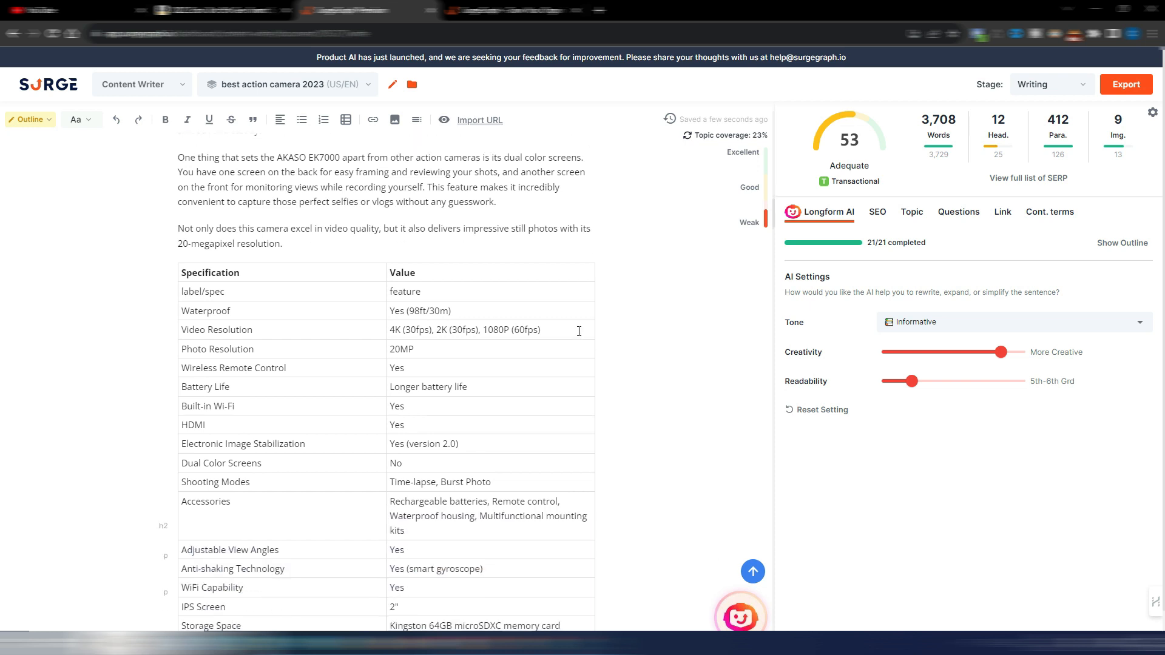
{"action": "scroll", "coordinate": [655, 388], "scroll_direction": "down", "scroll_amount": 2}
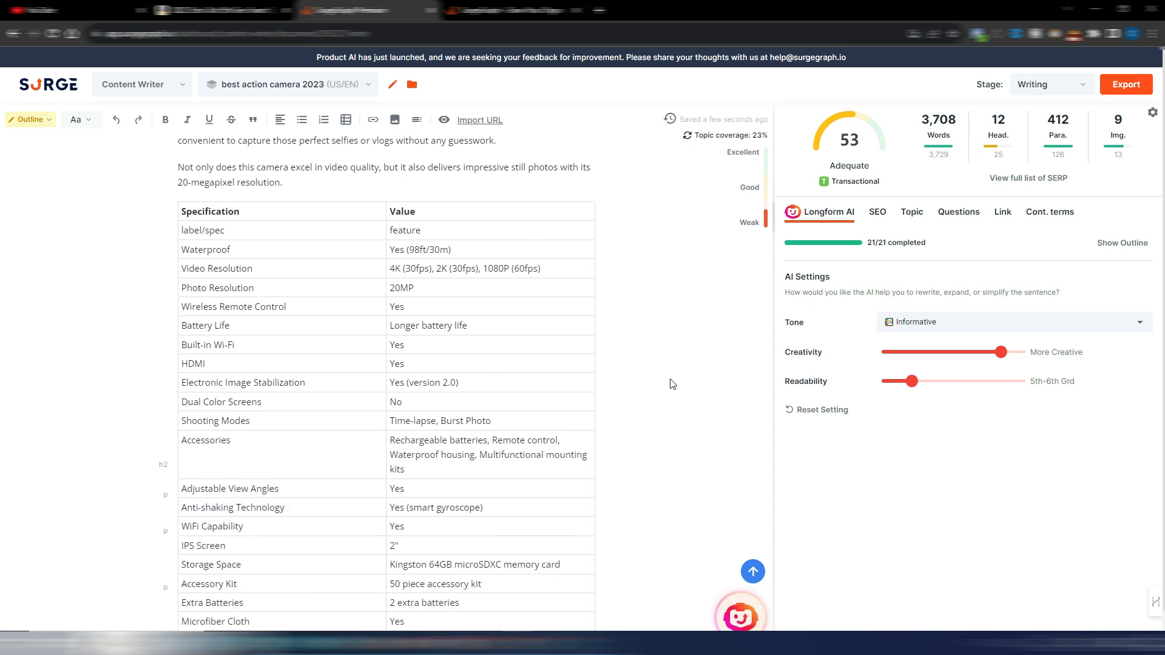
{"action": "scroll", "coordinate": [672, 384], "scroll_direction": "down", "scroll_amount": 5}
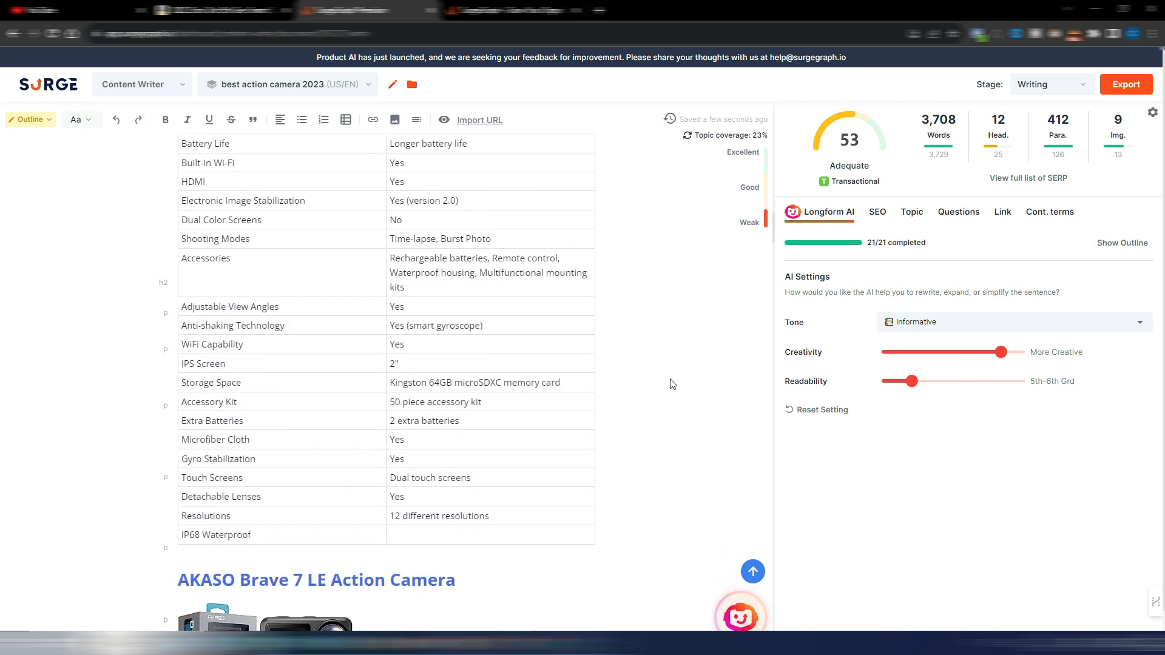
Step: Review the remaining sections from AKASO Brave 7 LE to the Conclusion, and highlight the Conclusion's sentence about the GoPro HERO12 Black
{"action": "scroll", "coordinate": [672, 384], "scroll_direction": "down", "scroll_amount": 9}
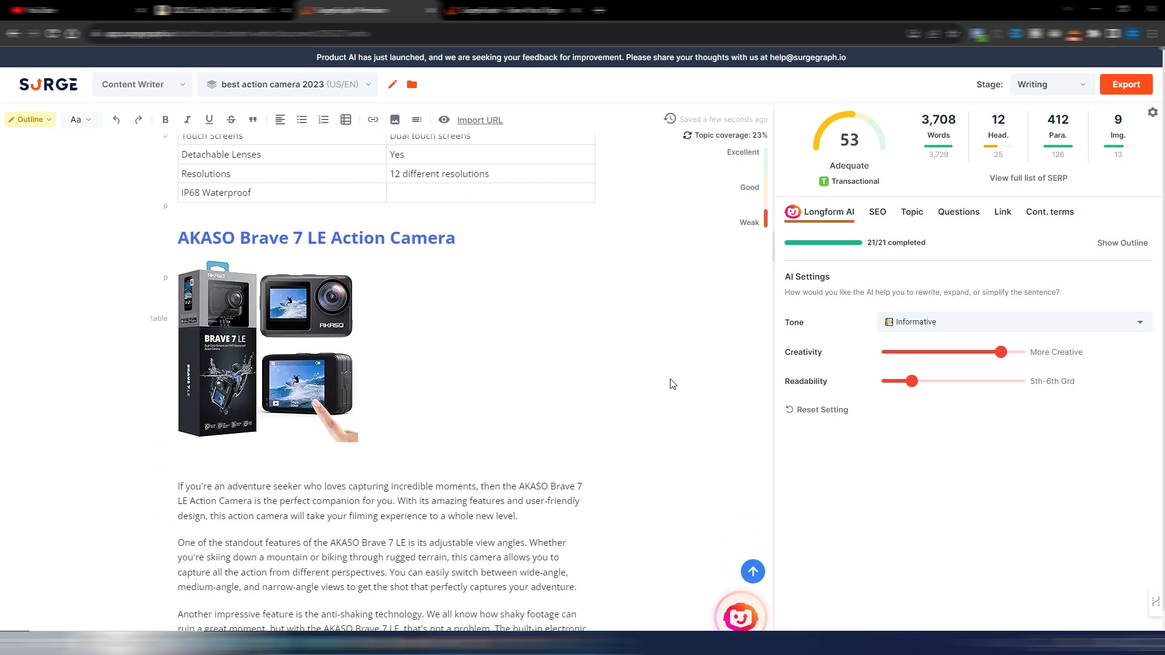
{"action": "scroll", "coordinate": [672, 384], "scroll_direction": "down", "scroll_amount": 9}
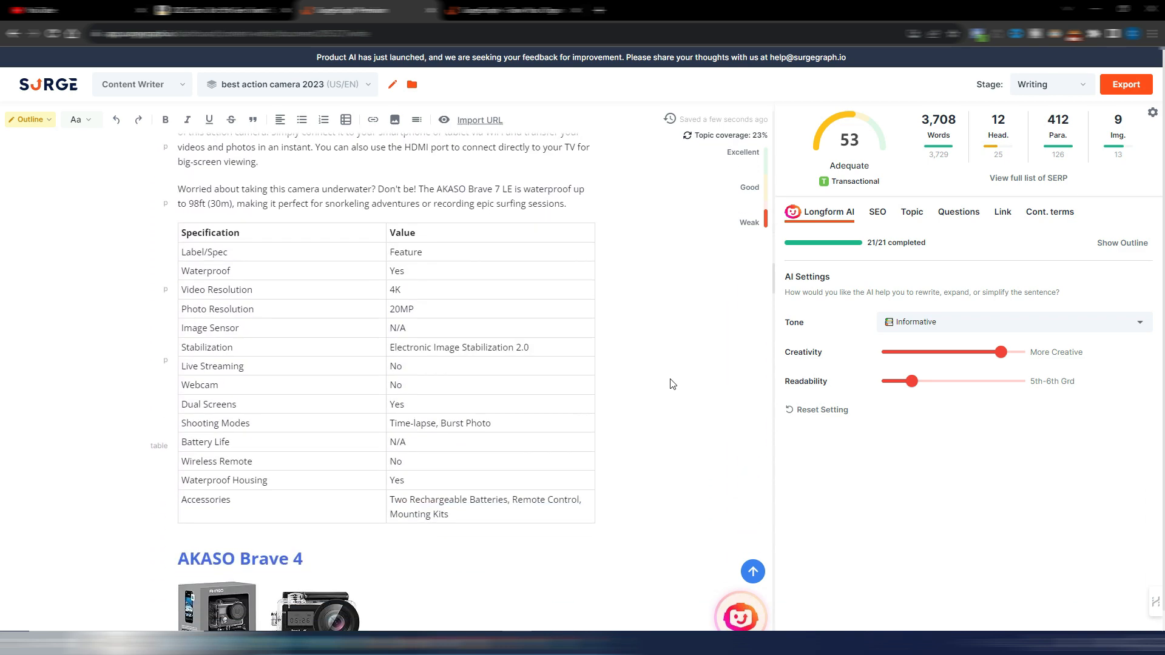
{"action": "scroll", "coordinate": [672, 384], "scroll_direction": "down", "scroll_amount": 13}
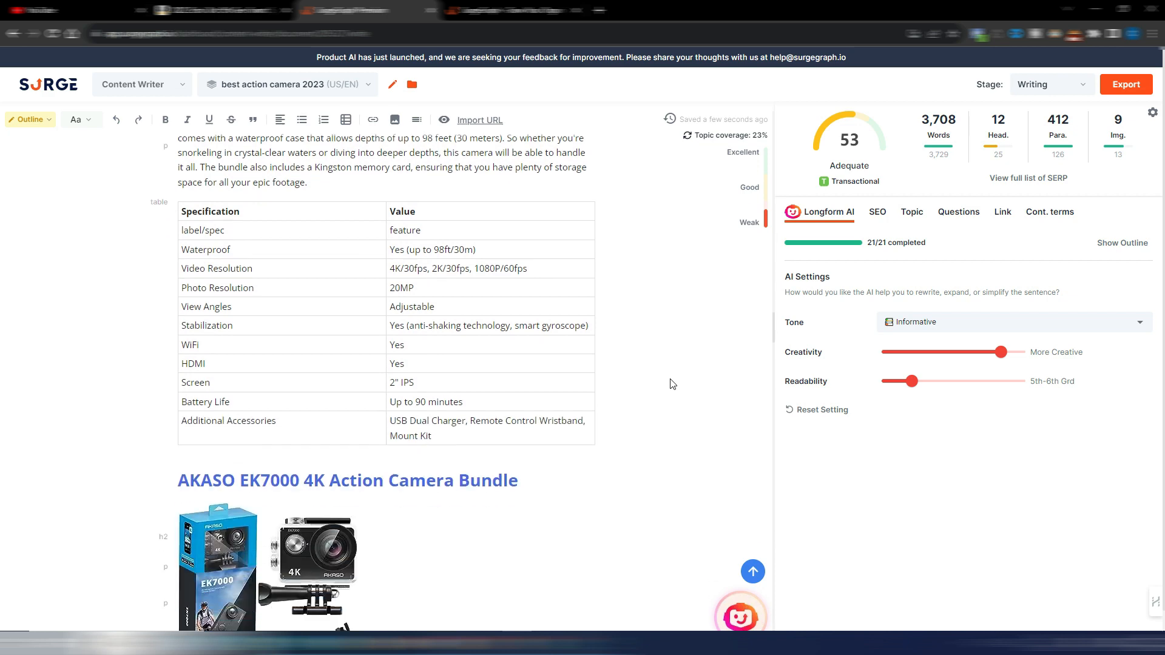
{"action": "scroll", "coordinate": [673, 384], "scroll_direction": "down", "scroll_amount": 20}
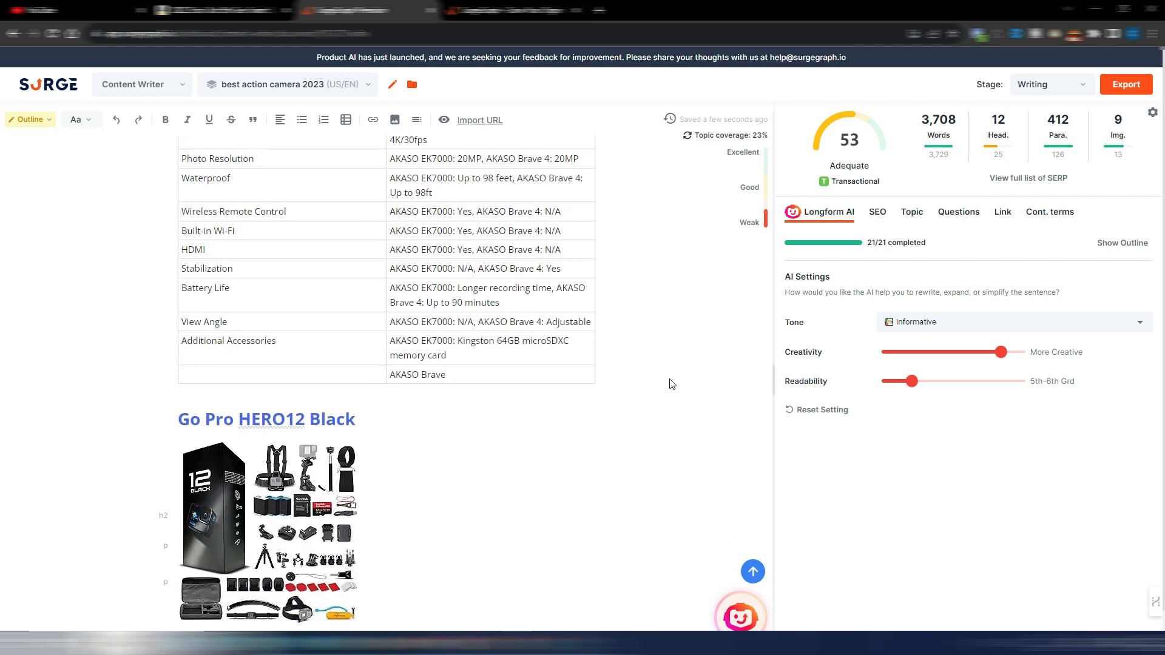
{"action": "scroll", "coordinate": [672, 384], "scroll_direction": "down", "scroll_amount": 10}
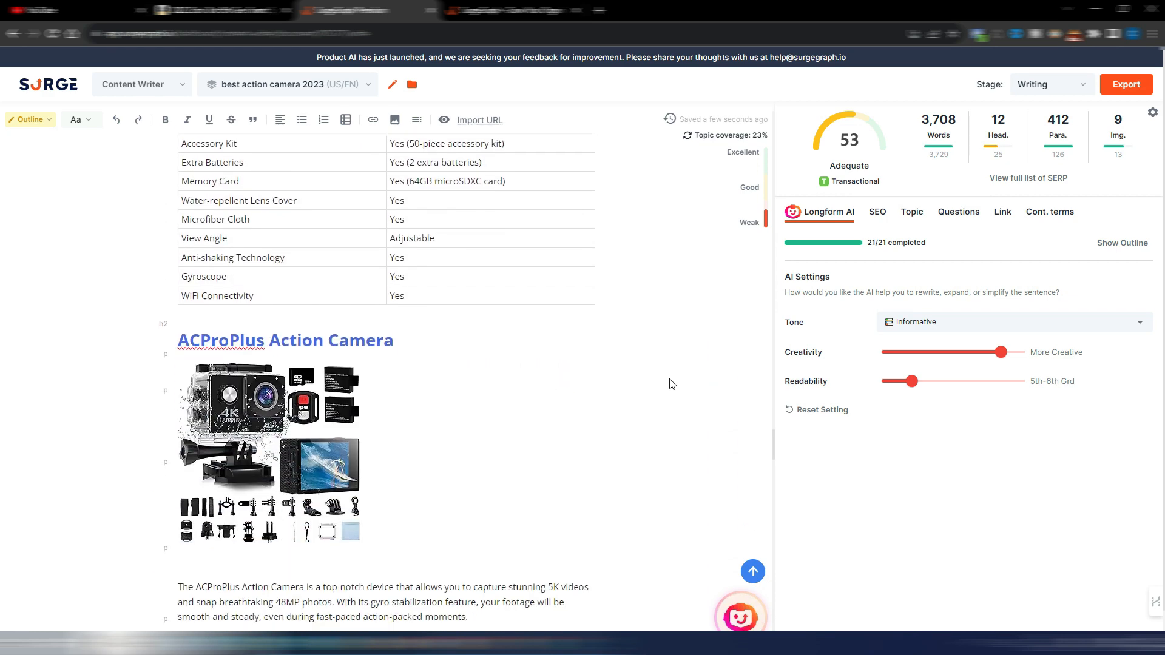
{"action": "scroll", "coordinate": [655, 372], "scroll_direction": "down", "scroll_amount": 12}
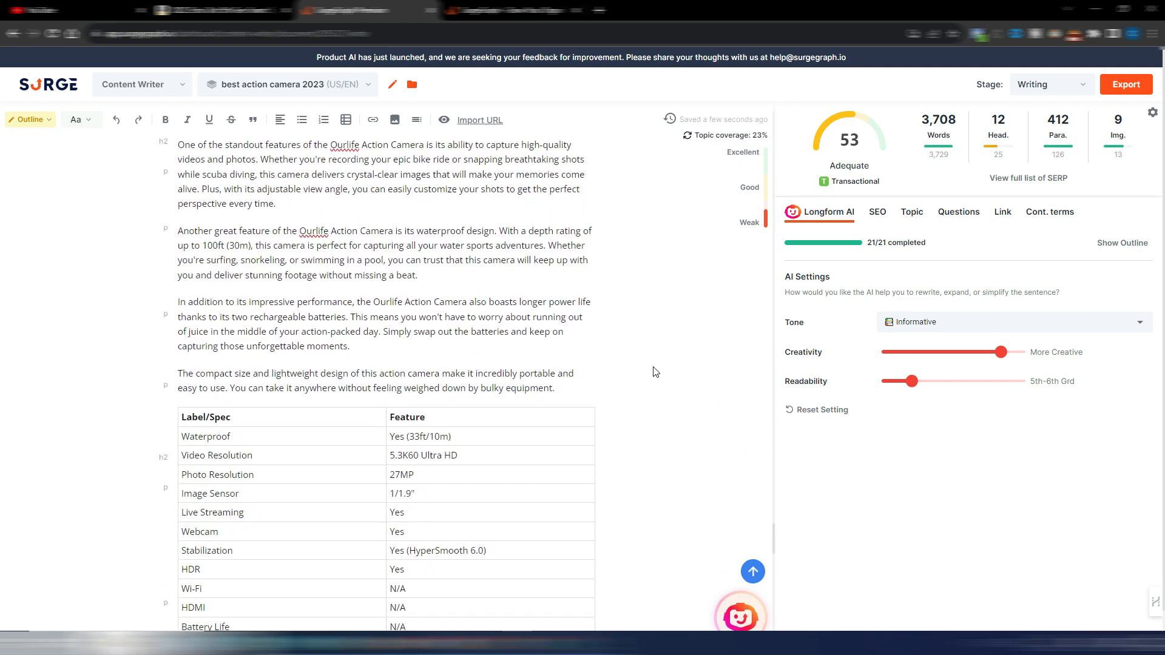
{"action": "scroll", "coordinate": [655, 372], "scroll_direction": "down", "scroll_amount": 15}
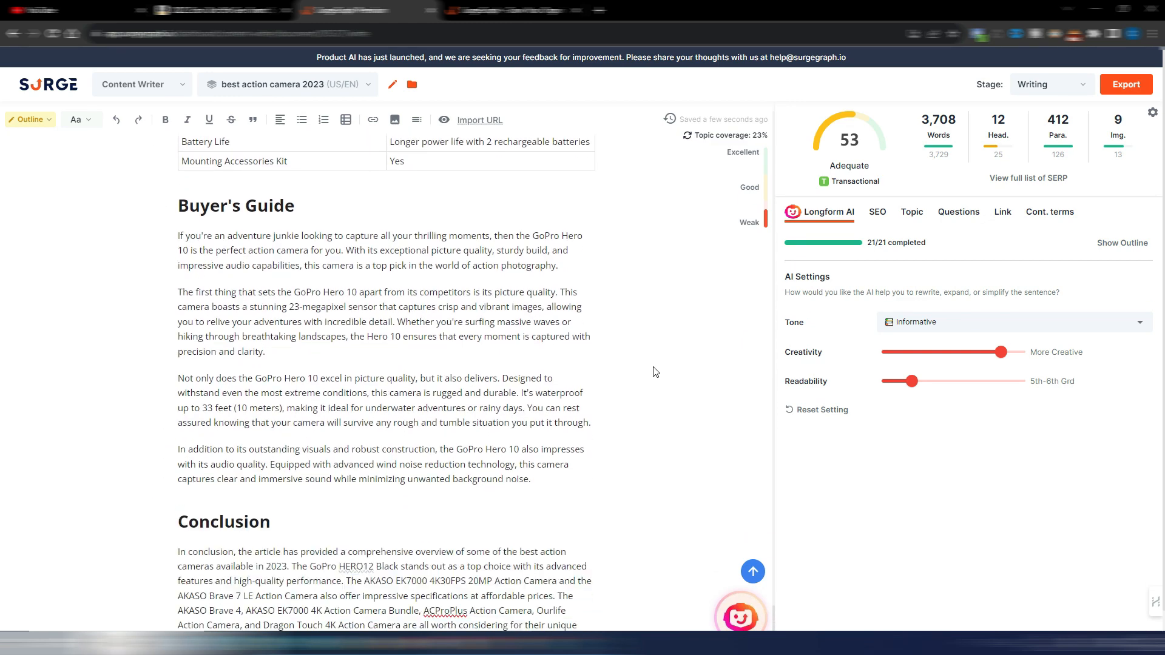
{"action": "scroll", "coordinate": [655, 372], "scroll_direction": "down", "scroll_amount": 1}
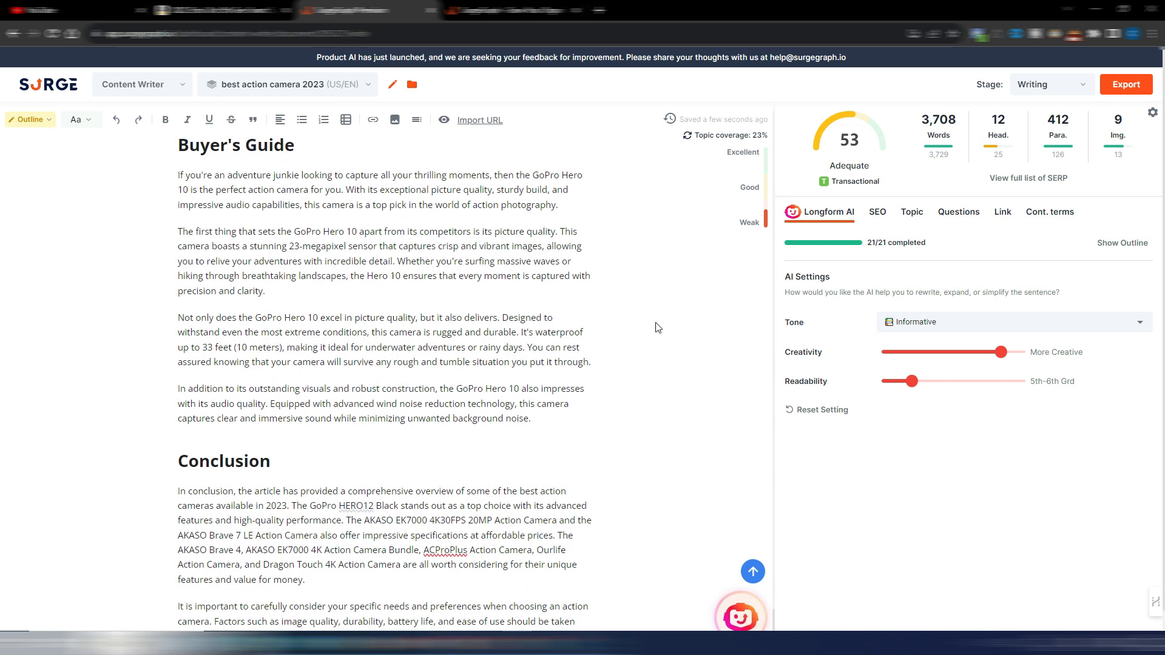
{"action": "scroll", "coordinate": [658, 328], "scroll_direction": "down", "scroll_amount": 4}
{"action": "scroll", "coordinate": [658, 327], "scroll_direction": "down", "scroll_amount": 1}
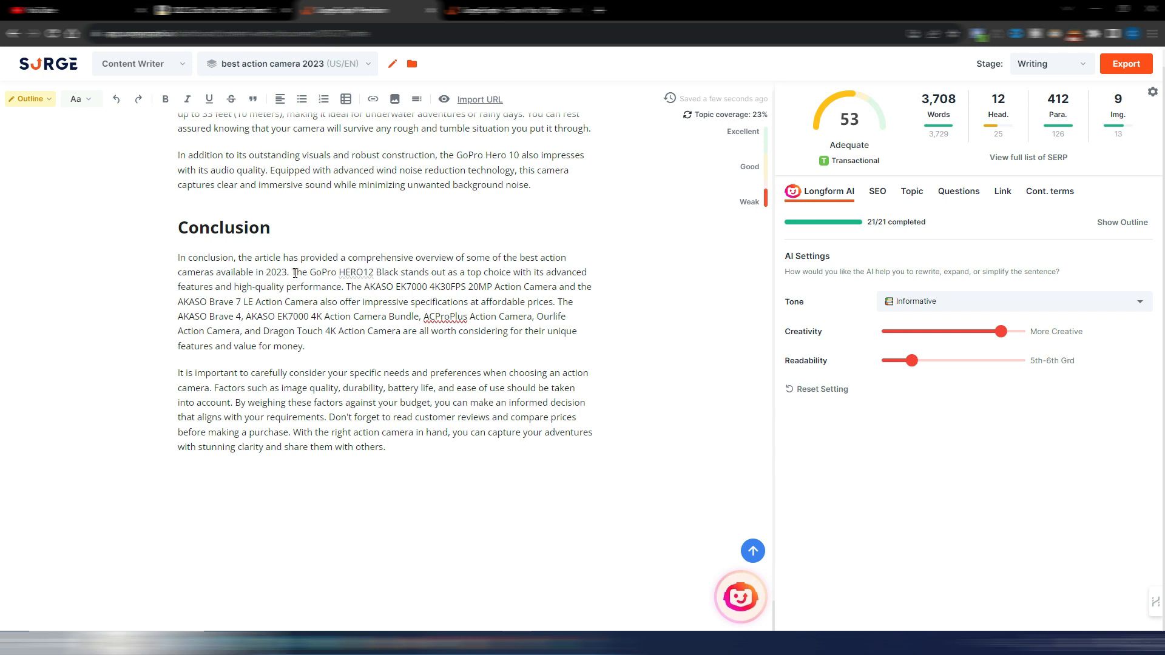
{"action": "left_click_drag", "start_coordinate": [295, 273], "coordinate": [575, 277]}
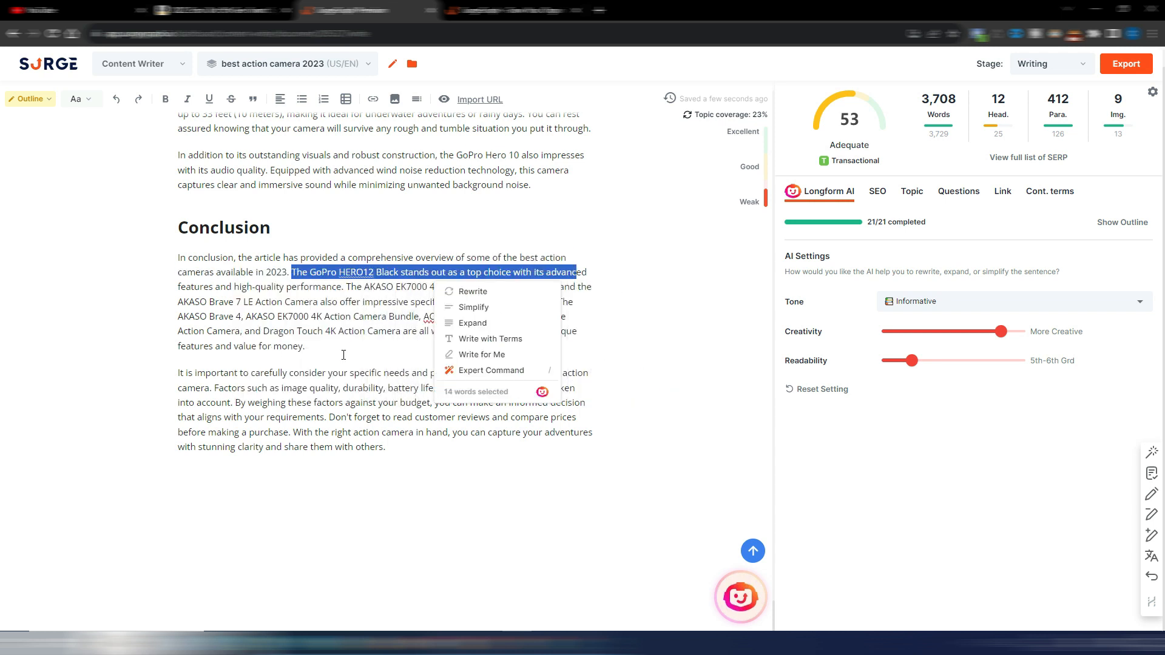
Step: Recheck the article from the AKASO EK7000 4K Action Camera Bundle through the Ourlife and Dragon Touch sections to the Conclusion
{"action": "scroll", "coordinate": [730, 367], "scroll_direction": "up", "scroll_amount": 12}
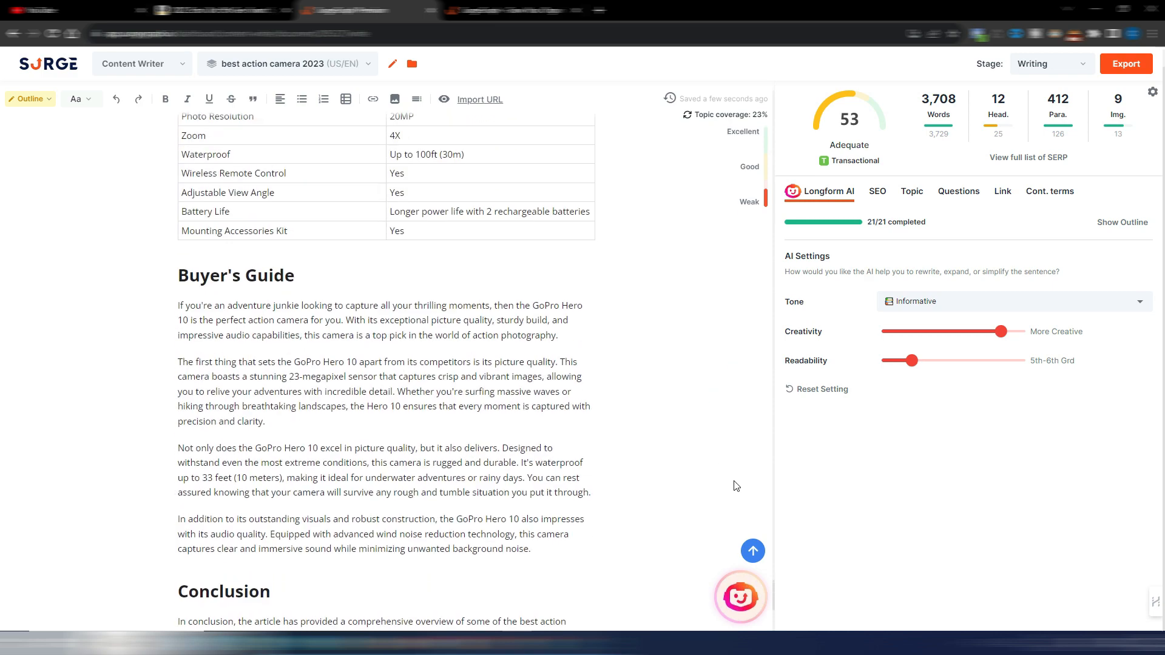
{"action": "scroll", "coordinate": [706, 479], "scroll_direction": "up", "scroll_amount": 10}
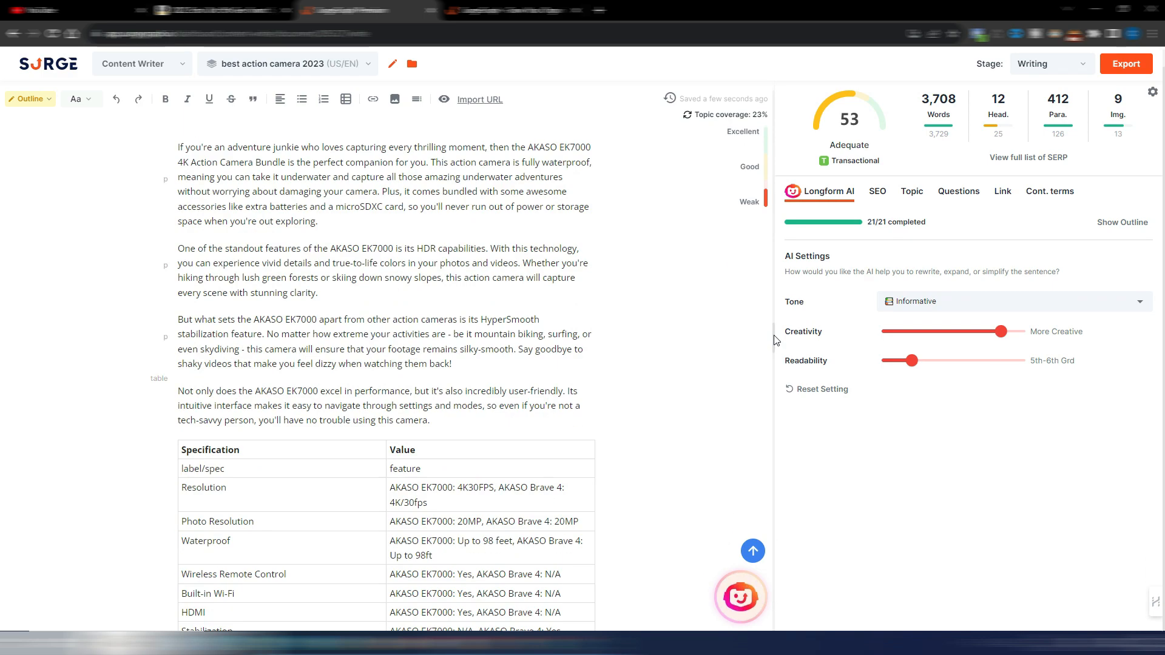
{"action": "left_click_drag", "start_coordinate": [775, 350], "coordinate": [775, 384]}
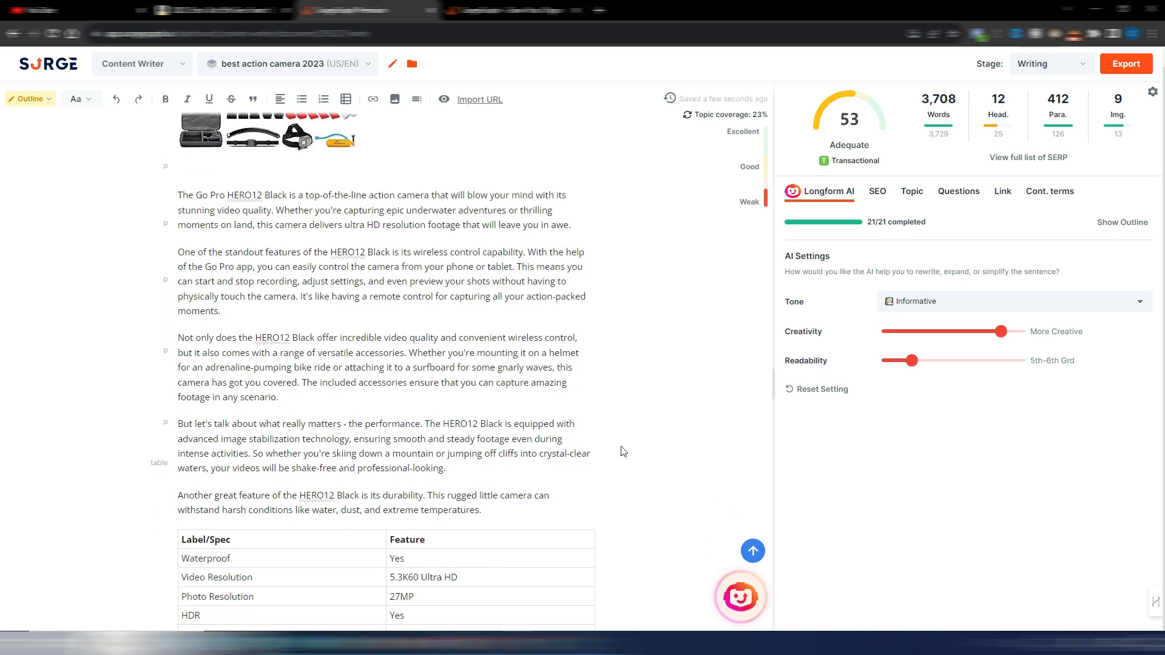
{"action": "left_click_drag", "start_coordinate": [775, 384], "coordinate": [774, 453]}
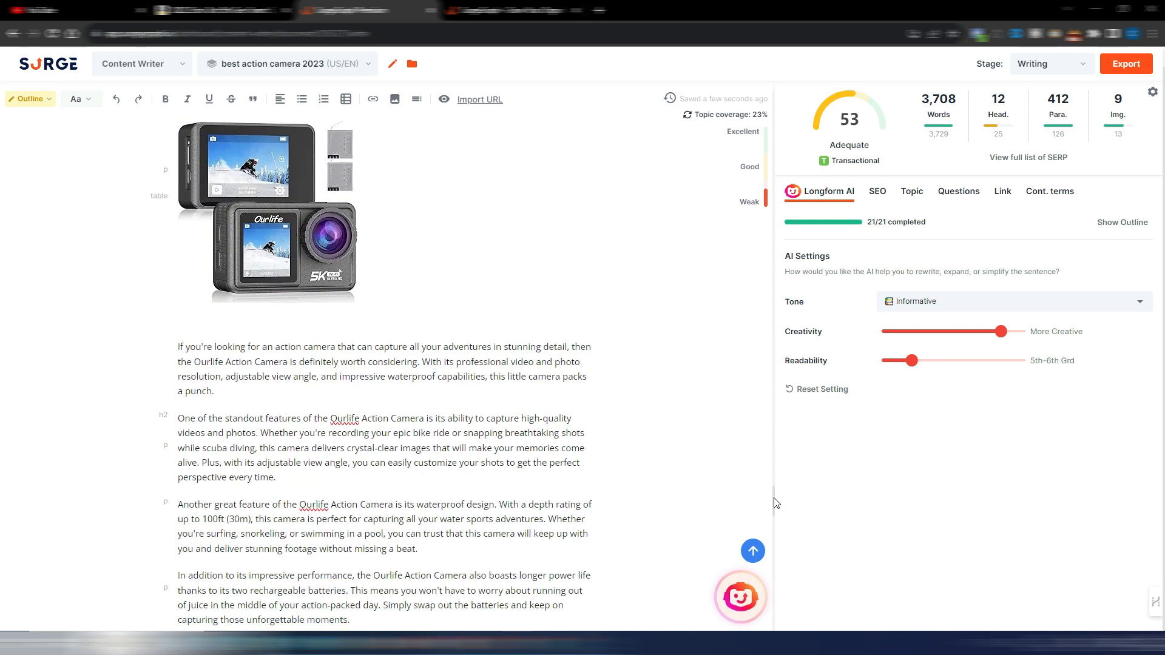
{"action": "left_click_drag", "start_coordinate": [777, 506], "coordinate": [777, 514]}
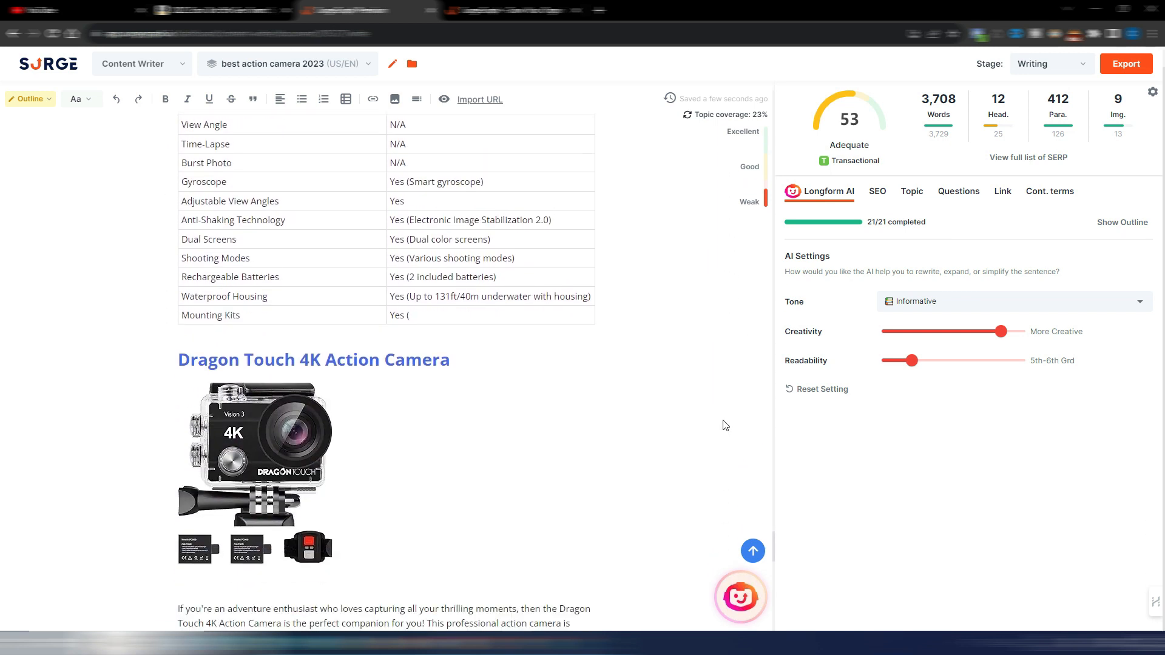
{"action": "scroll", "coordinate": [723, 425], "scroll_direction": "down", "scroll_amount": 1}
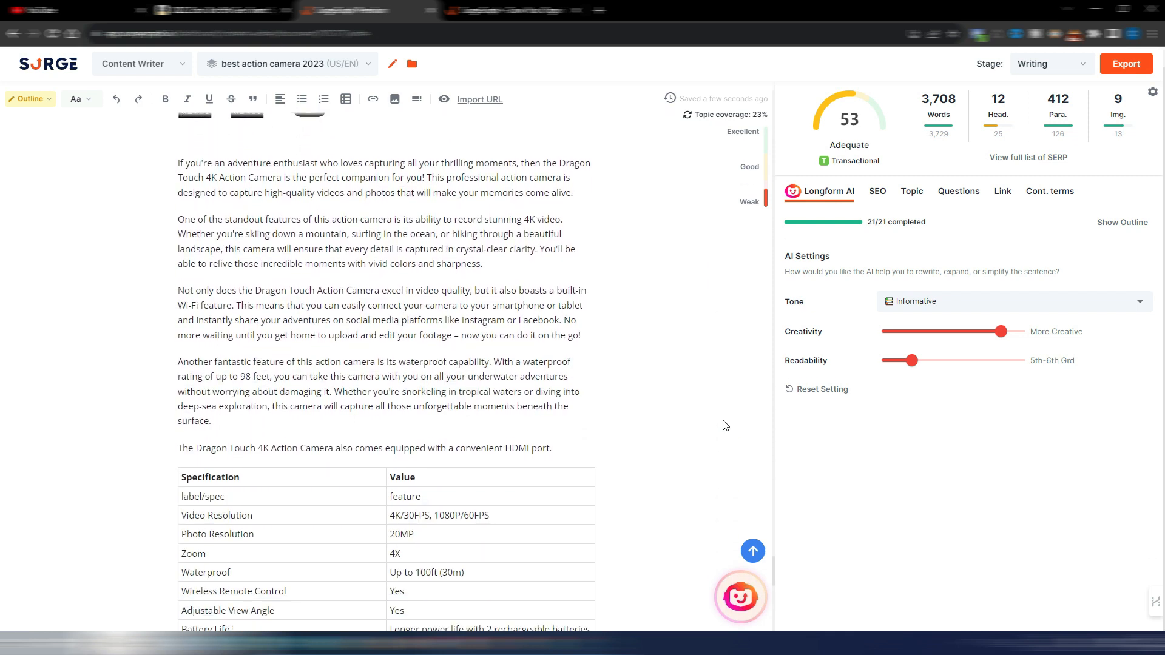
{"action": "scroll", "coordinate": [723, 425], "scroll_direction": "down", "scroll_amount": 1}
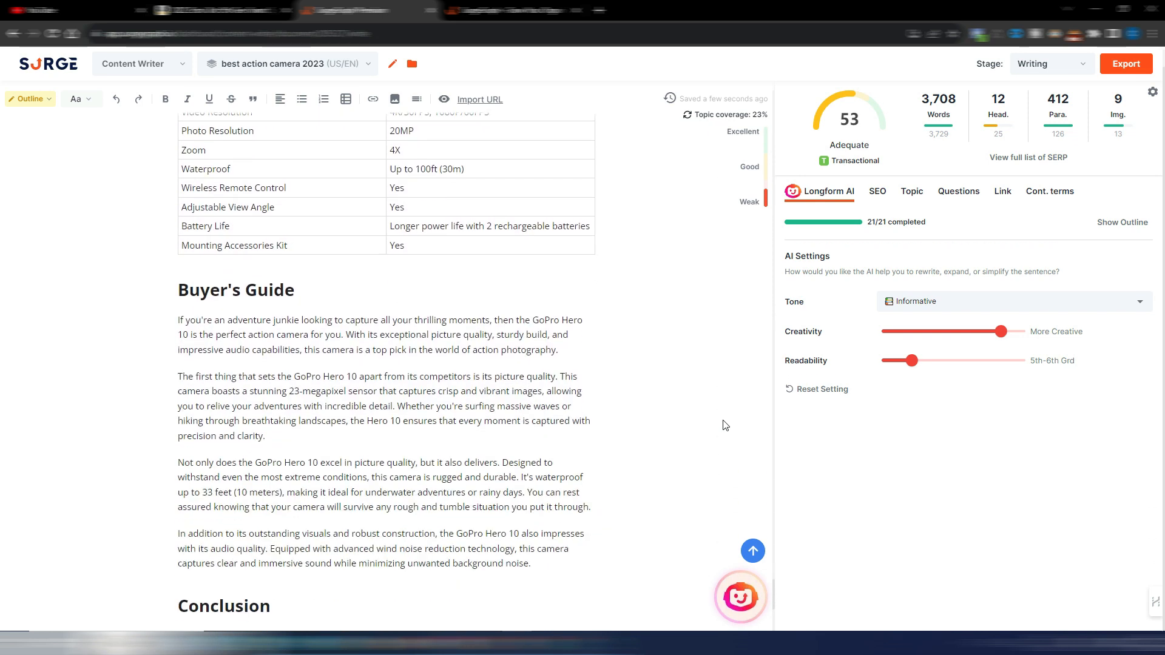
{"action": "scroll", "coordinate": [724, 425], "scroll_direction": "down", "scroll_amount": 3}
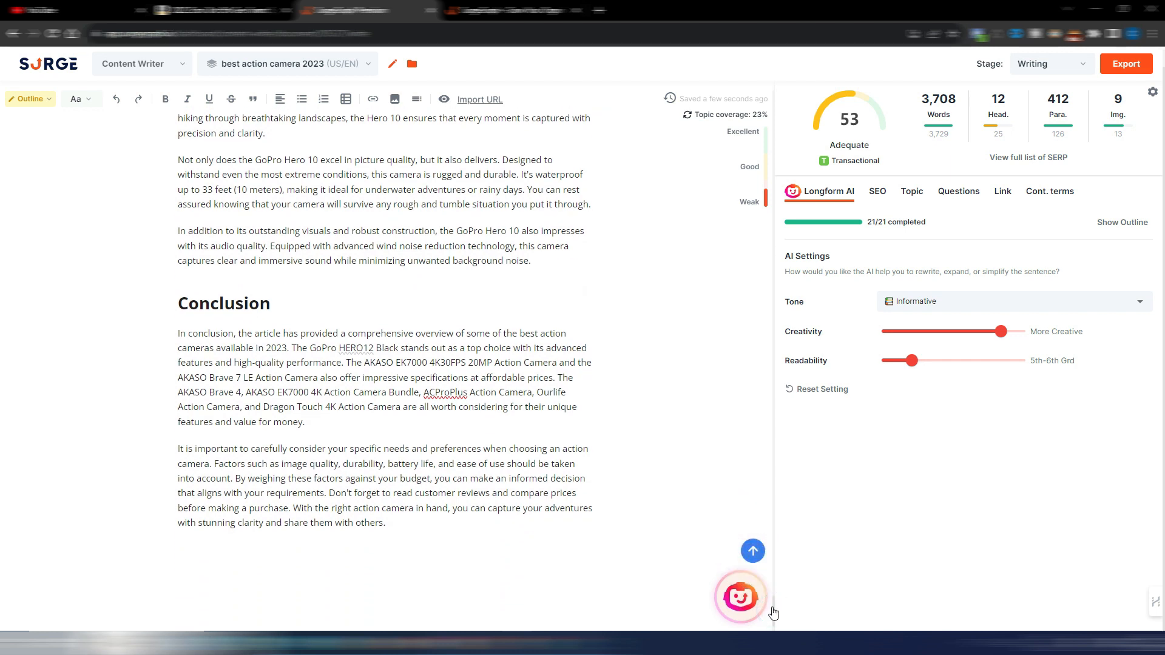
Step: Look back through the product images and specification tables from Dragon Touch 4K up to AKASO Brave 7 LE
{"action": "scroll", "coordinate": [712, 437], "scroll_direction": "up", "scroll_amount": 15}
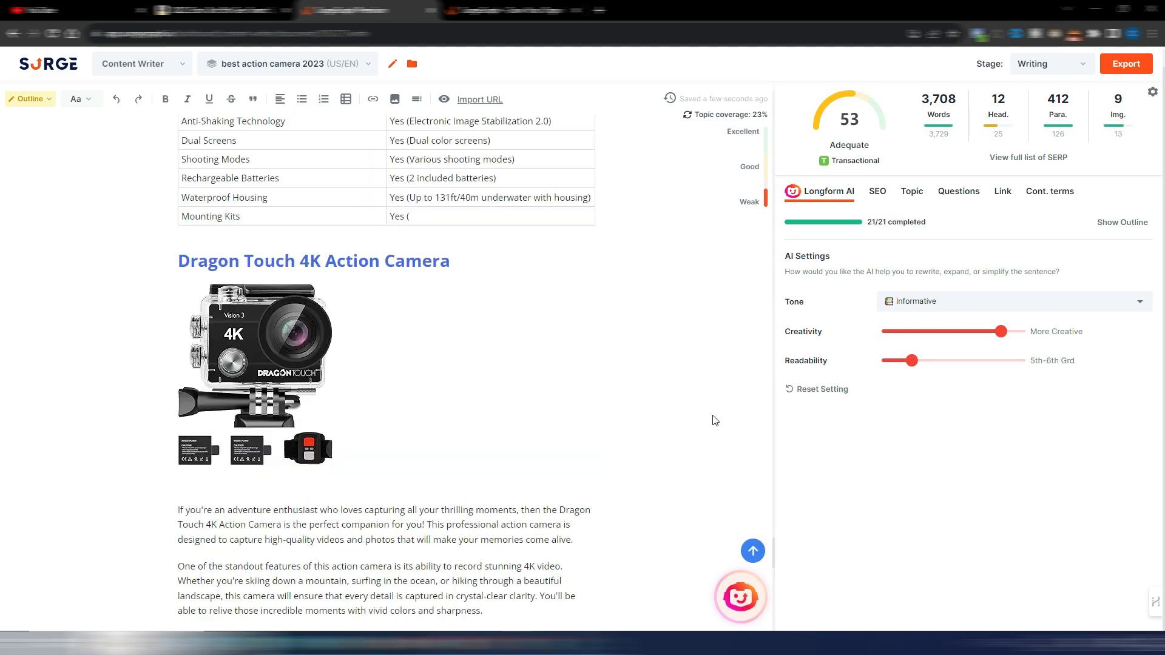
{"action": "scroll", "coordinate": [715, 420], "scroll_direction": "up", "scroll_amount": 20}
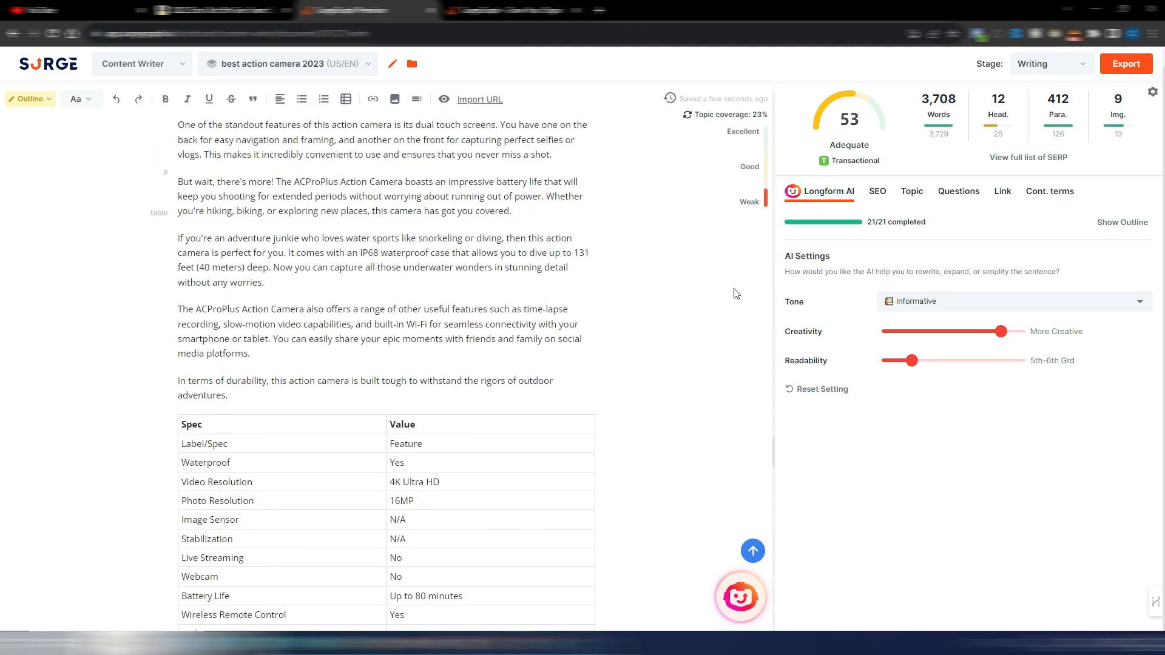
{"action": "scroll", "coordinate": [736, 294], "scroll_direction": "up", "scroll_amount": 20}
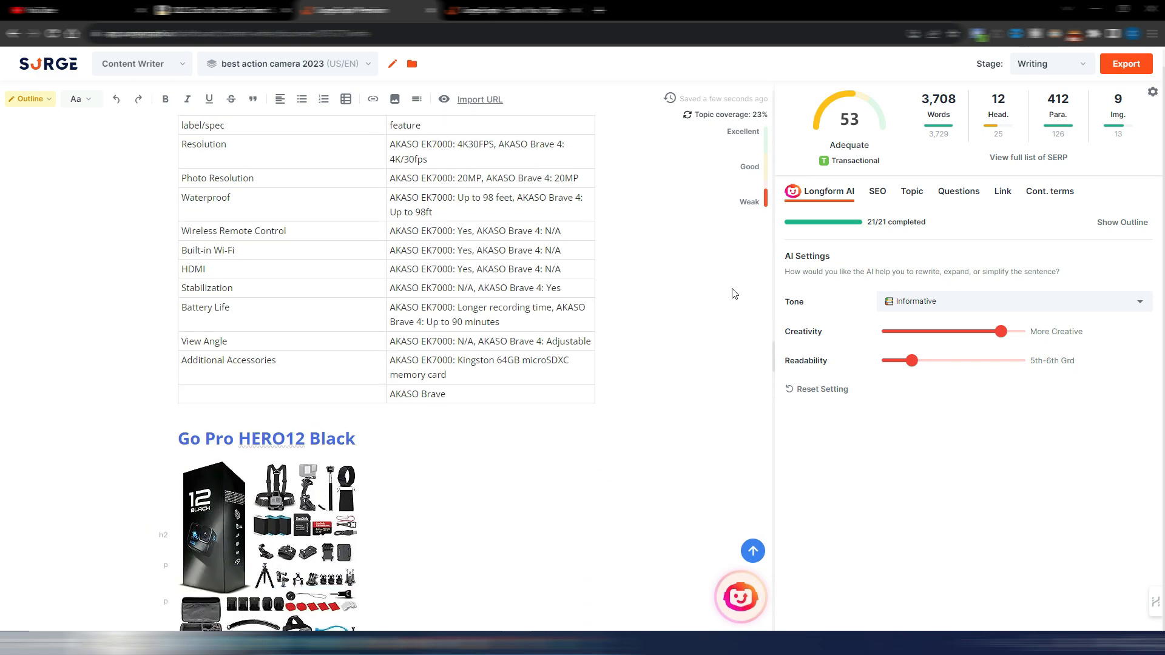
{"action": "scroll", "coordinate": [734, 293], "scroll_direction": "up", "scroll_amount": 20}
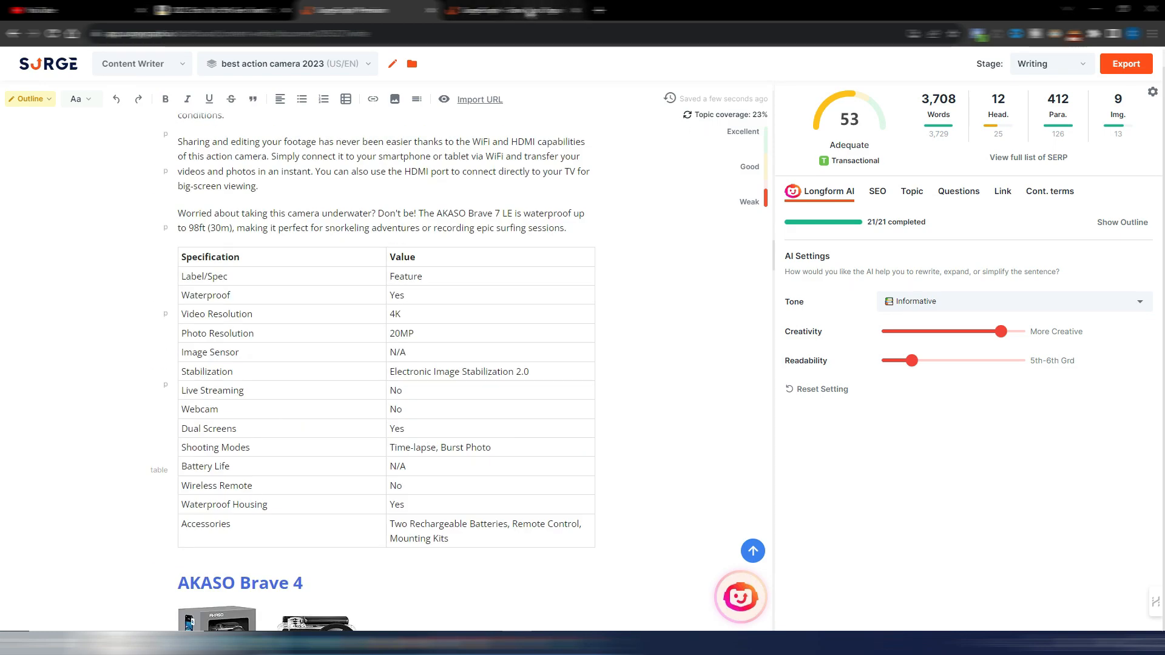
Step: Switch to the SurgeGraph website and compare the prices of the 1, 12 and 36 Months plans
{"action": "left_click", "coordinate": [531, 12]}
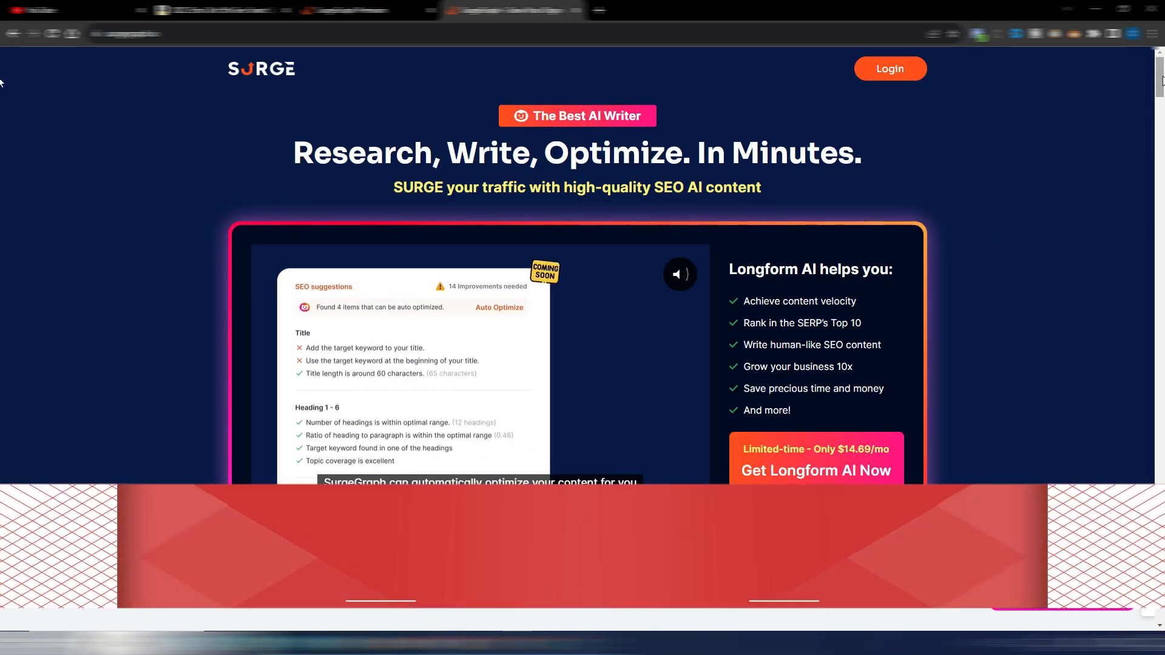
{"action": "scroll", "coordinate": [1, 84], "scroll_direction": "down", "scroll_amount": 20}
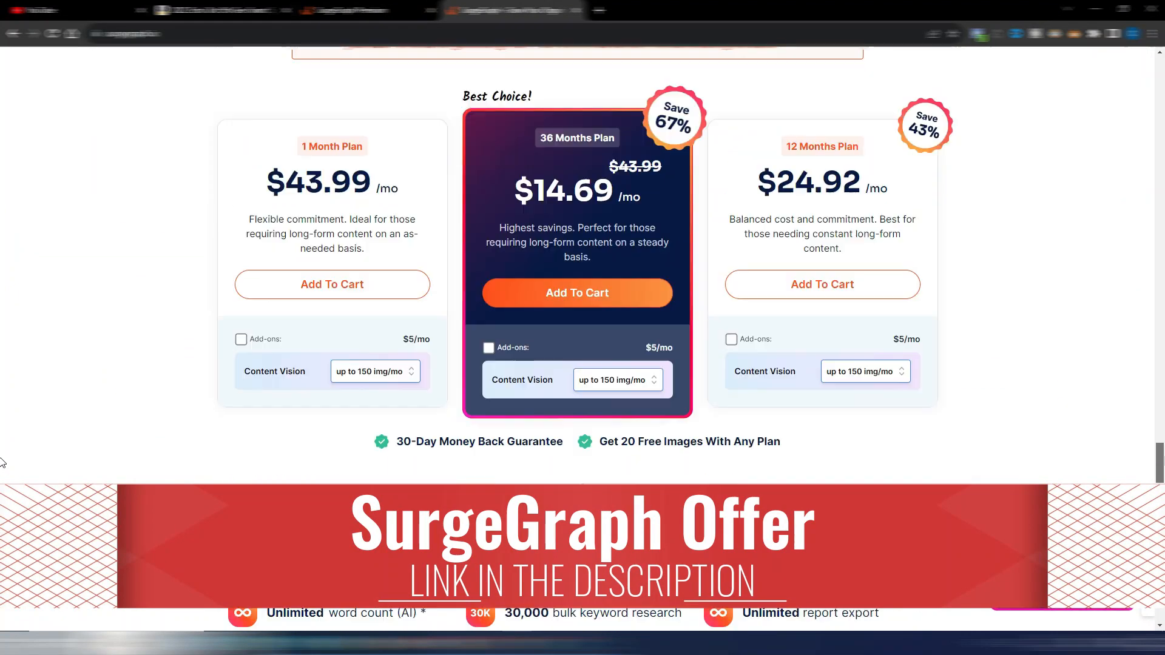
{"action": "scroll", "coordinate": [2, 462], "scroll_direction": "up", "scroll_amount": 1}
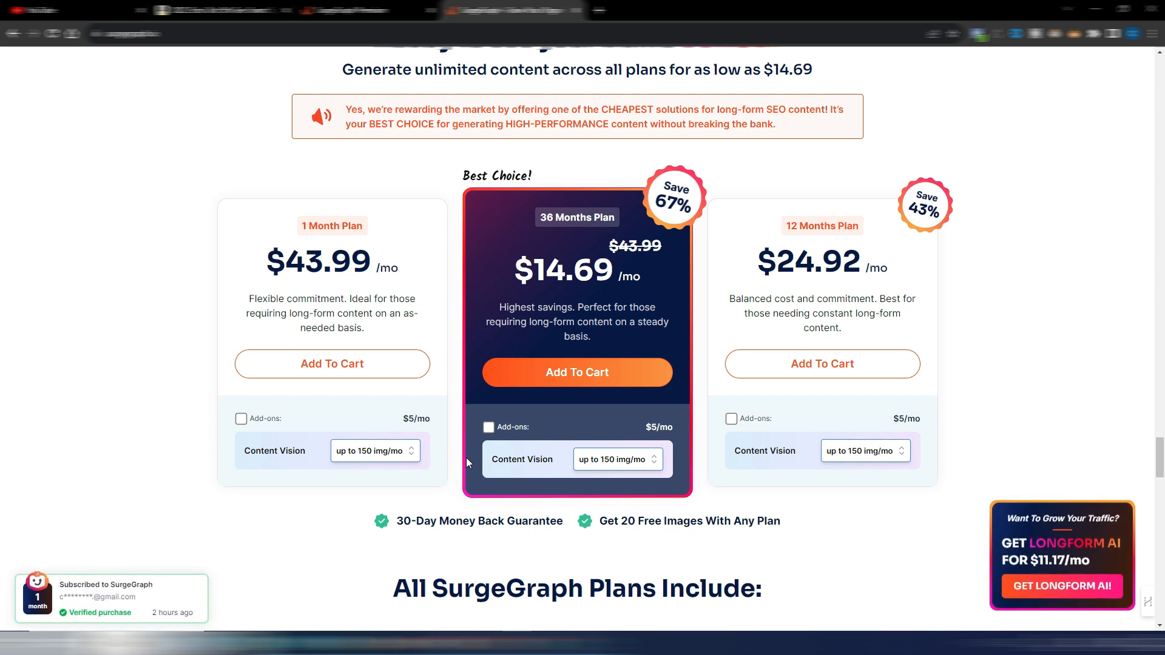
Step: Check the 36 Months Plan price with the Content Vision add-on, clear the add-on, and return to the page's opening banner
{"action": "left_click", "coordinate": [489, 428]}
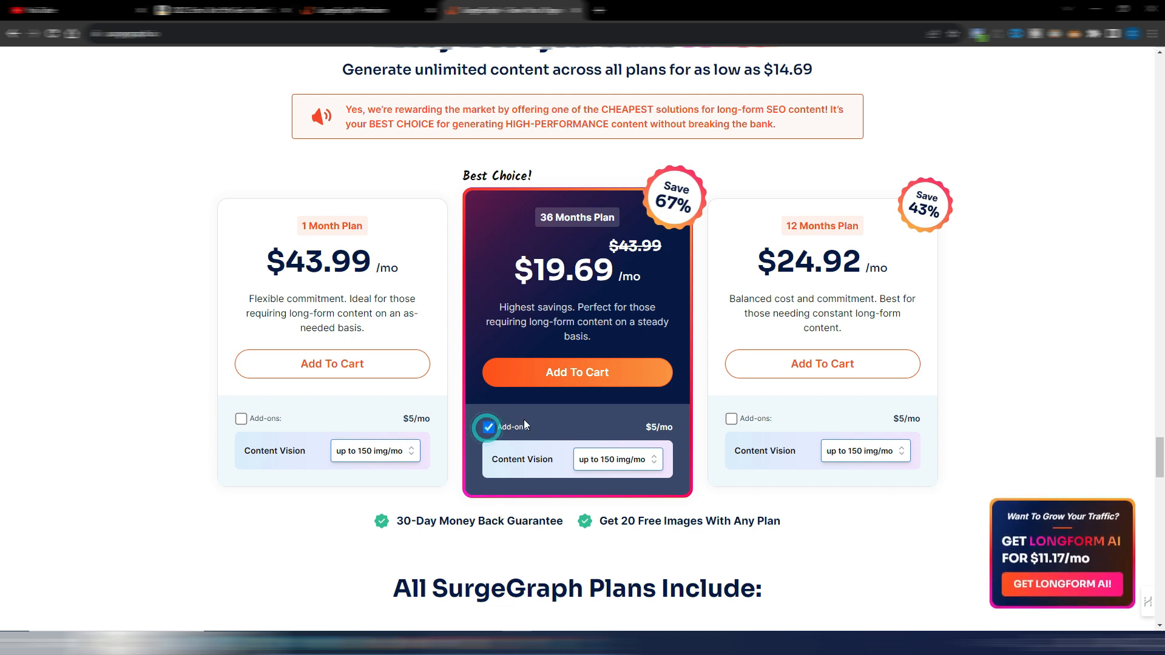
{"action": "left_click", "coordinate": [488, 427]}
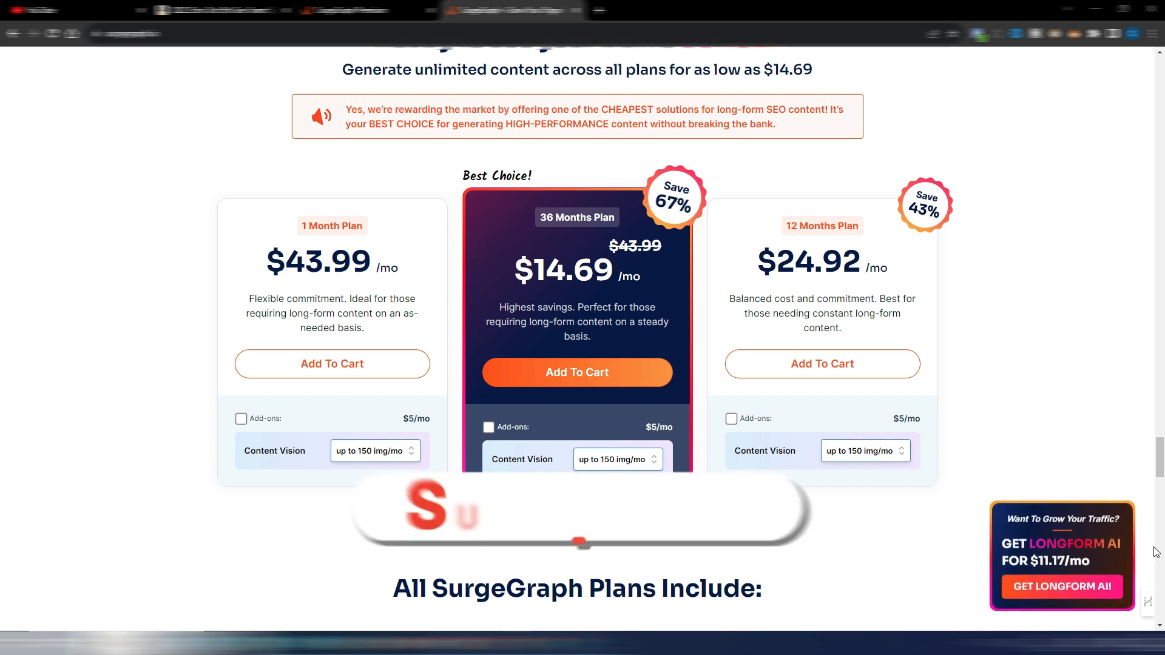
{"action": "left_click_drag", "start_coordinate": [1162, 462], "coordinate": [1162, 52]}
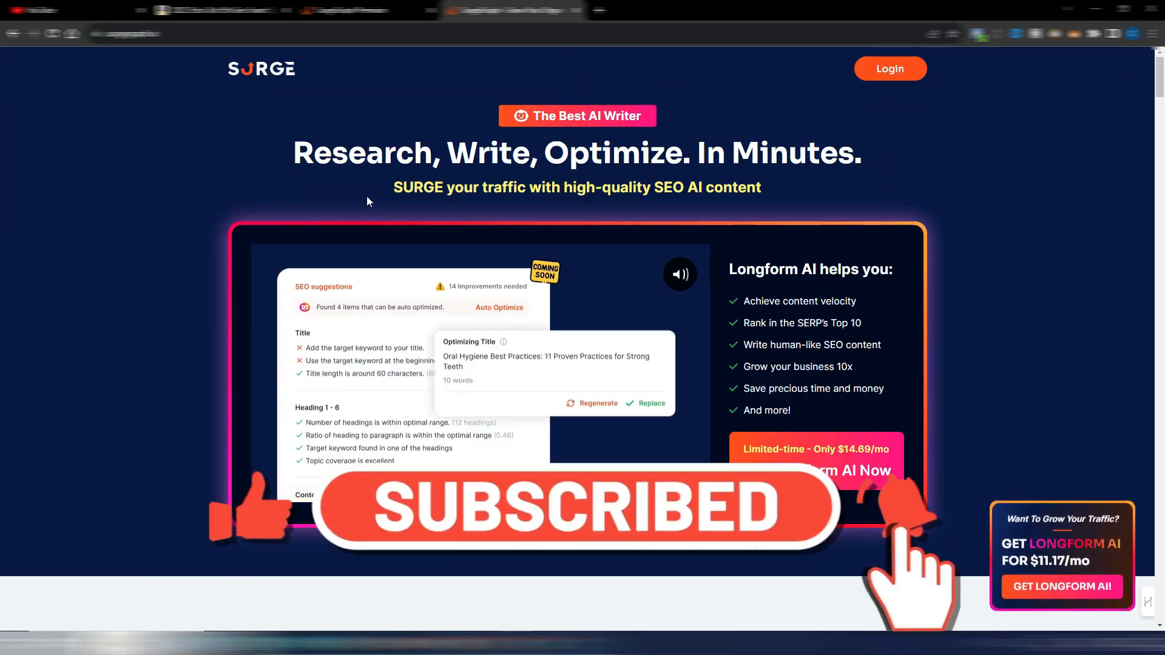